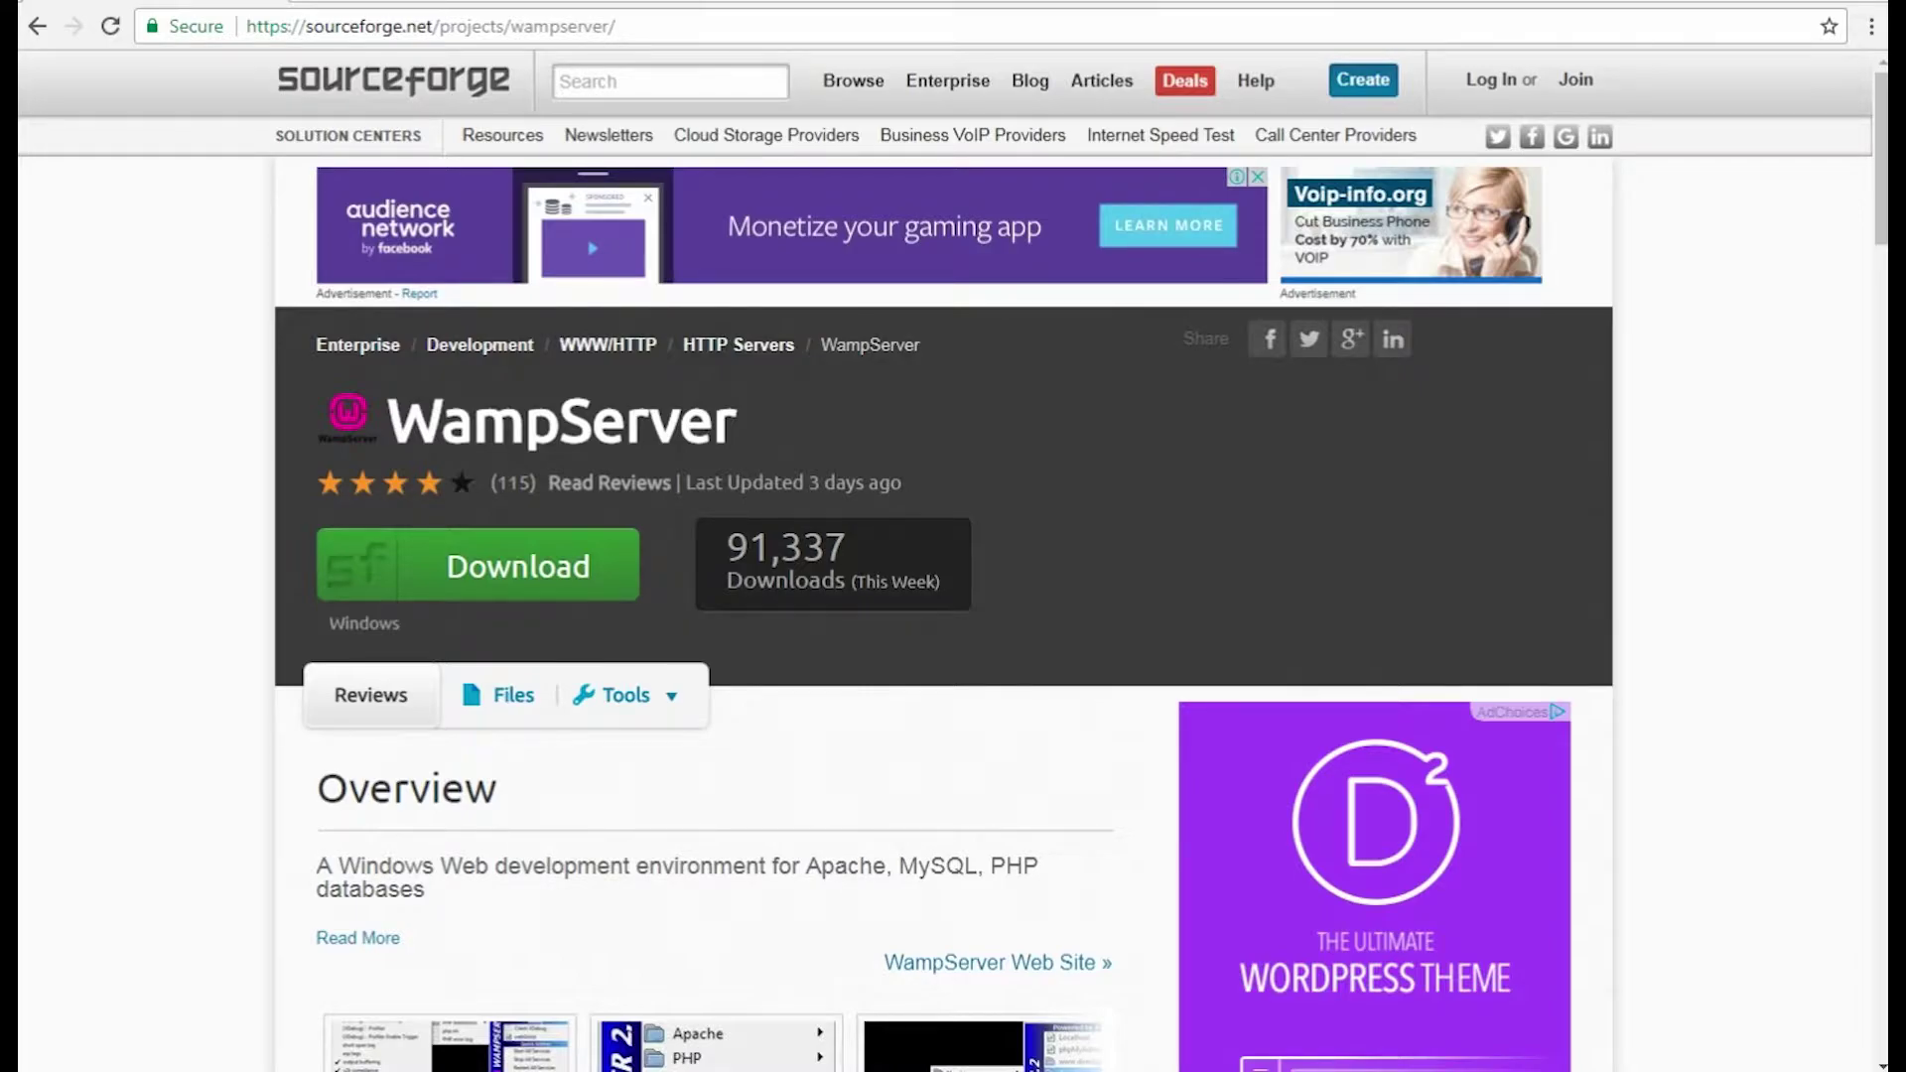
Download the wampserver3.1.0_x64 installer from the SourceForge WampServer page.
click(595, 601)
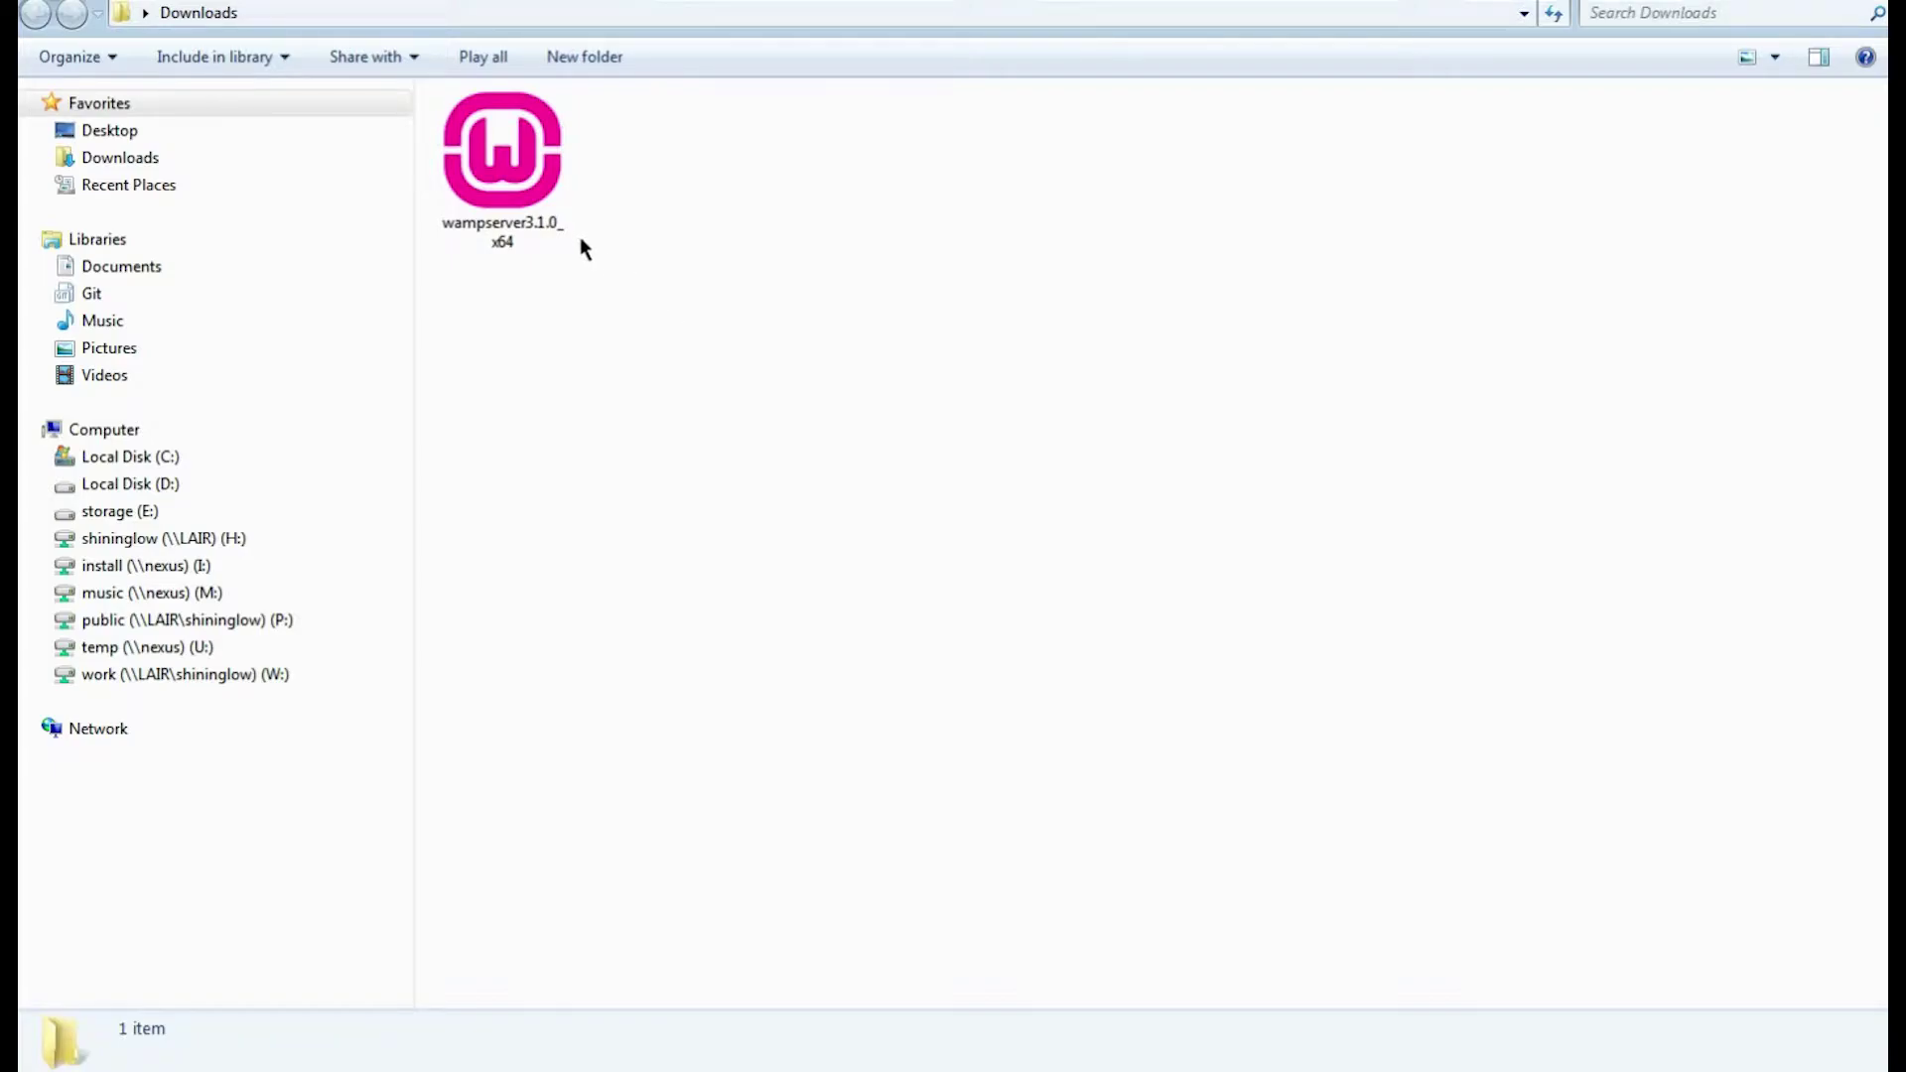
Run the wampserver3.1.0_x64 installer and keep English as the setup language.
double_click(542, 207)
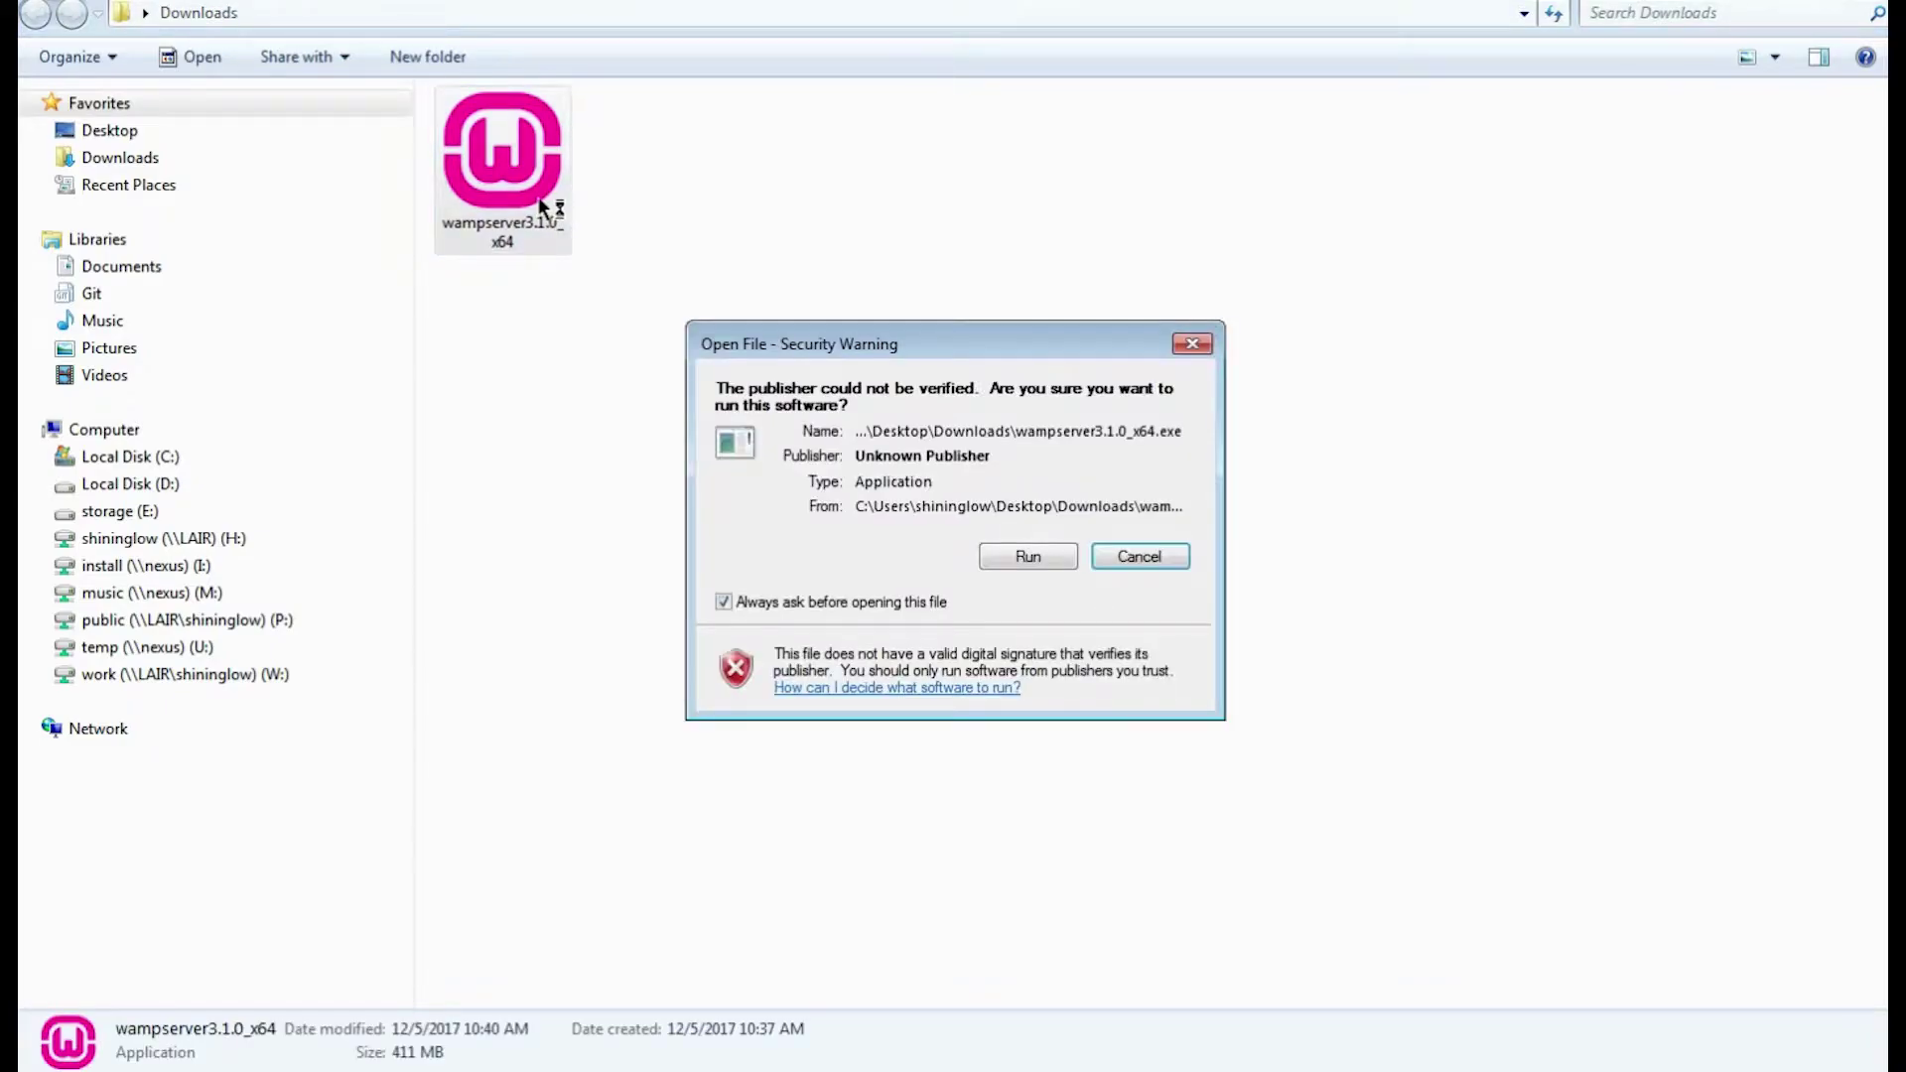
click(1028, 556)
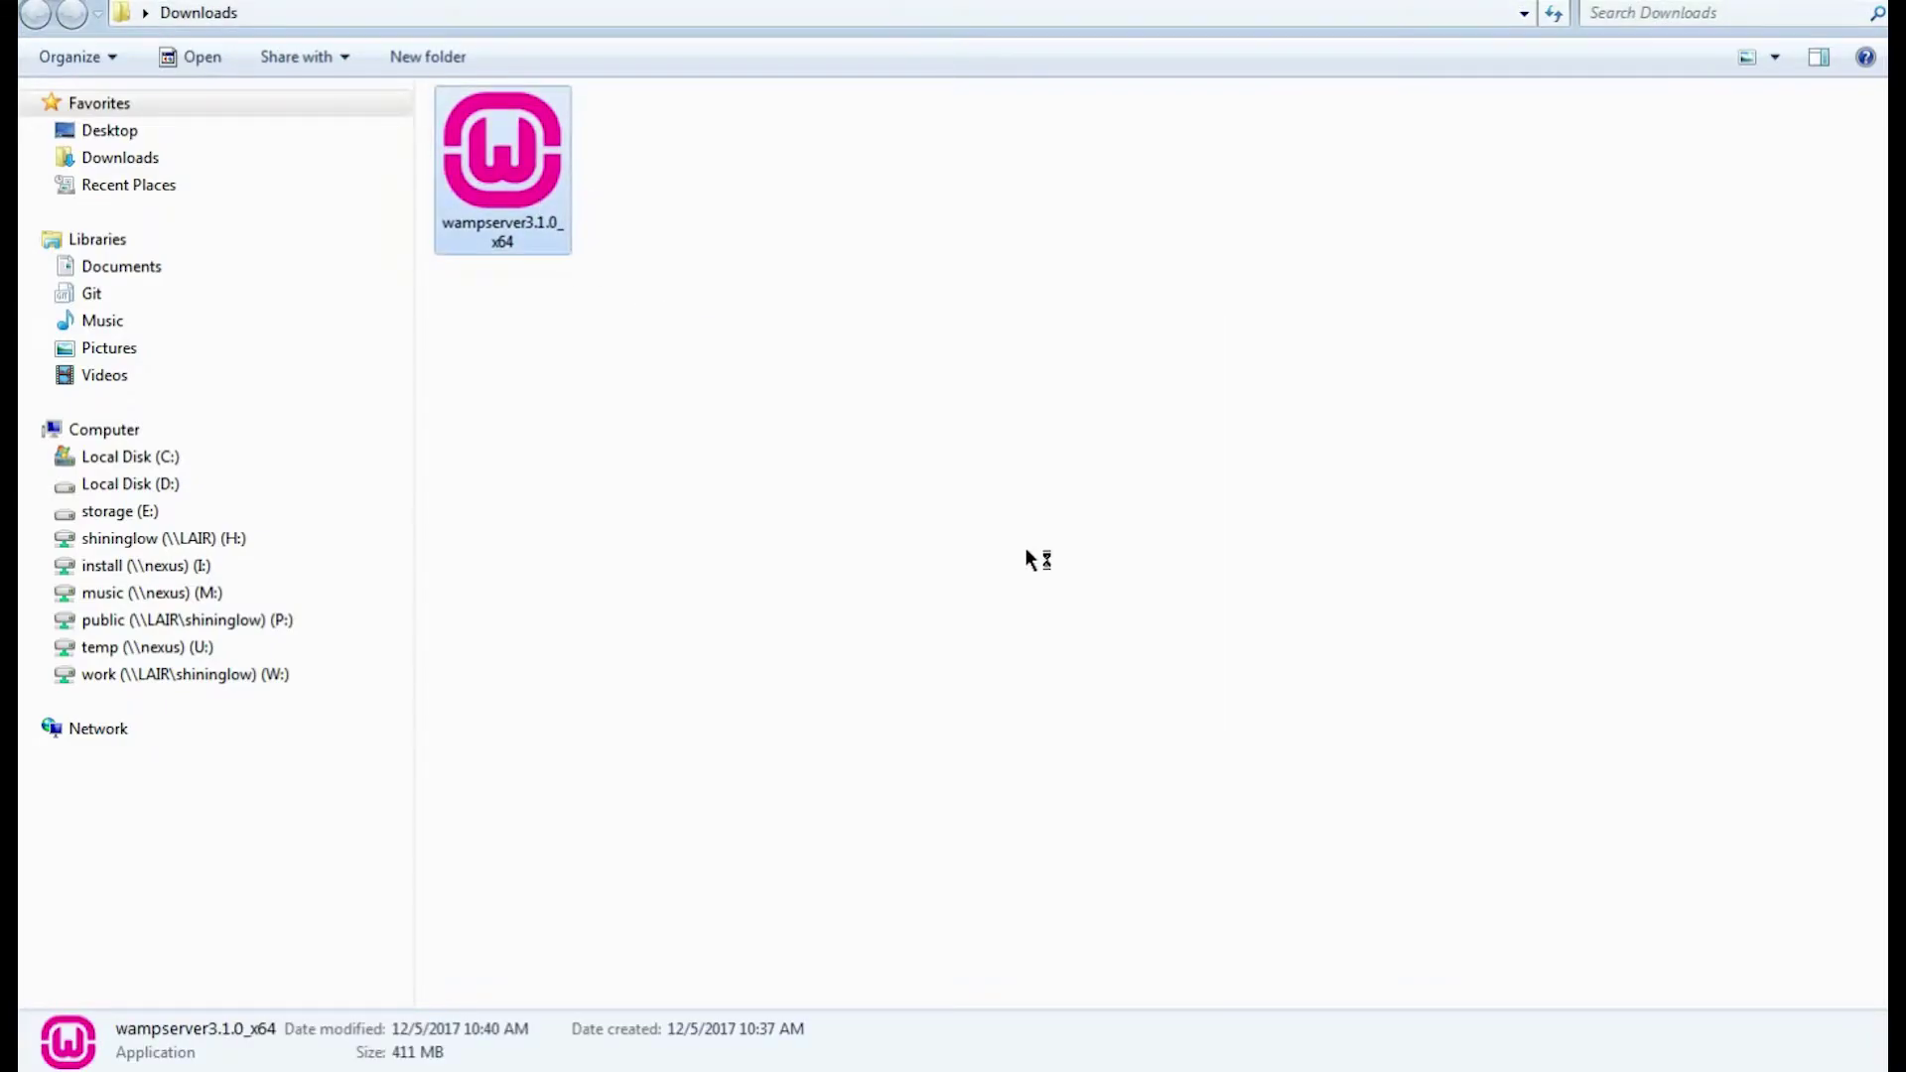
click(1027, 549)
click(1026, 551)
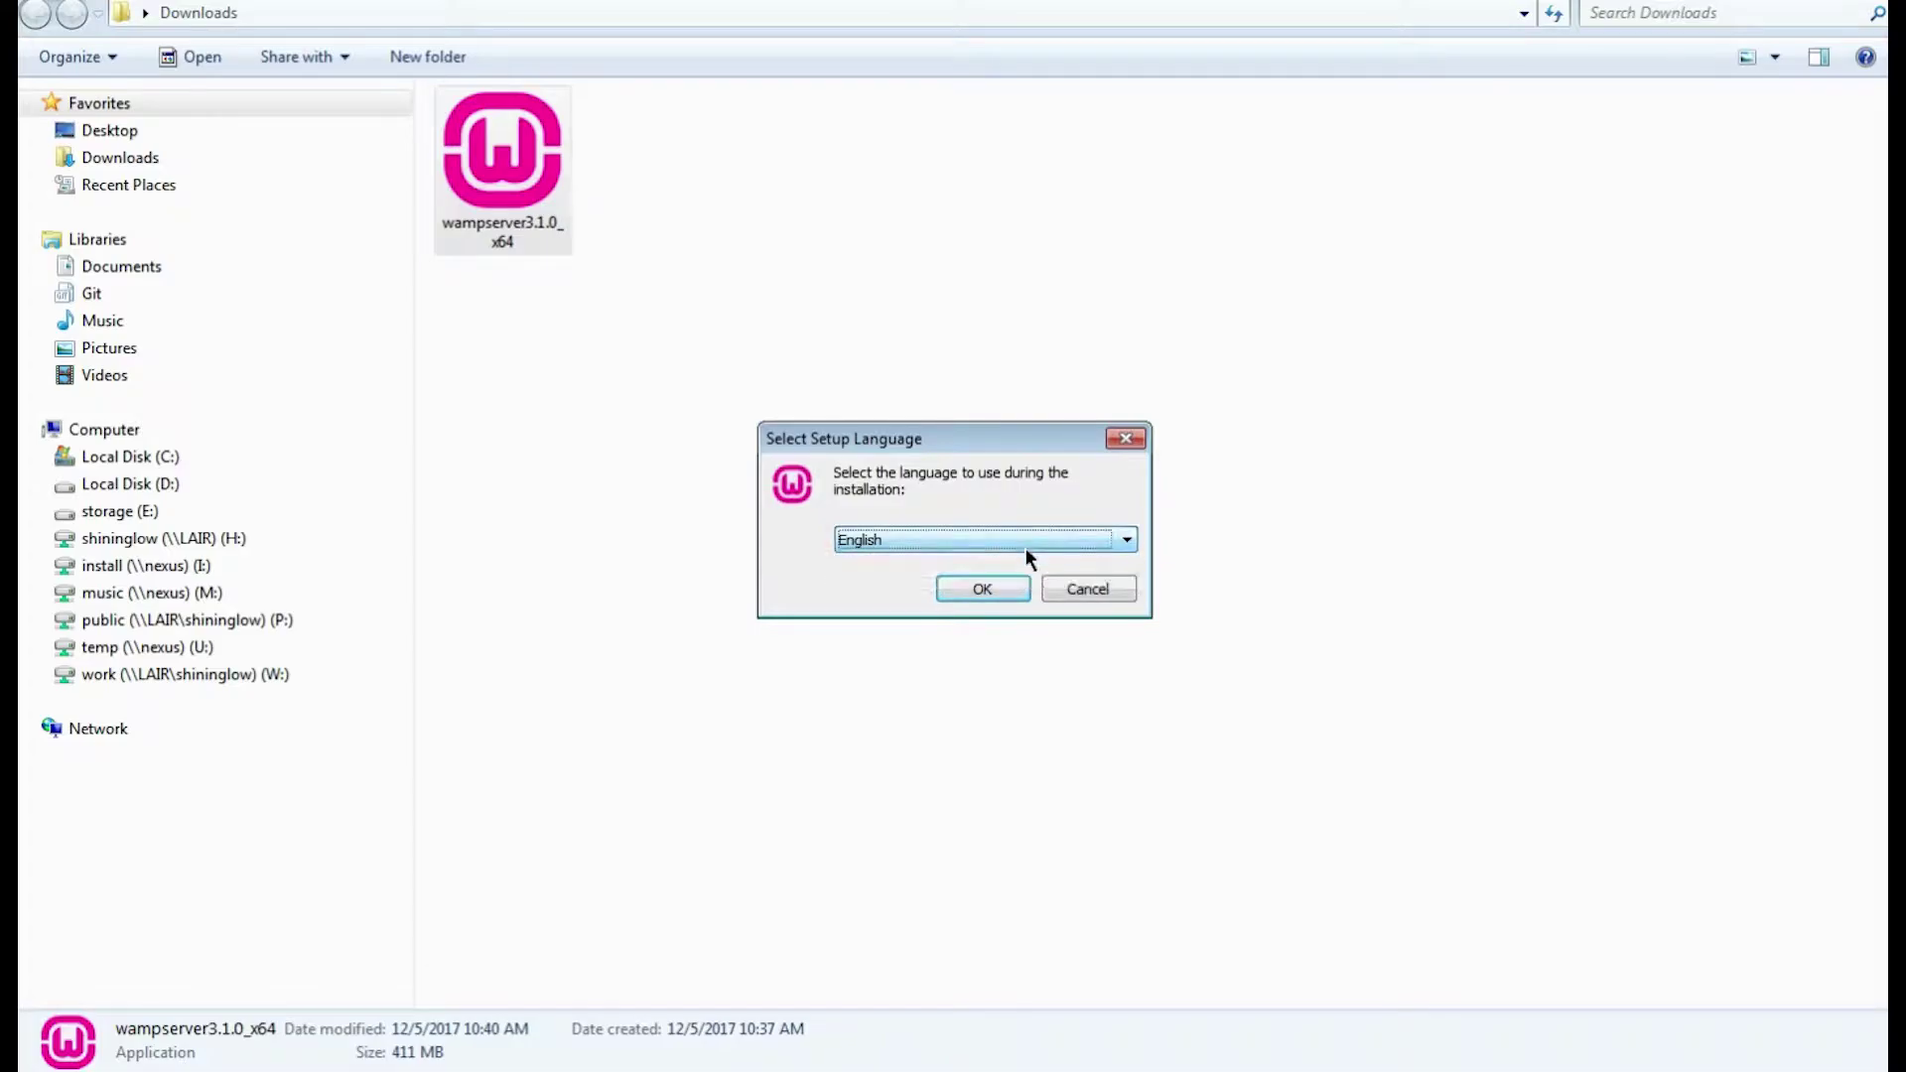
click(993, 590)
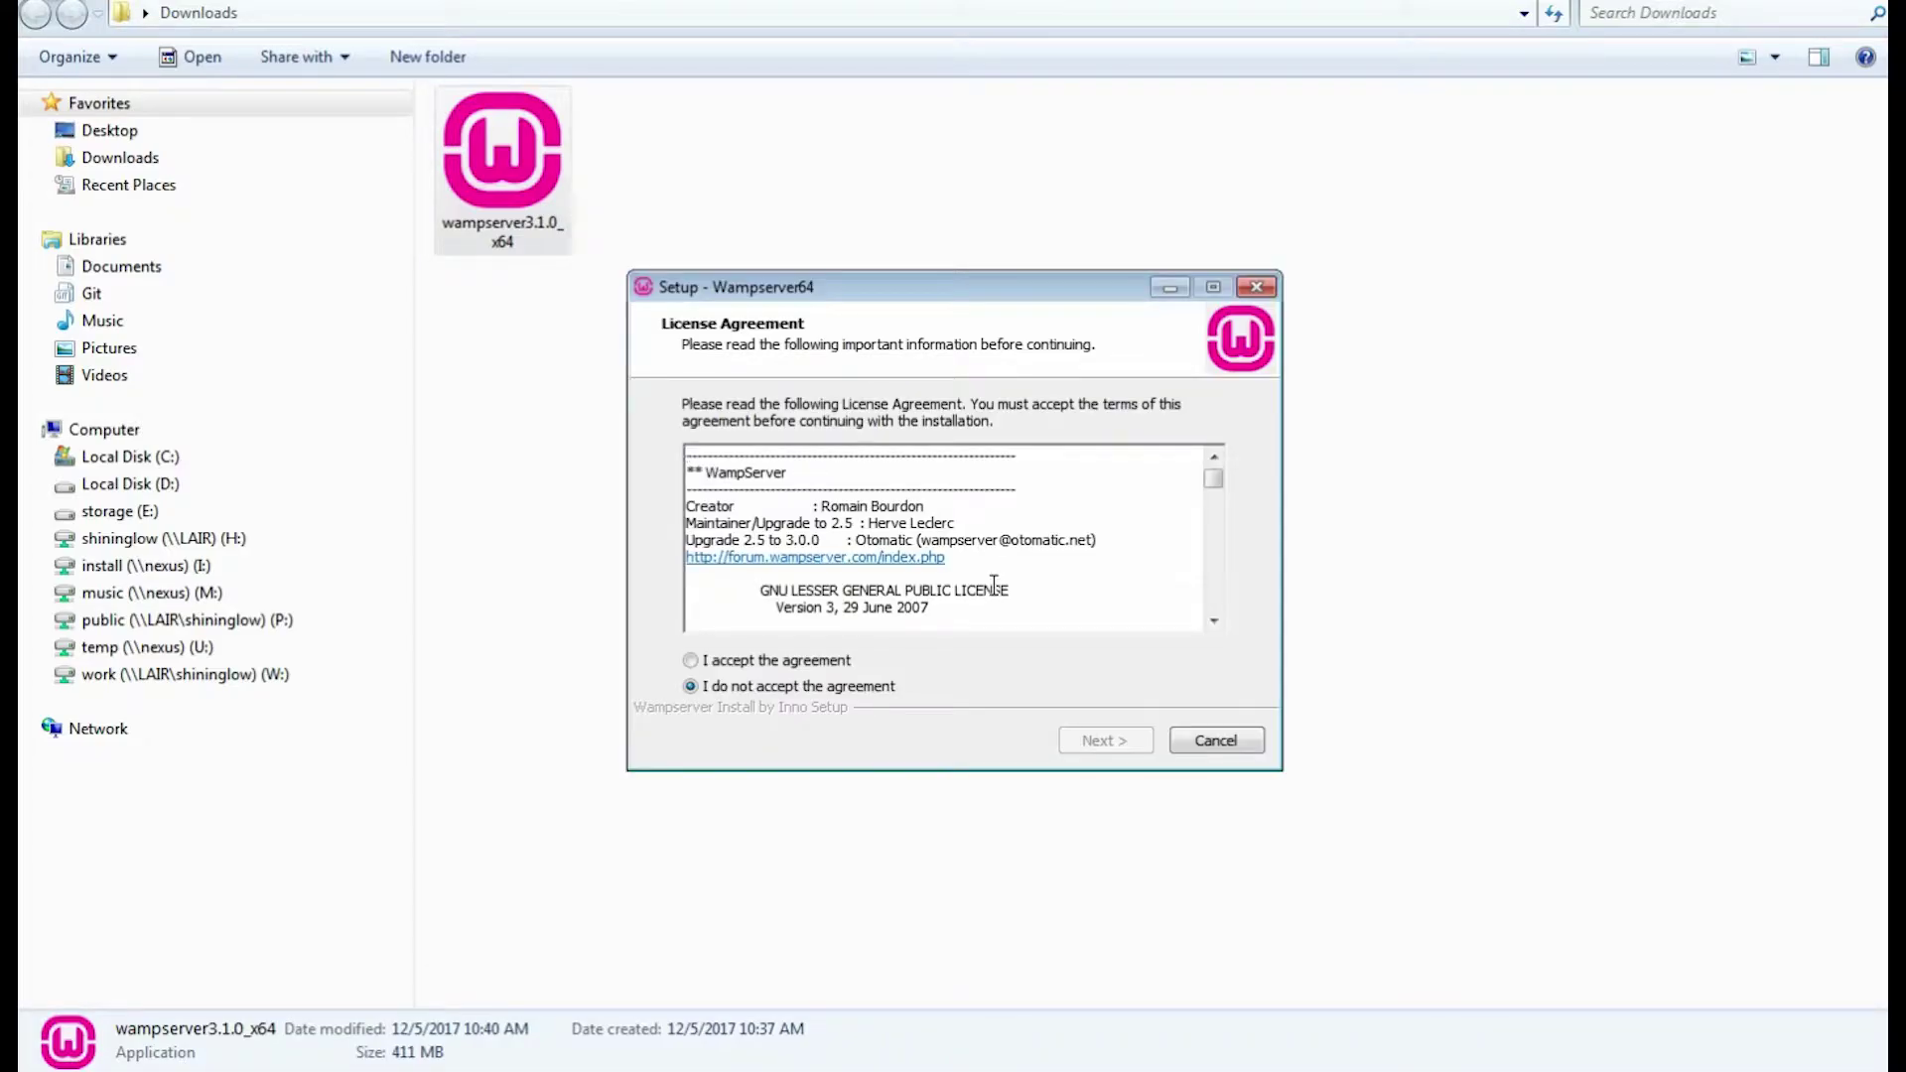
Accept the license agreement and continue to the information notes.
click(690, 660)
drag(1213, 479, 1213, 609)
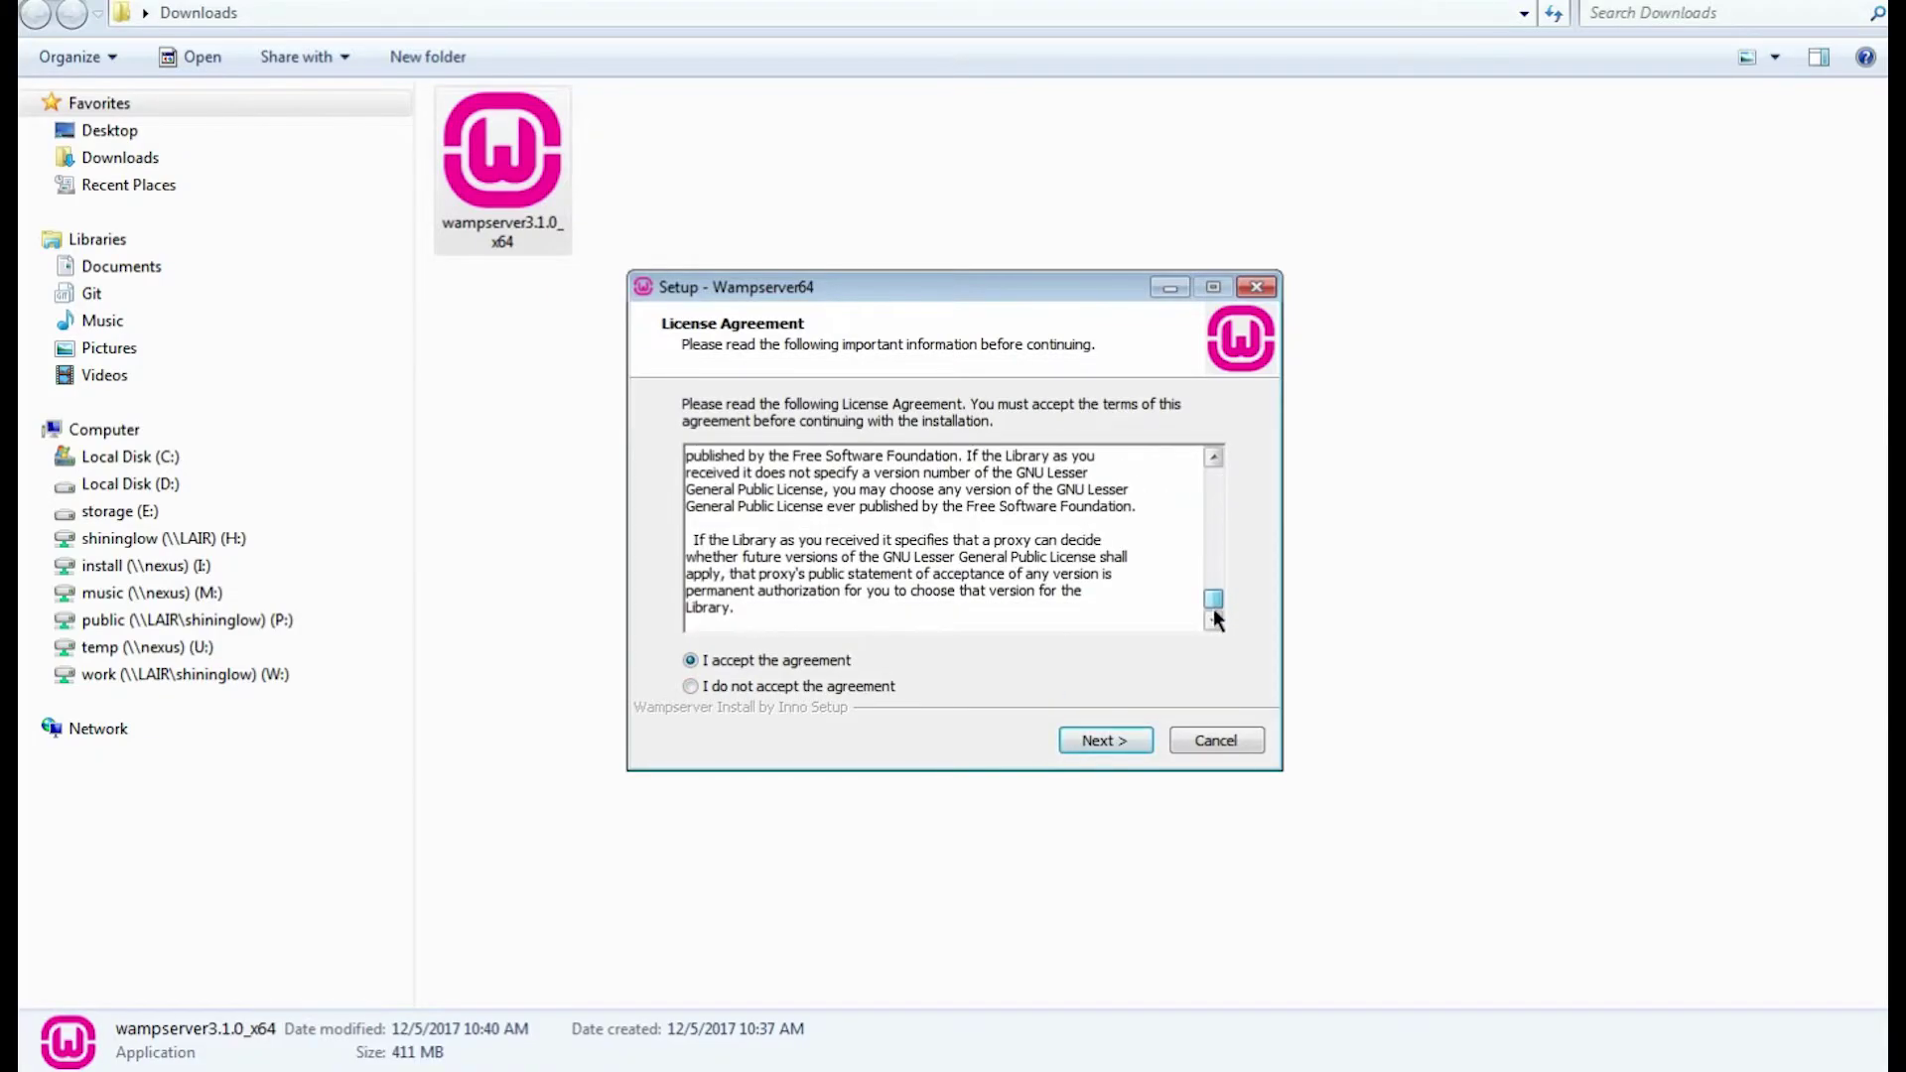
click(1125, 740)
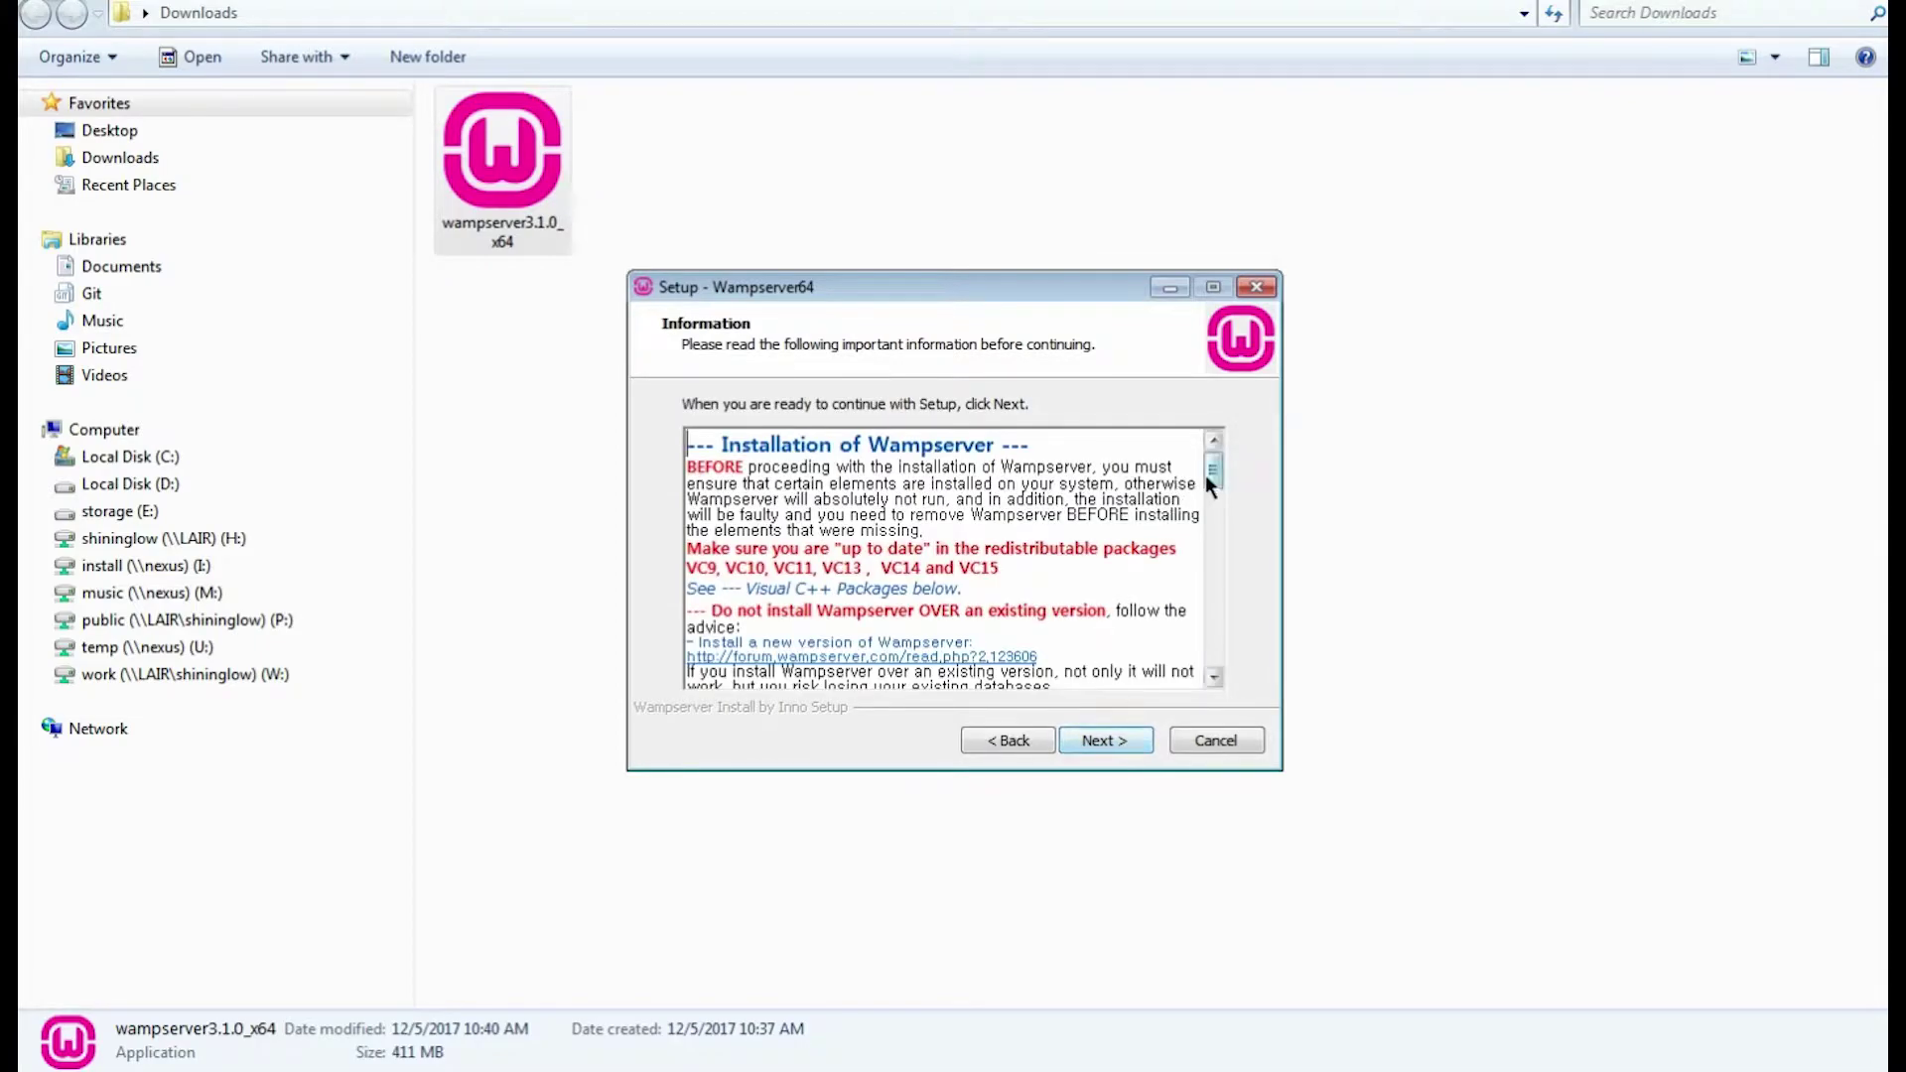
drag(1209, 475, 1215, 659)
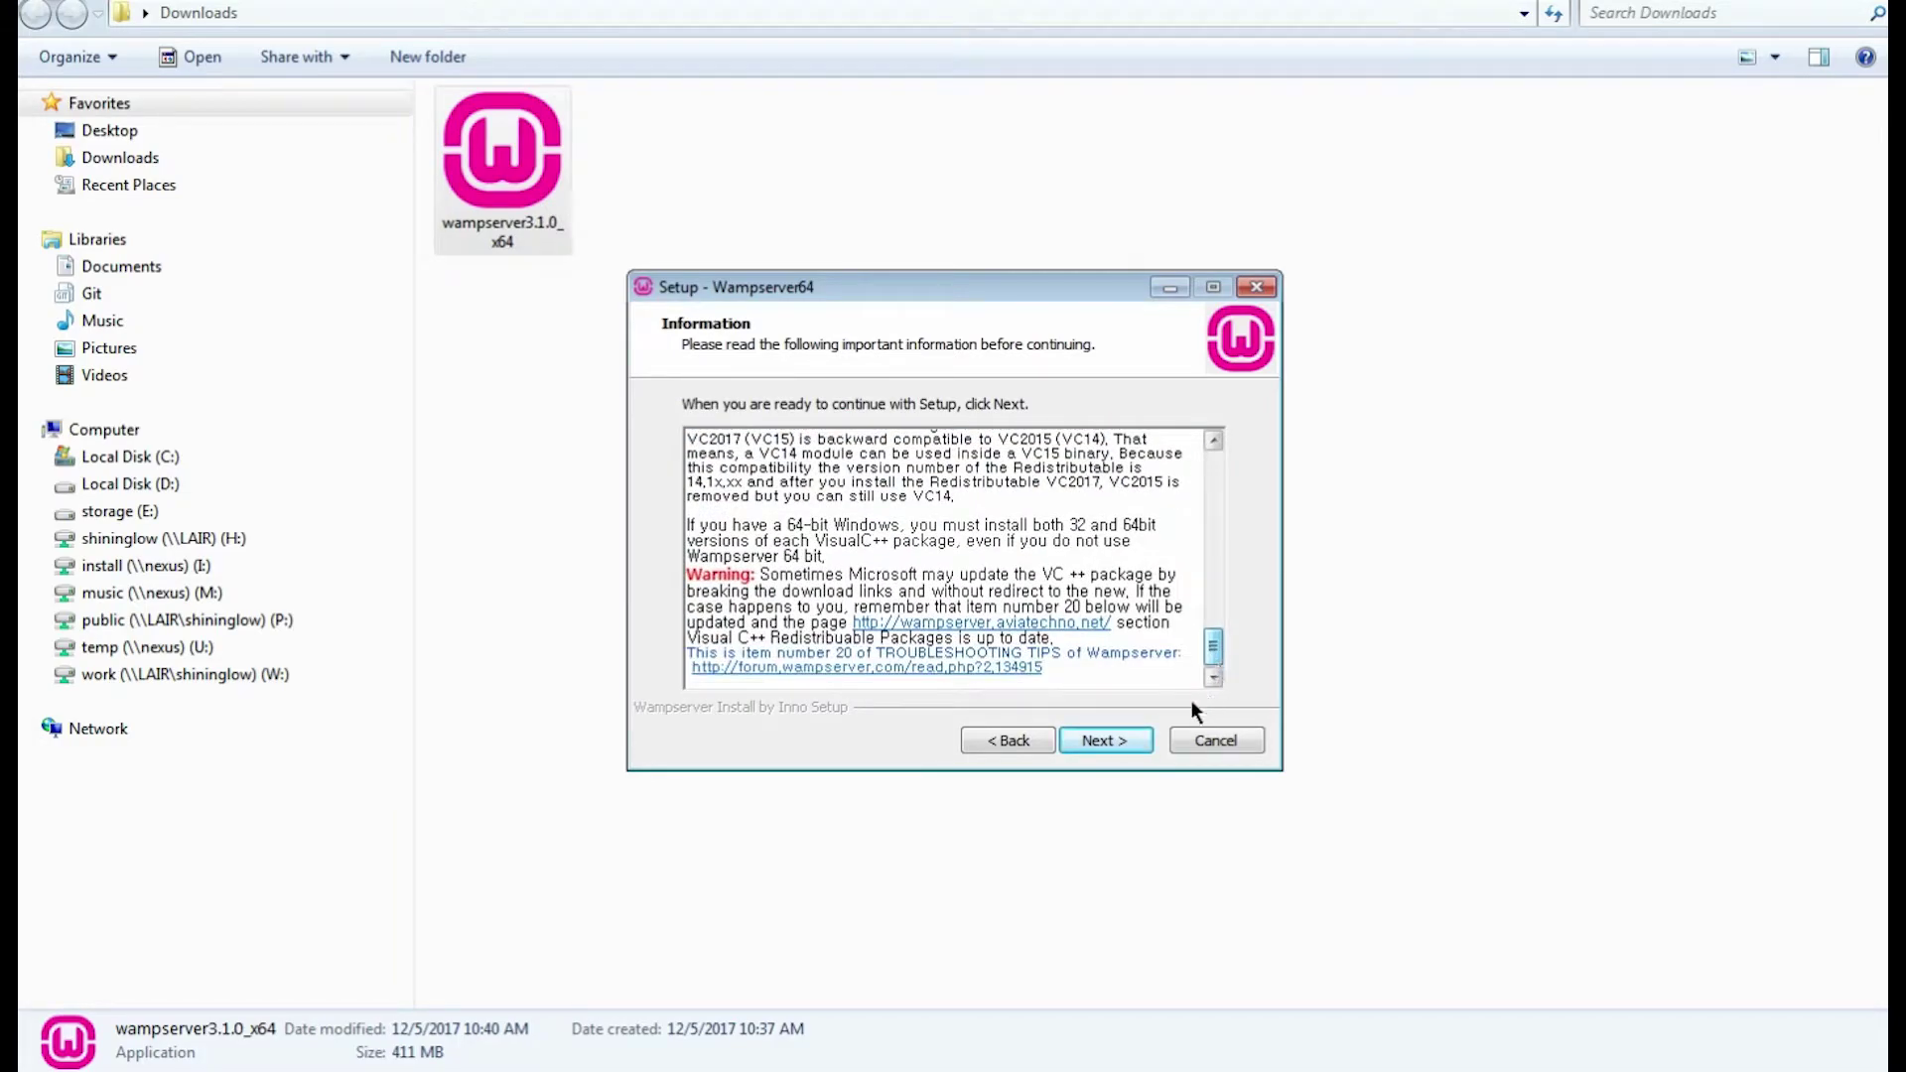
Change the install folder to D:\wamp64.
click(1106, 741)
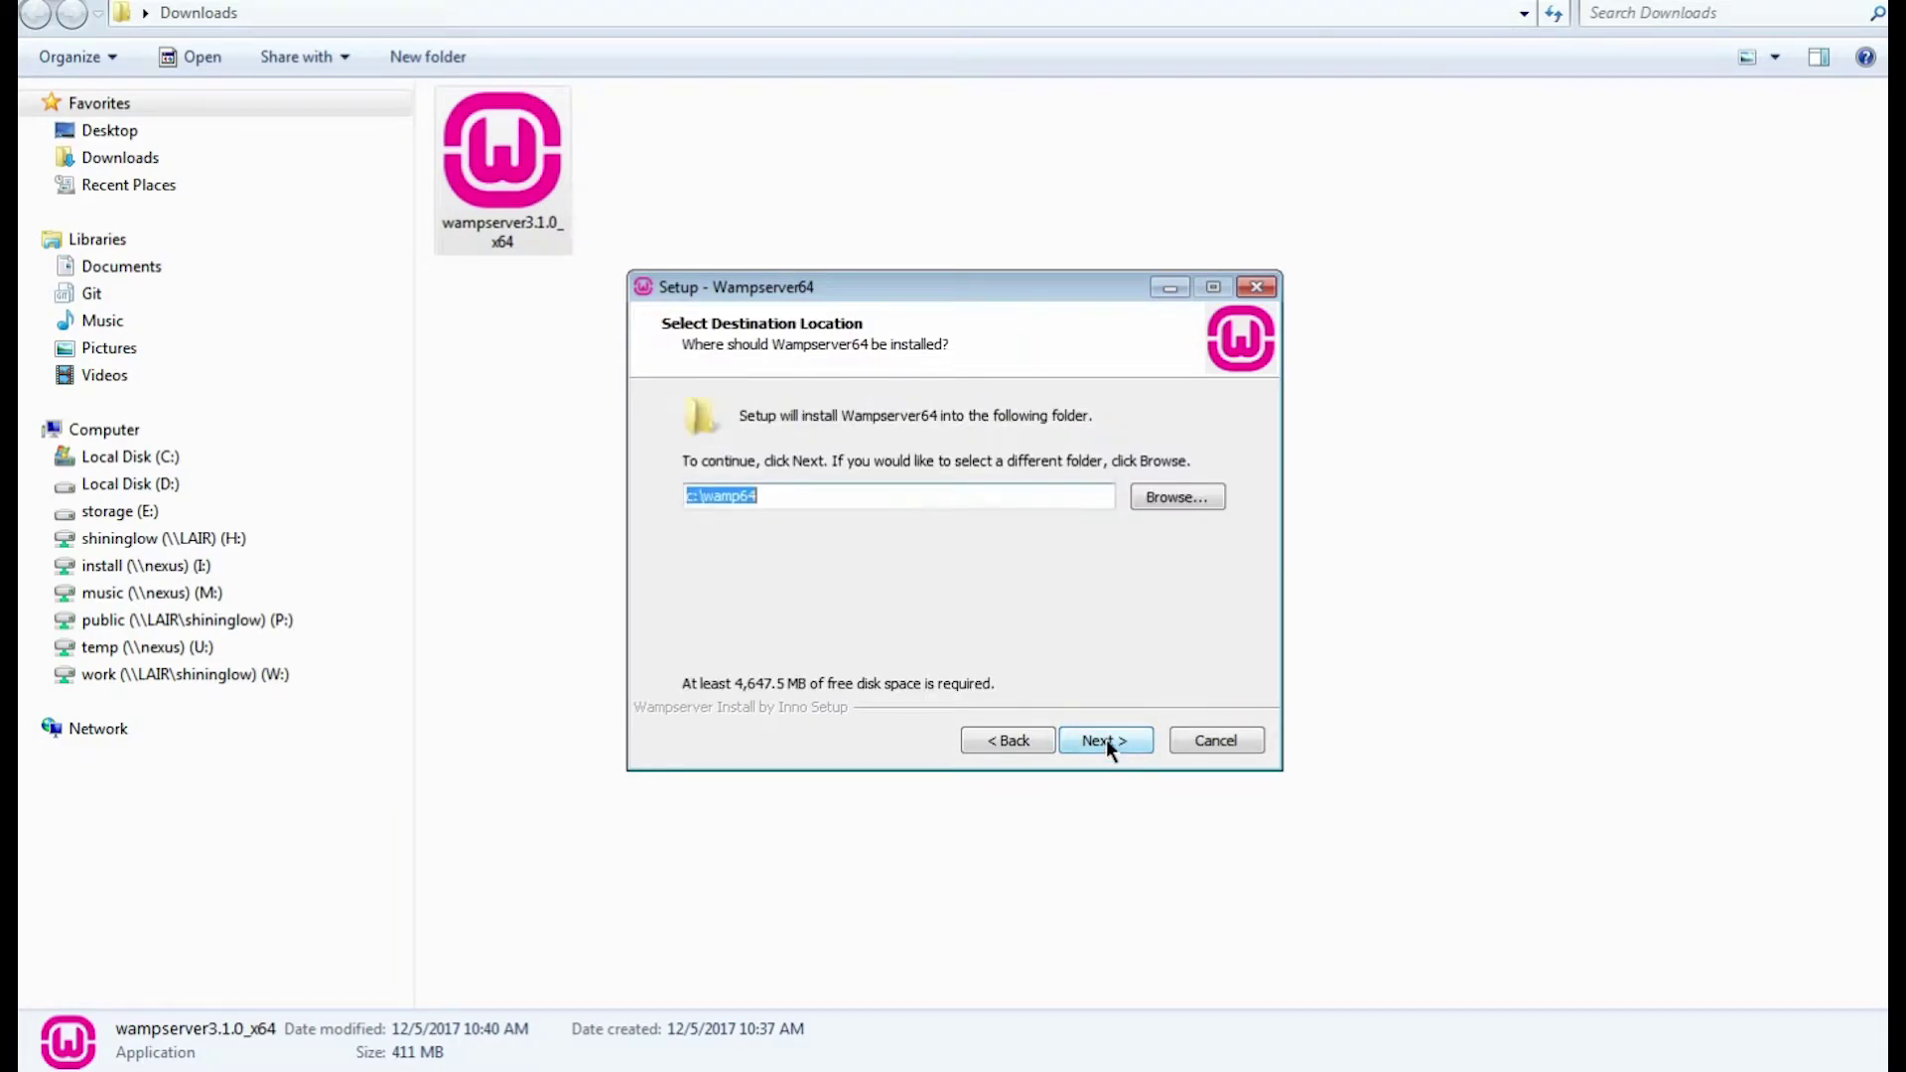
click(1171, 498)
click(859, 439)
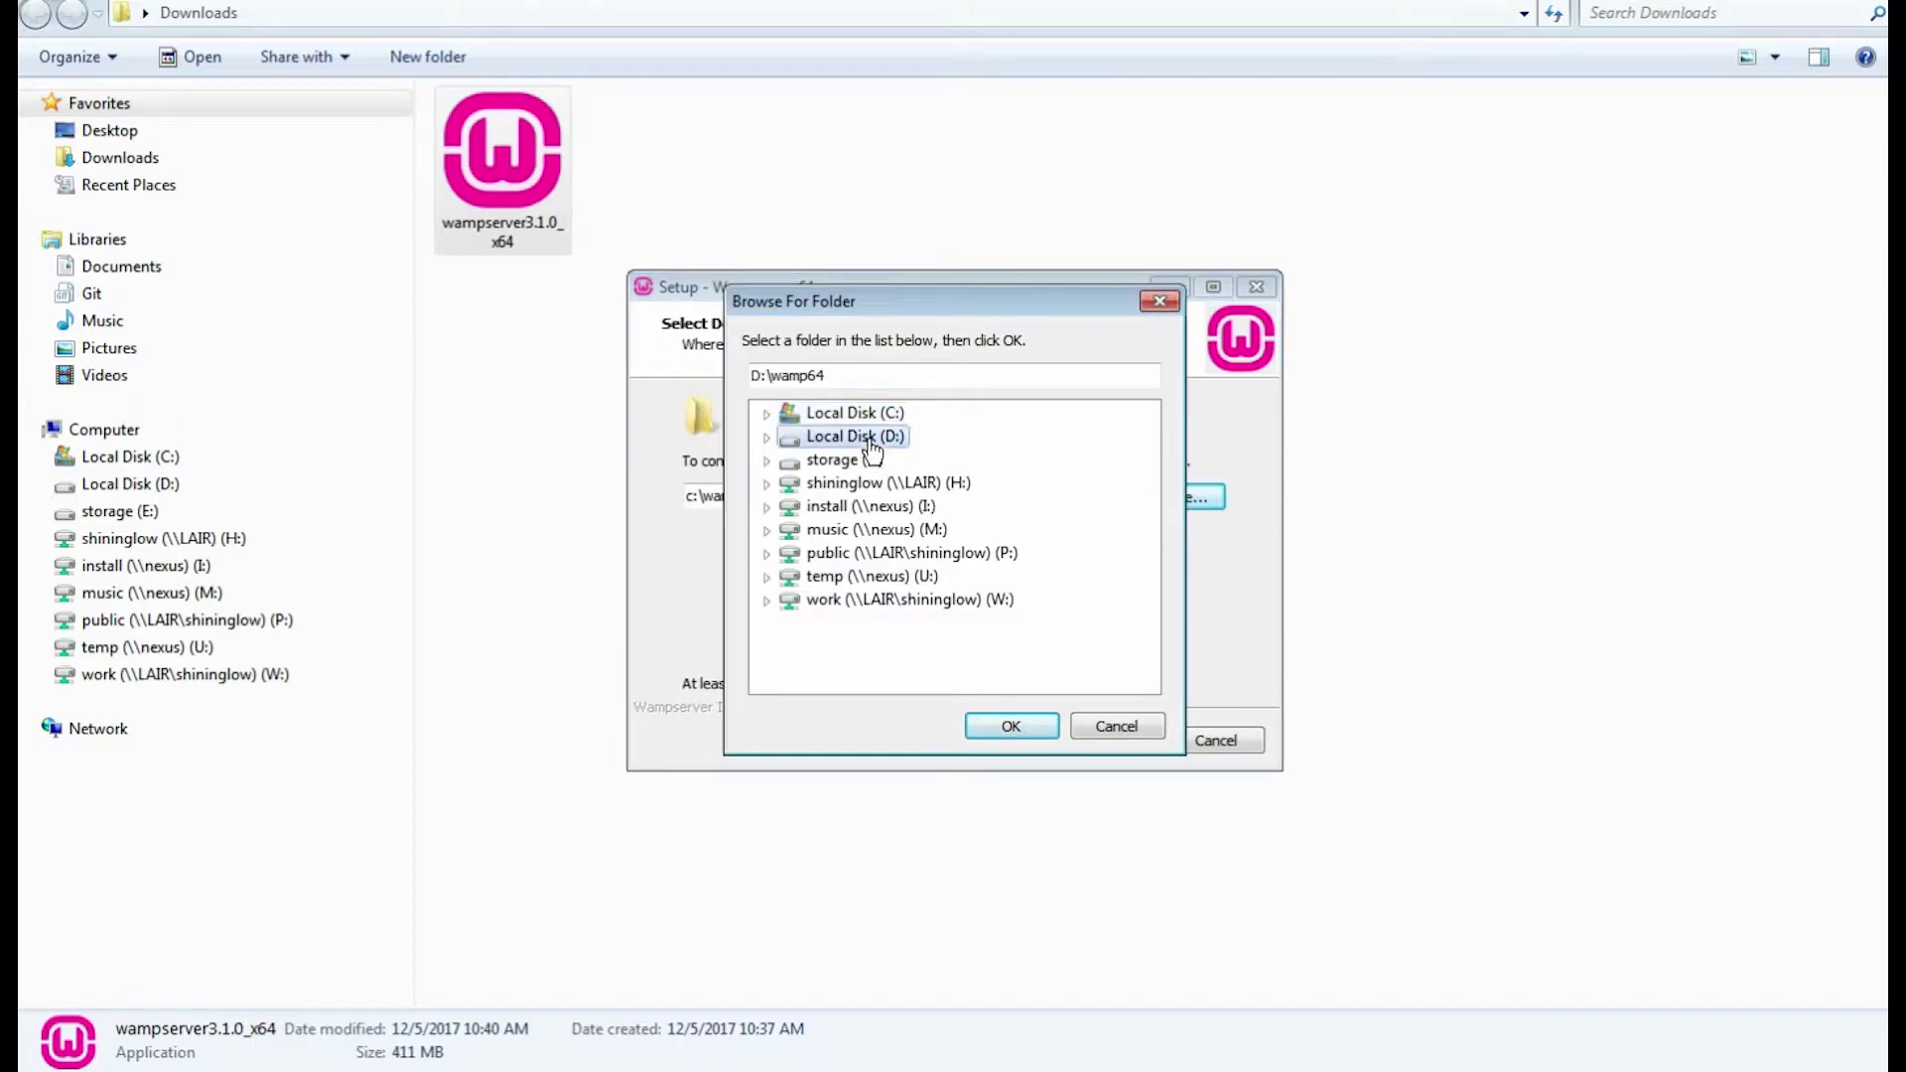
click(998, 723)
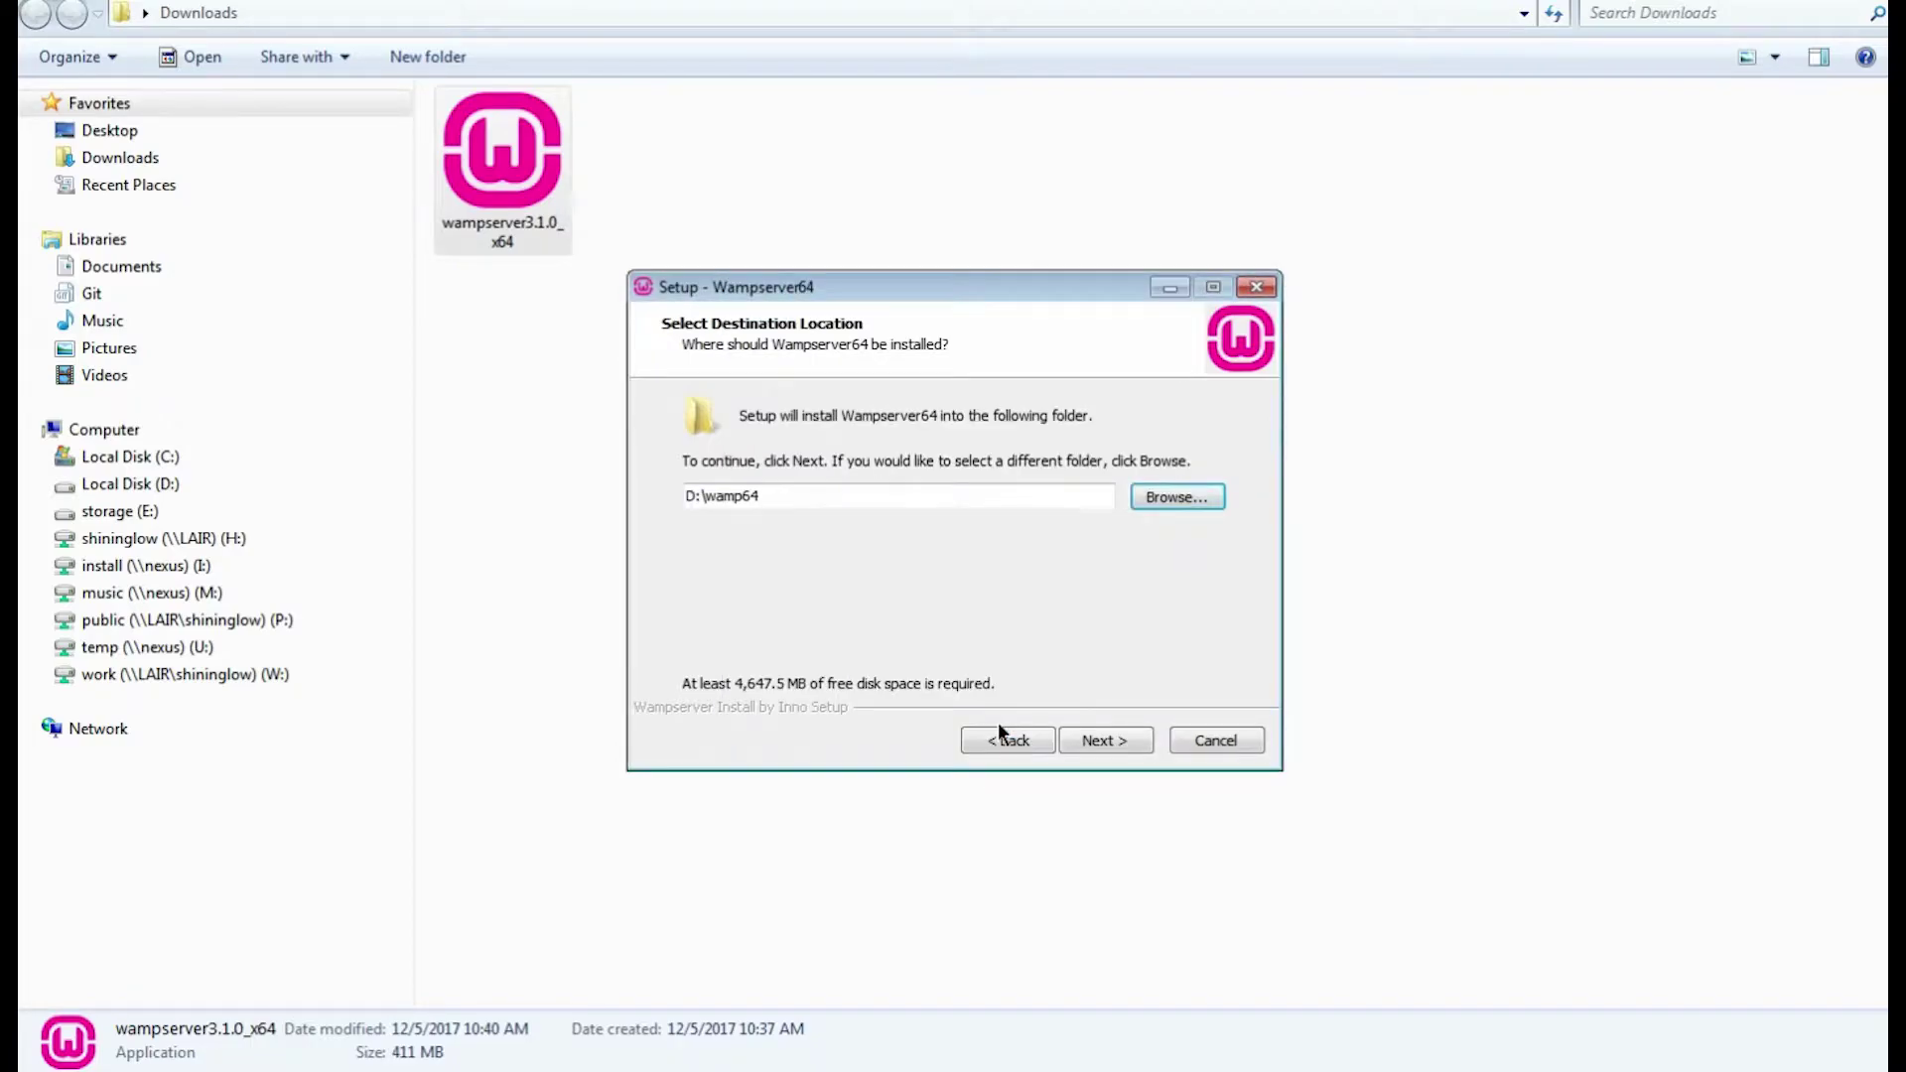
Keep the default Start Menu folder and begin installing WampServer.
click(1097, 741)
click(1097, 741)
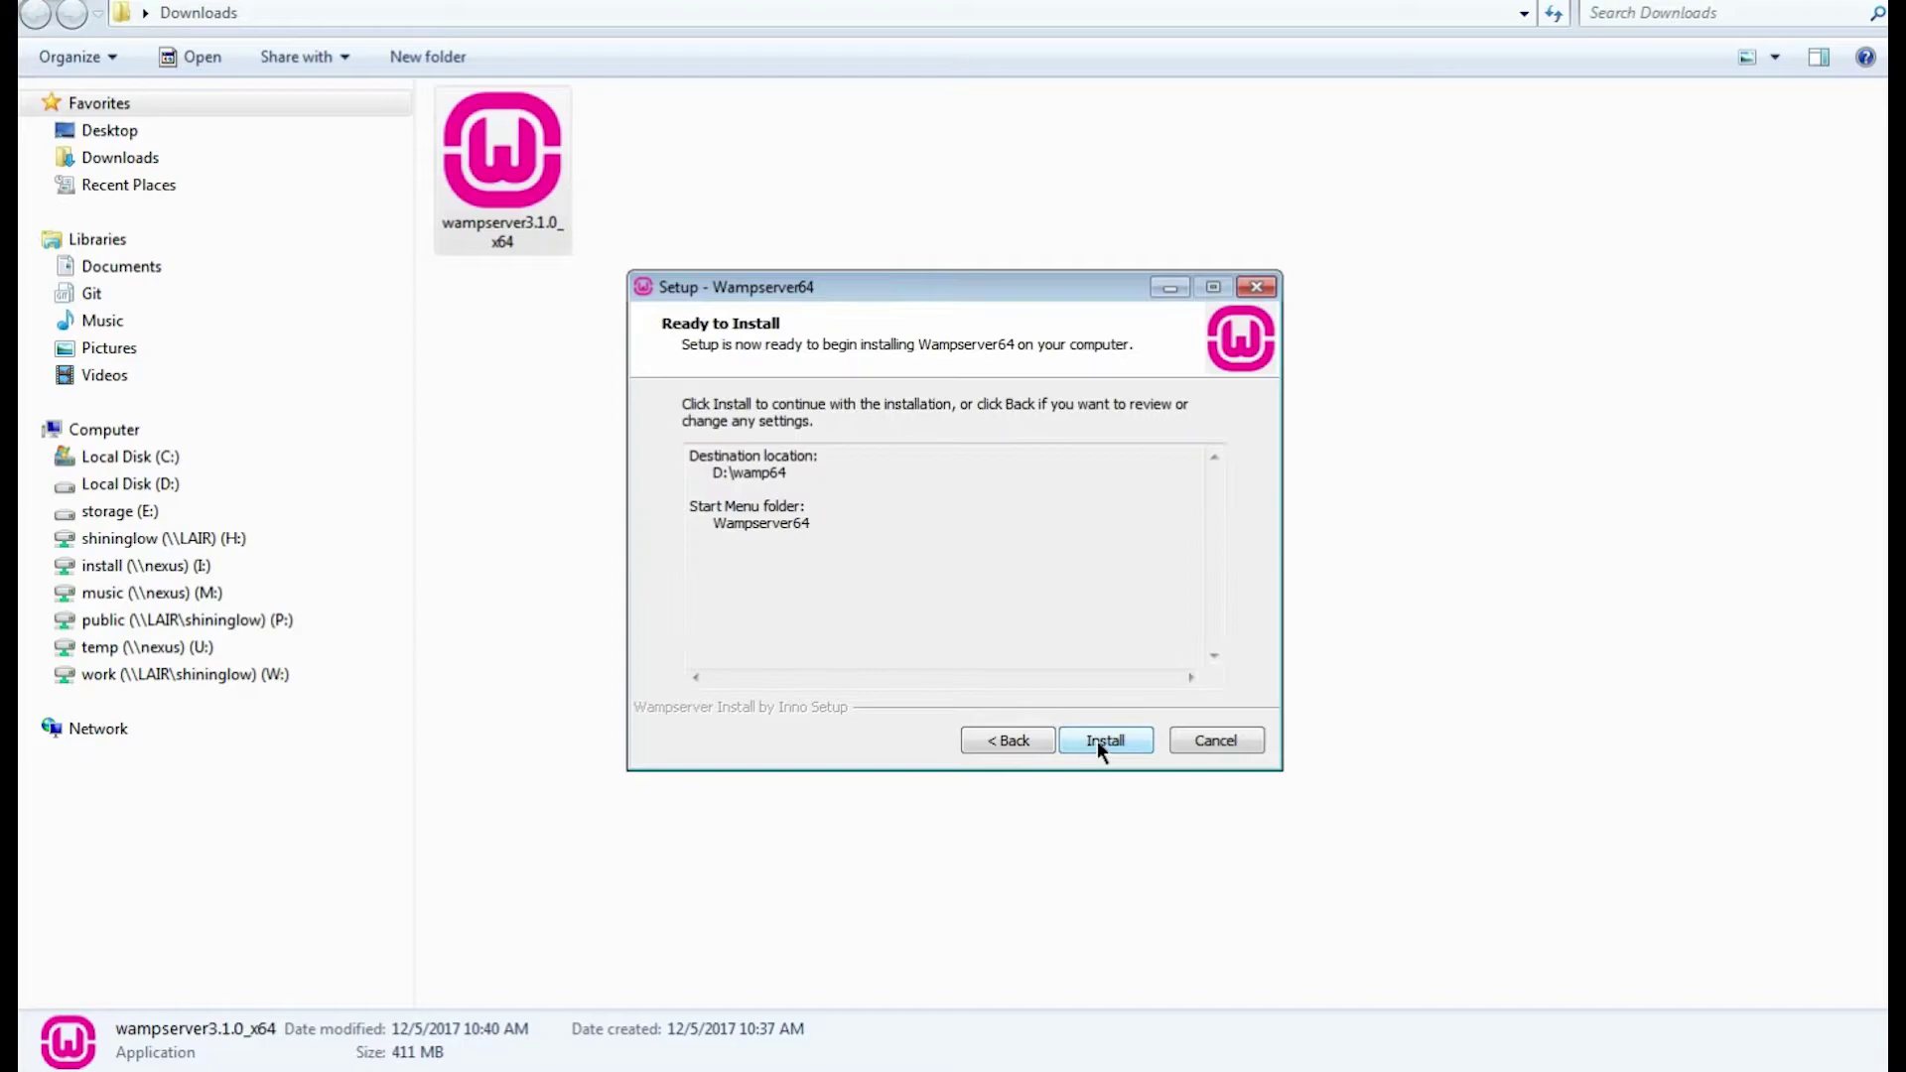
click(1104, 741)
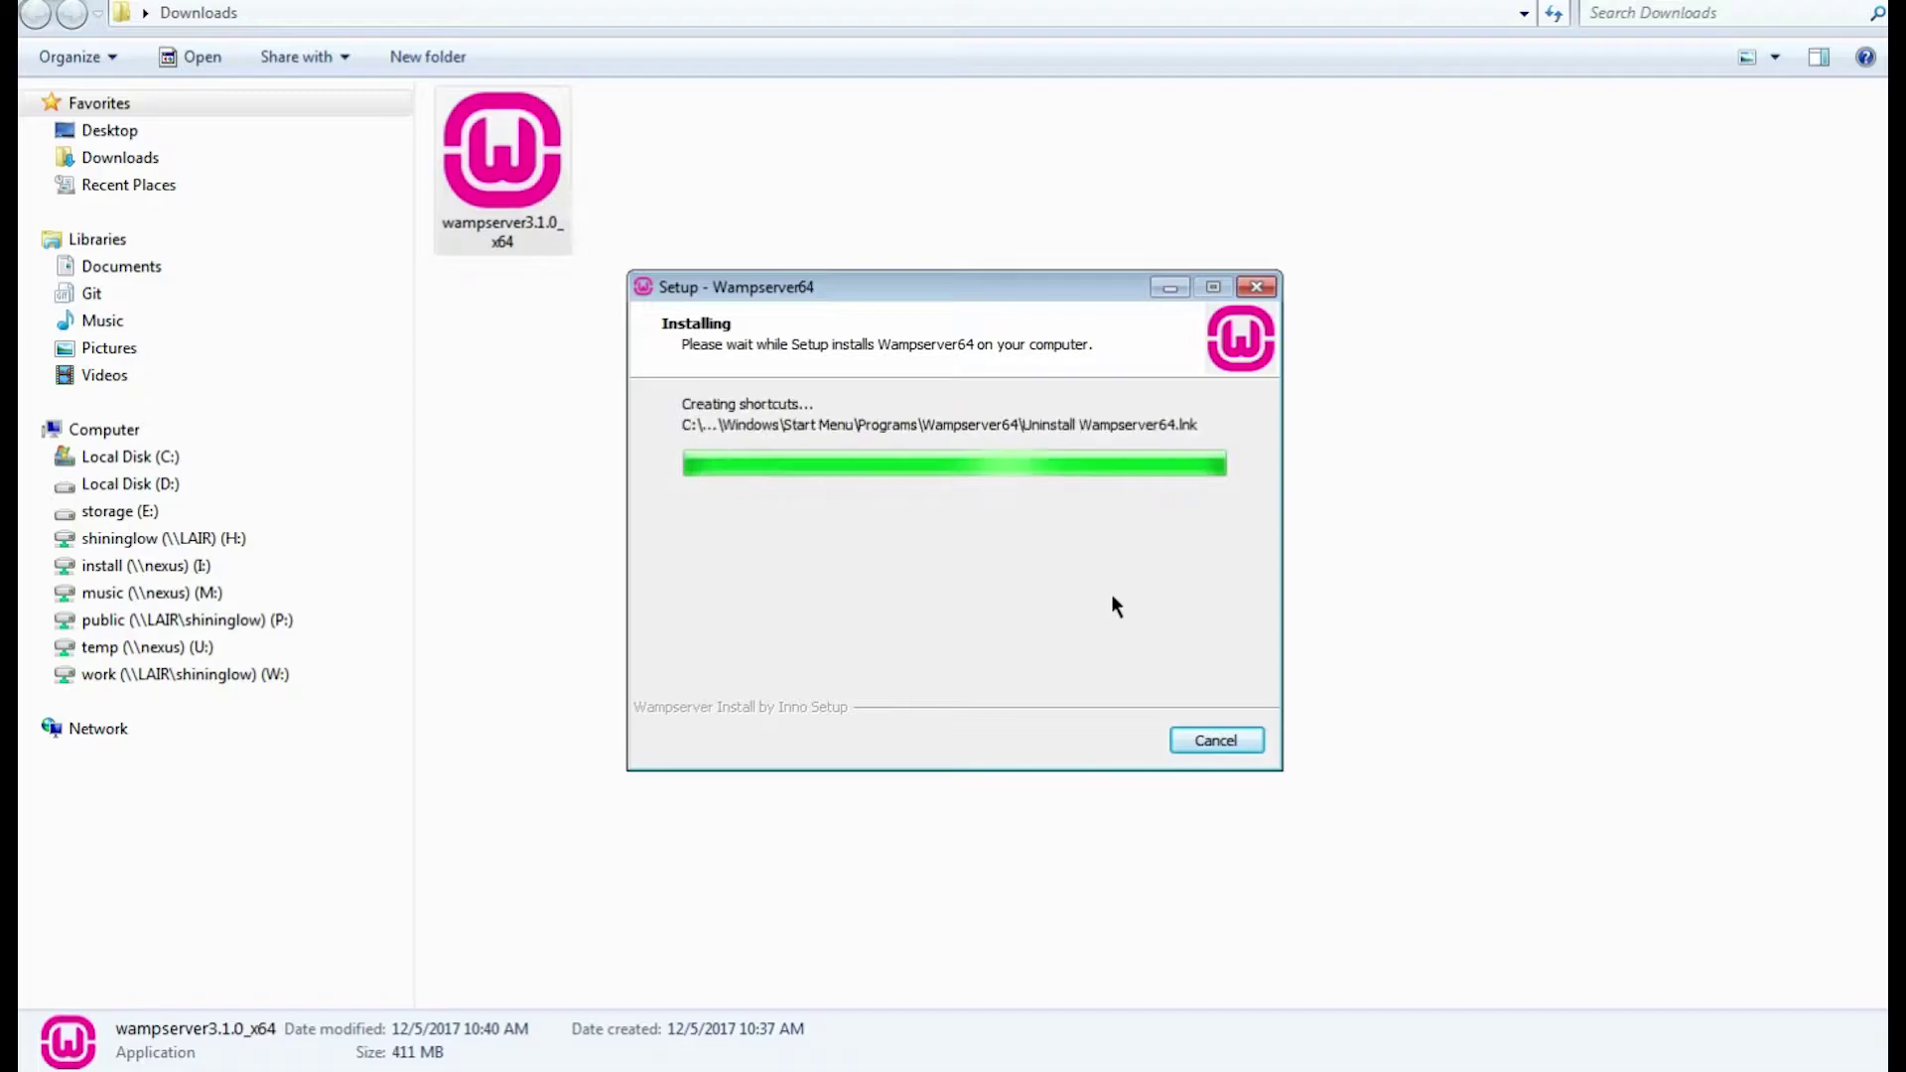
Set chrome.exe in Program Files (x86)\Google\Chrome\Application as WampServer's default browser.
click(1058, 639)
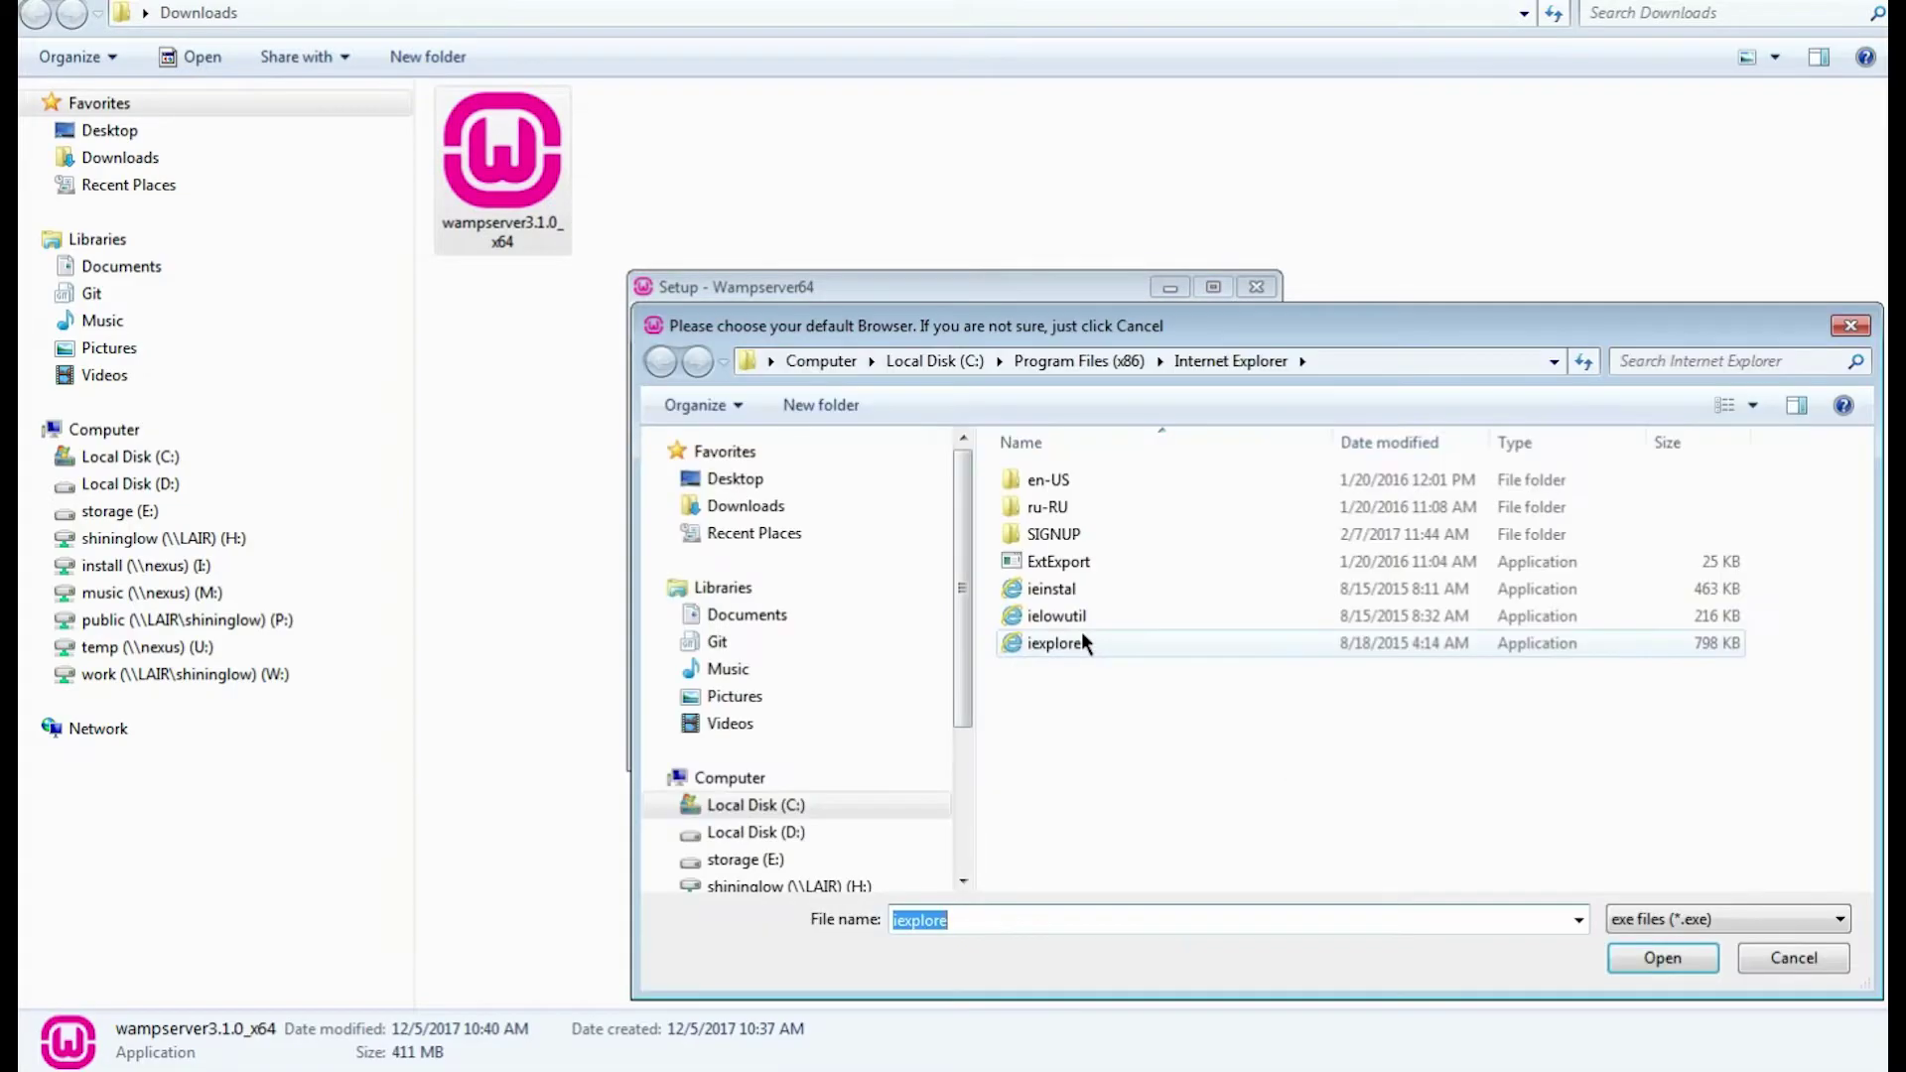
click(1057, 361)
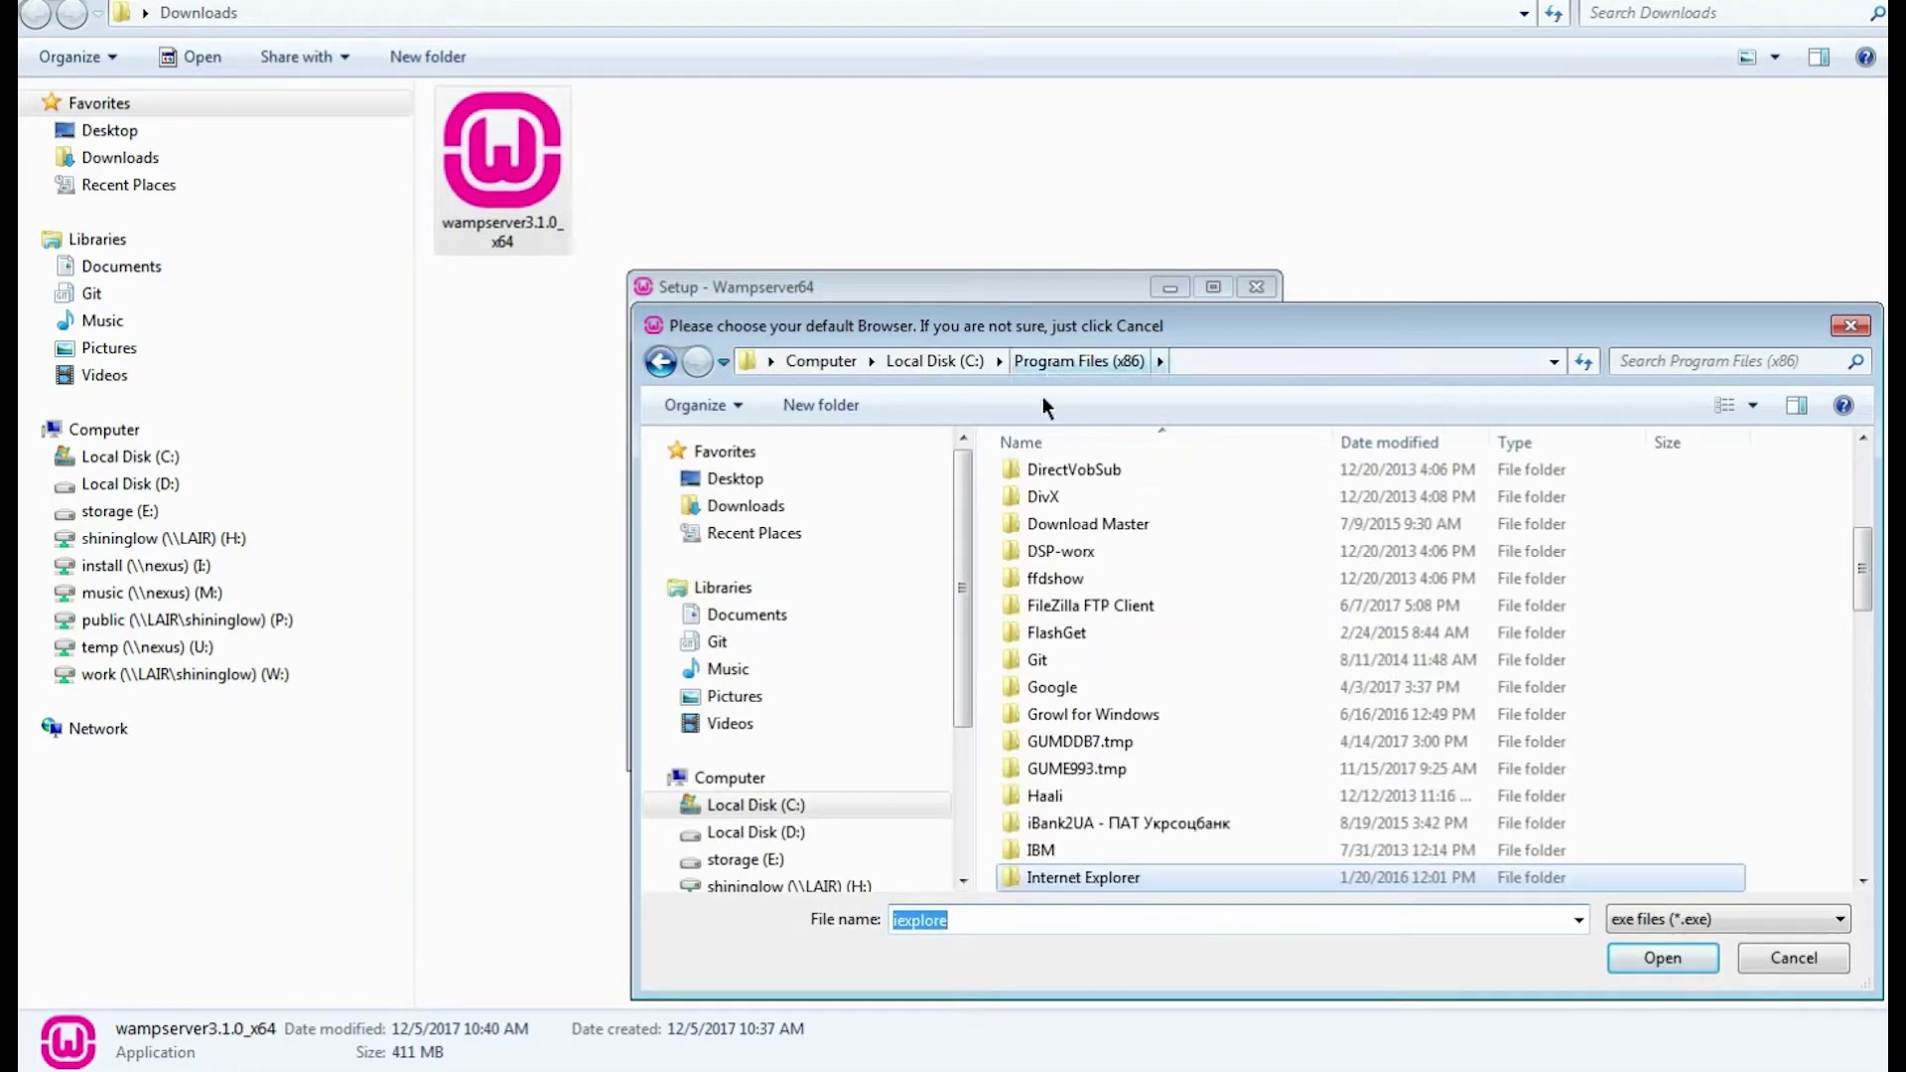
double_click(1050, 698)
double_click(1053, 480)
double_click(1052, 479)
click(1052, 562)
key(Return)
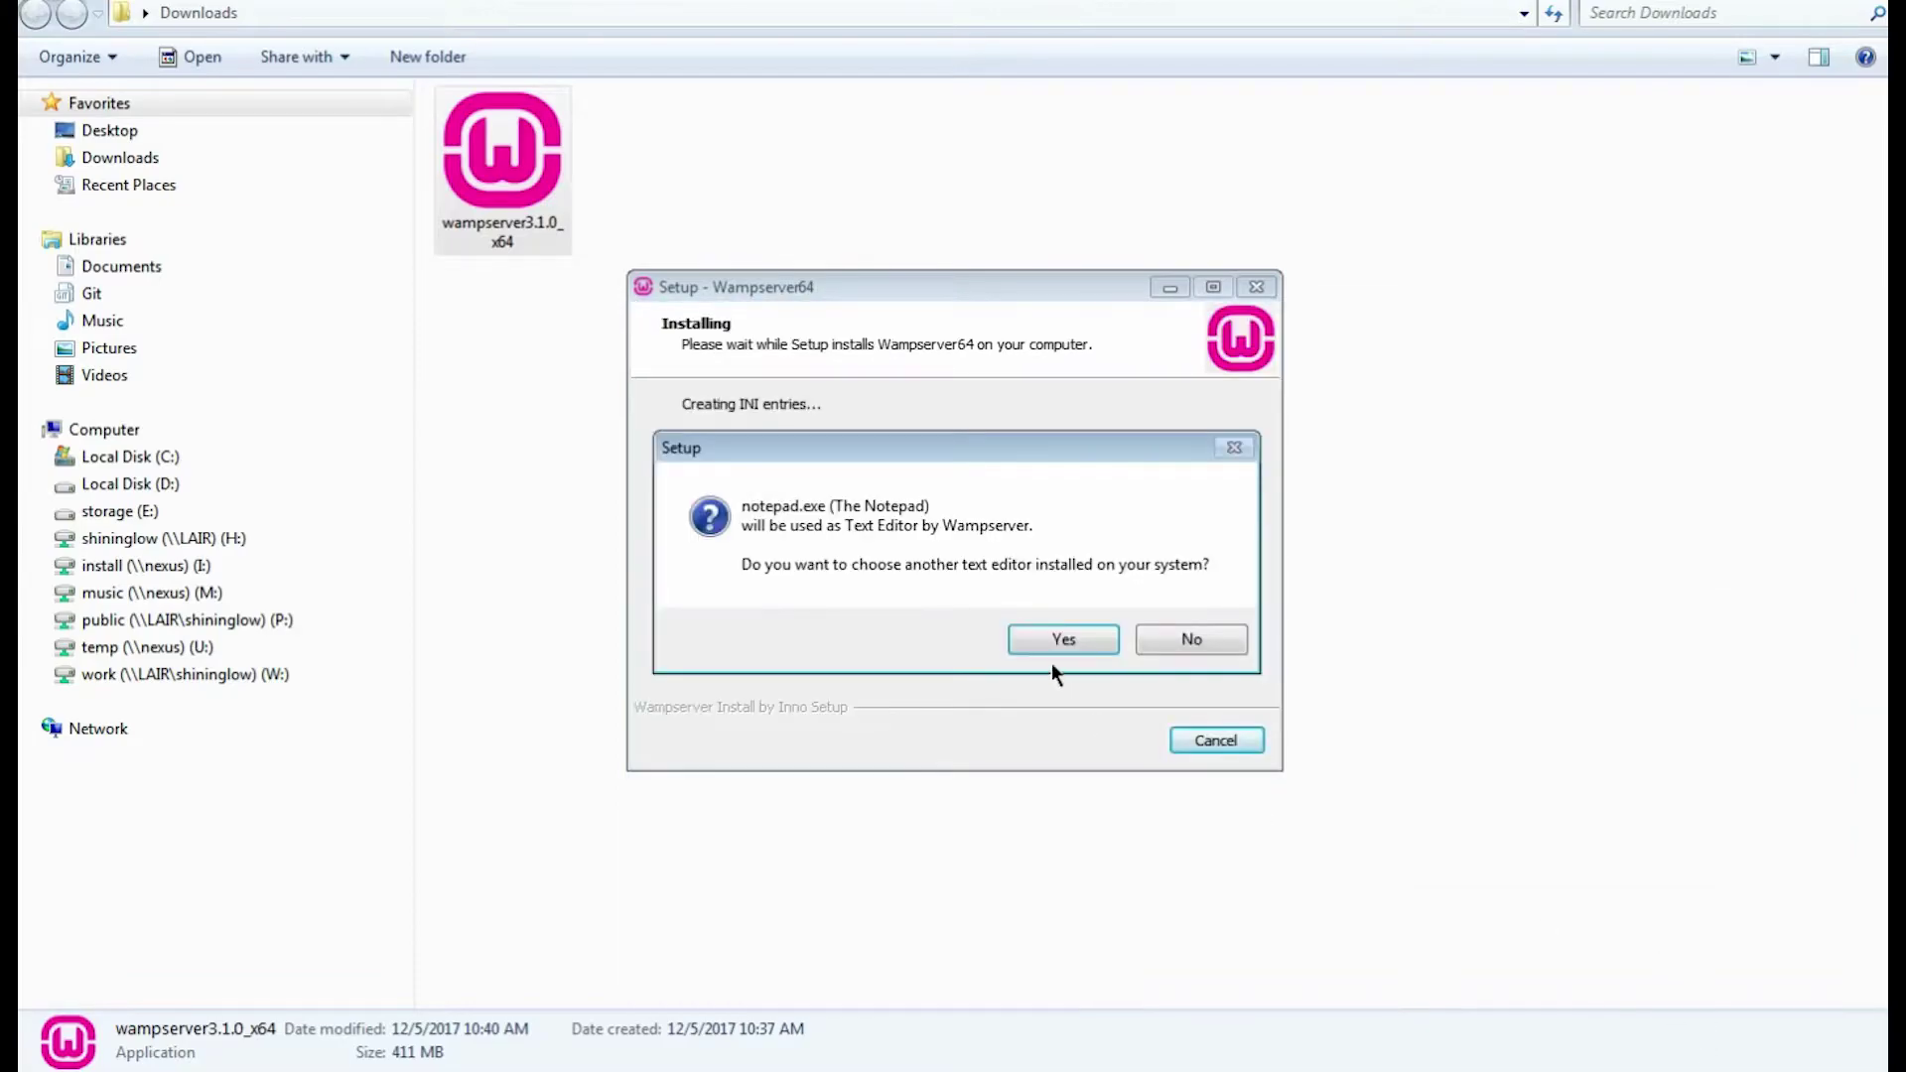
Keep Notepad as the text editor and finish the setup.
click(1186, 640)
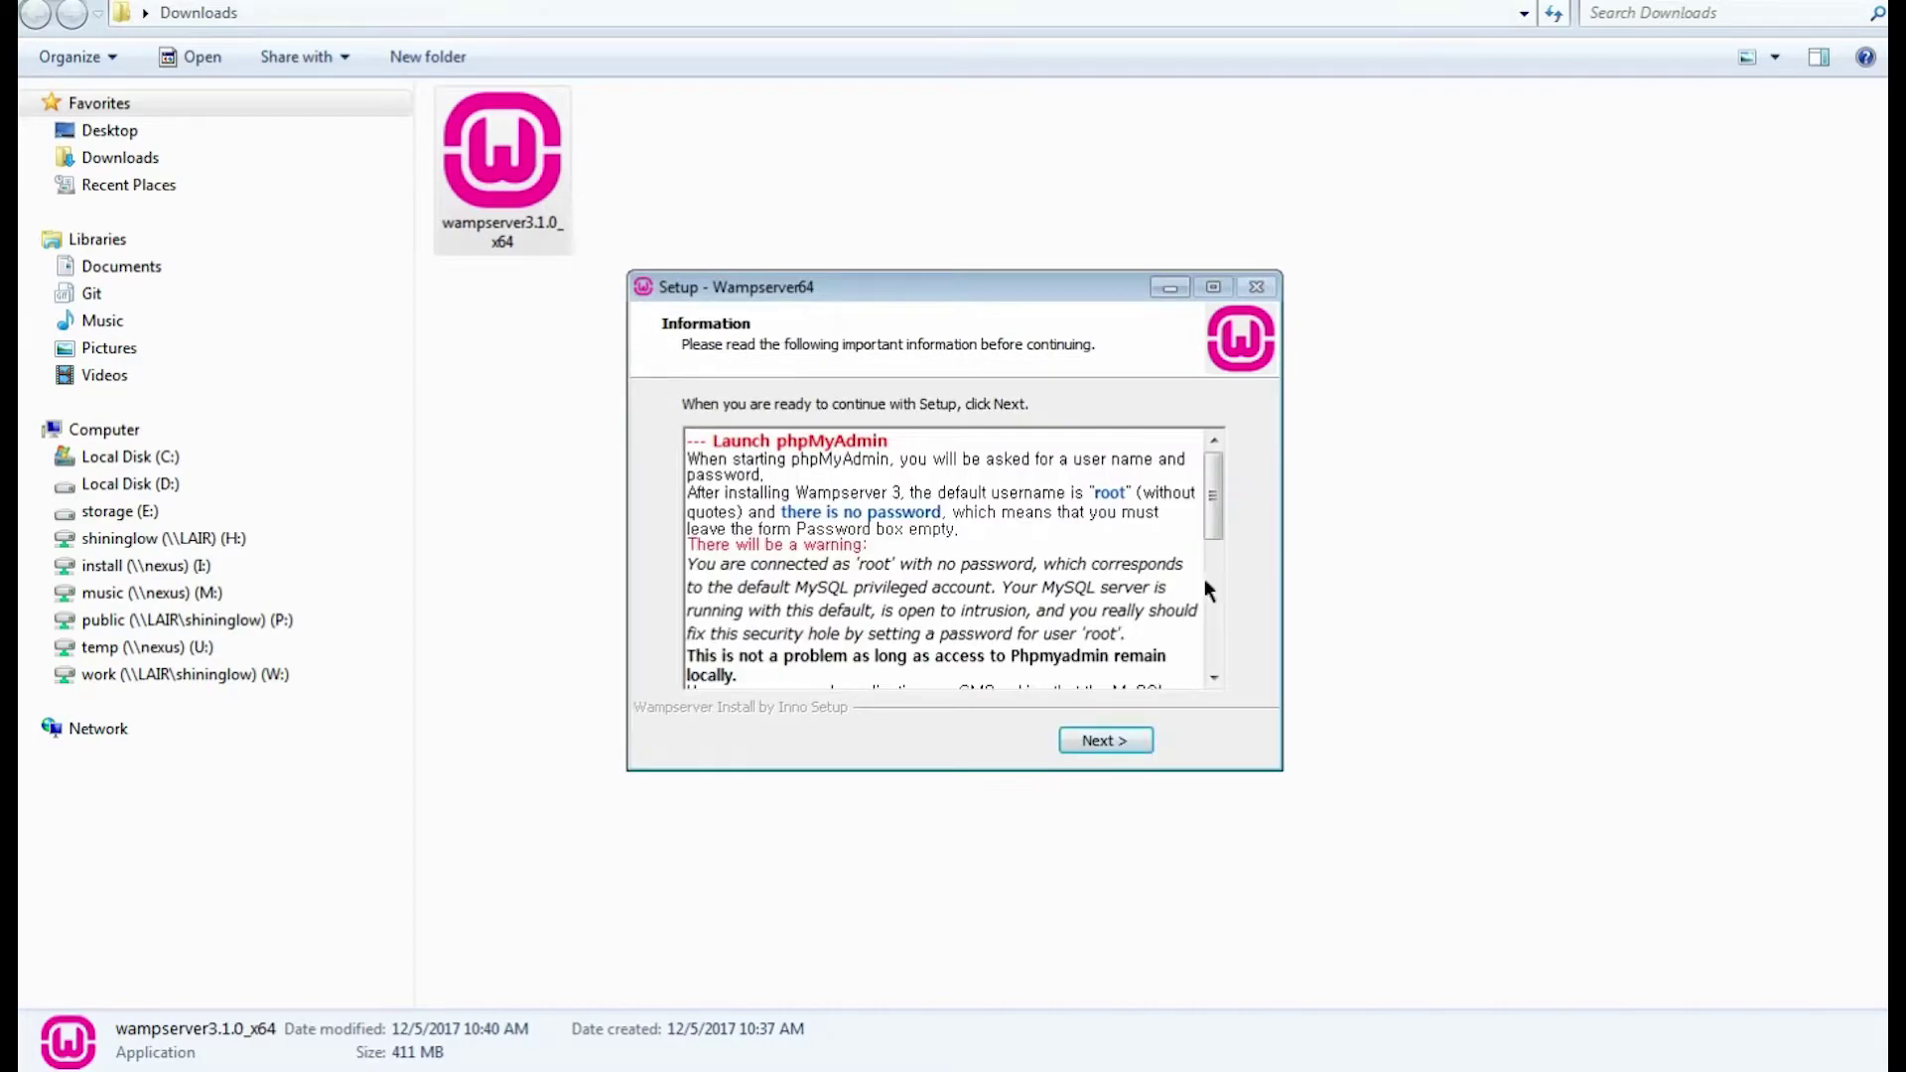
drag(1213, 520, 1241, 676)
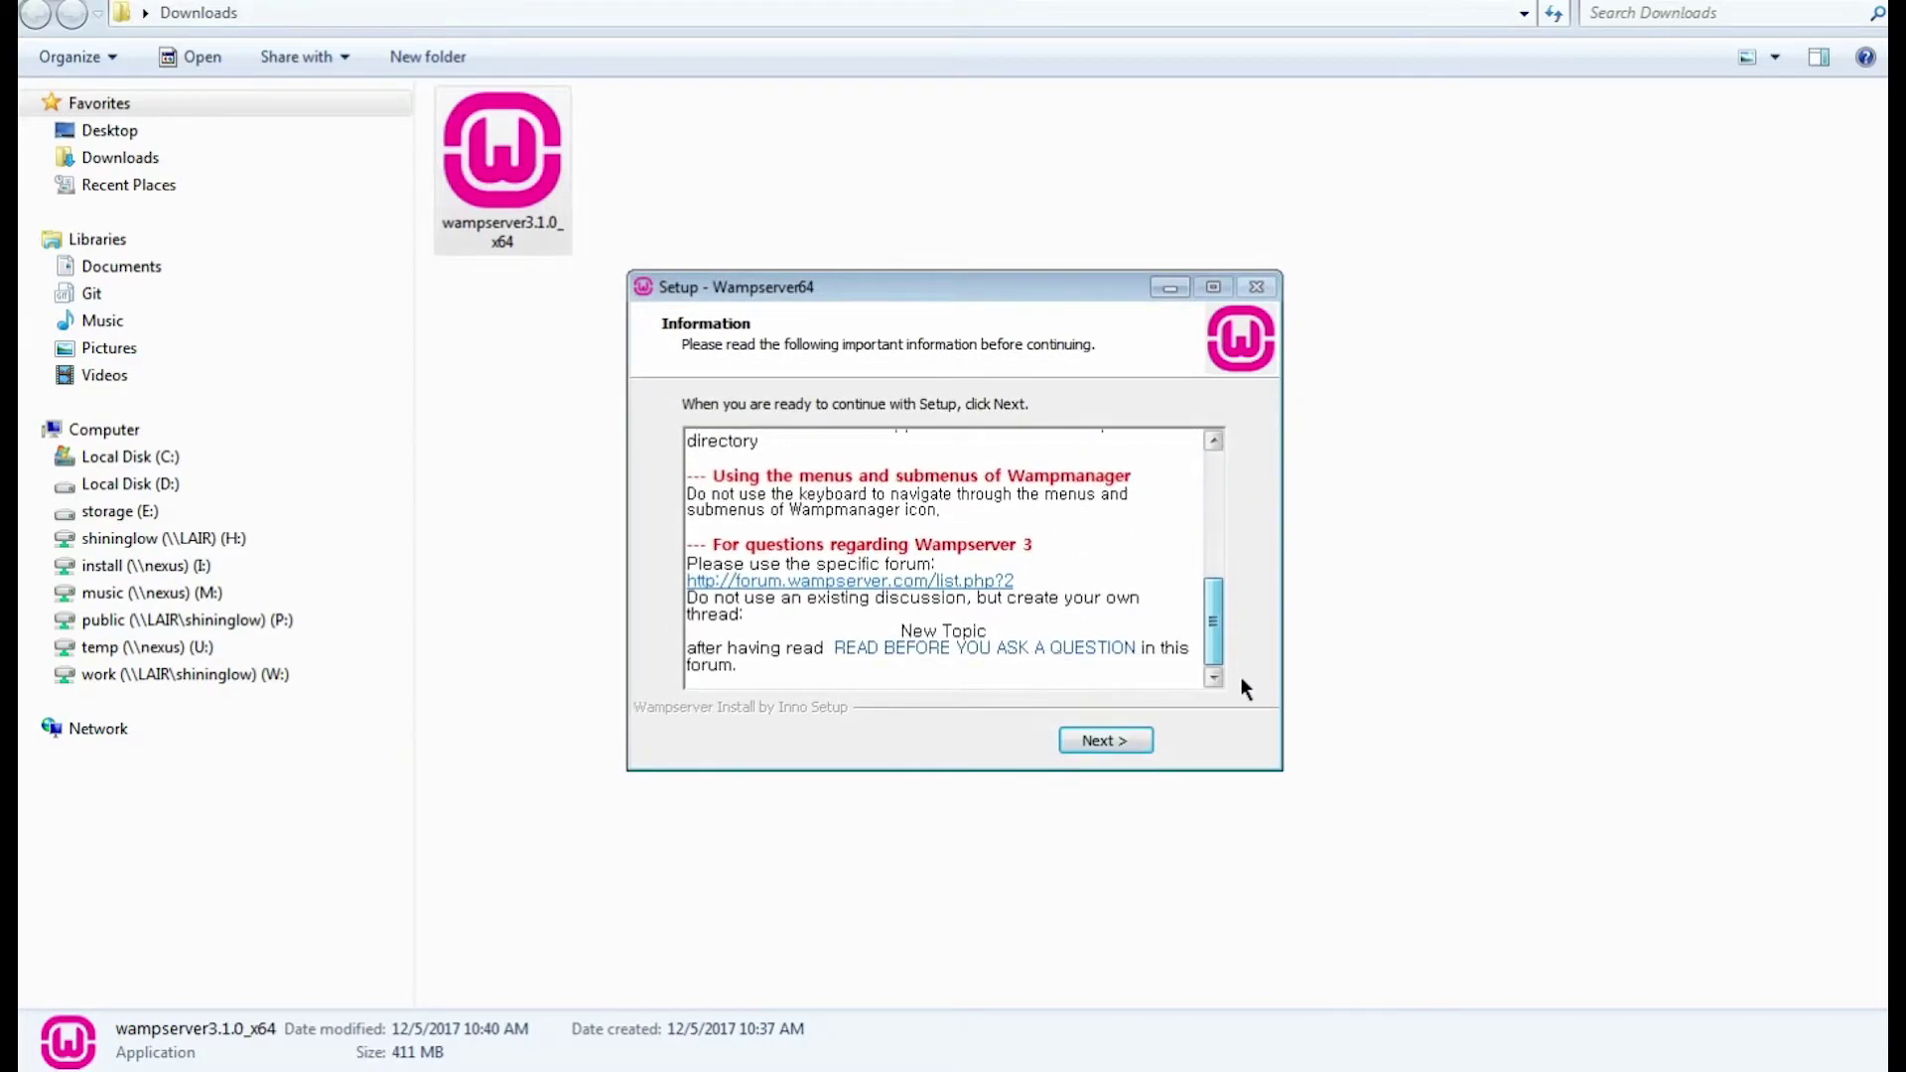
click(1089, 745)
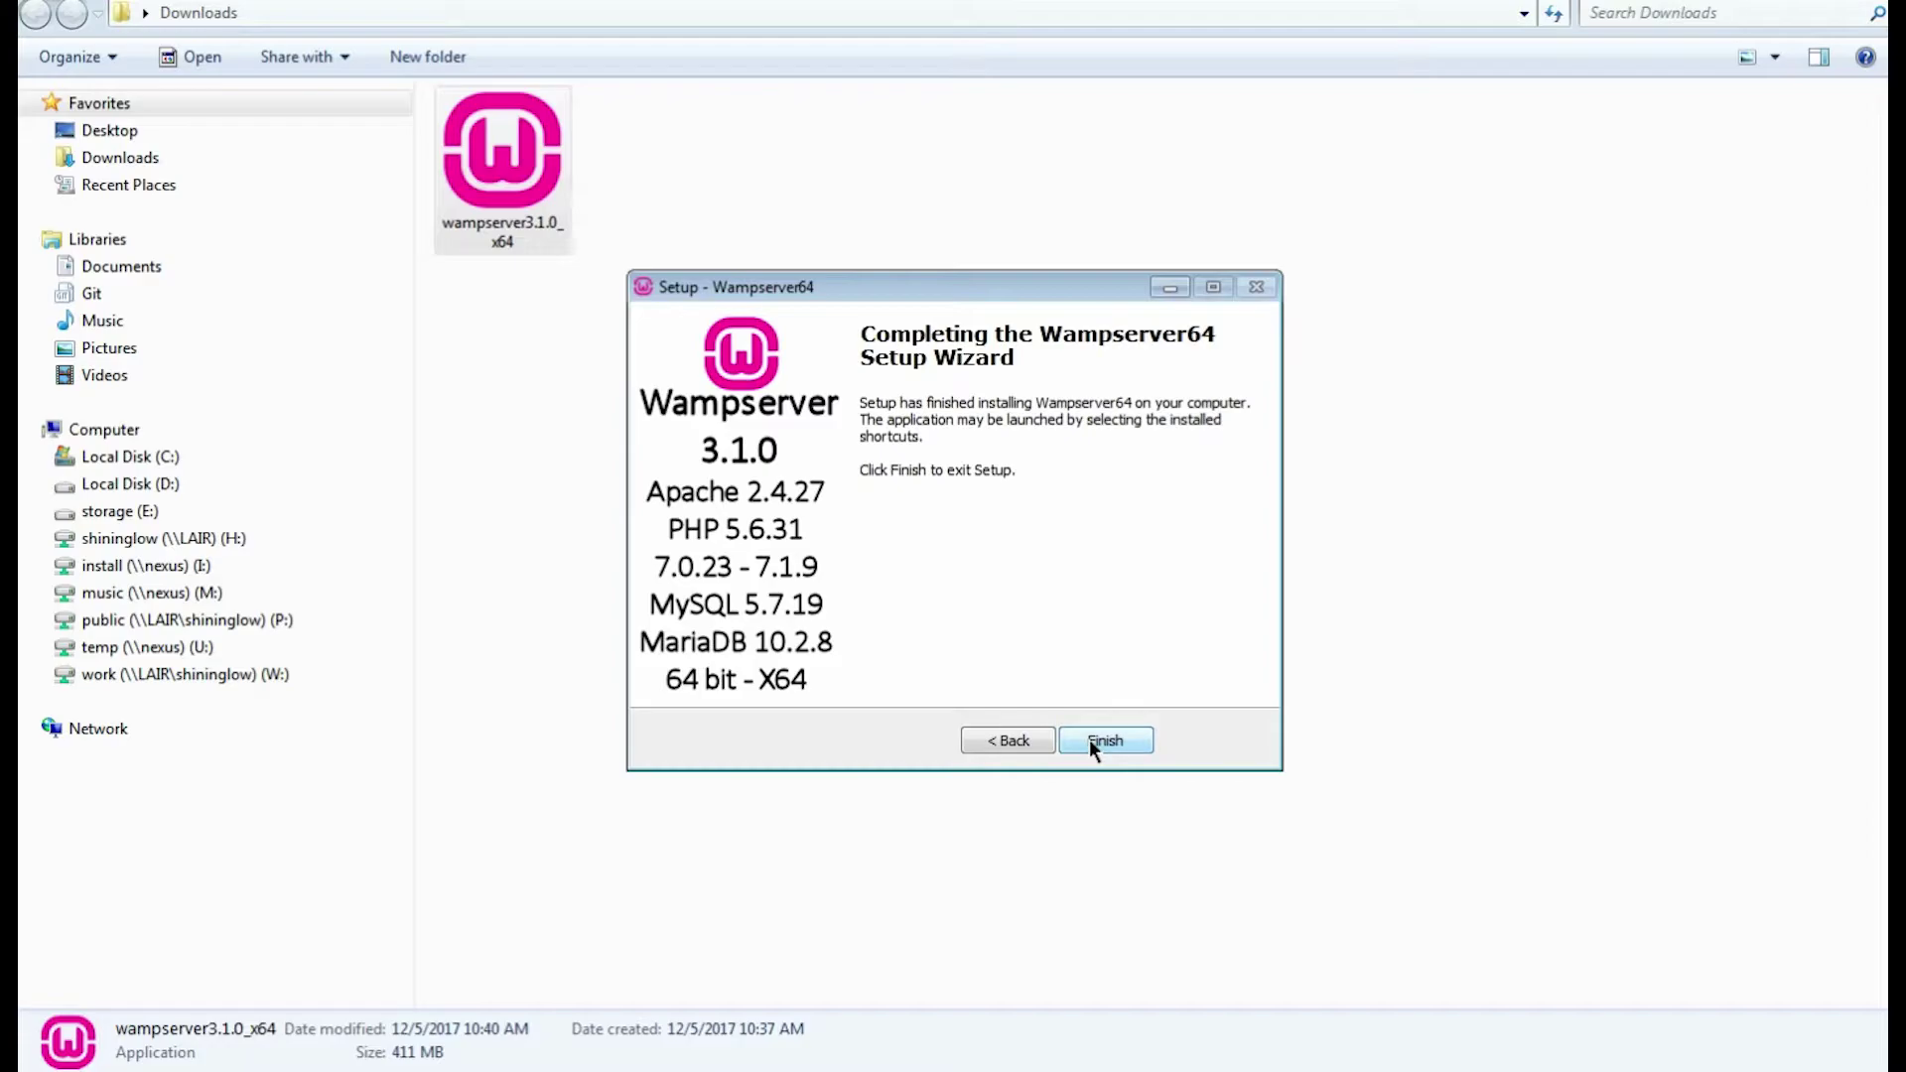
click(1090, 744)
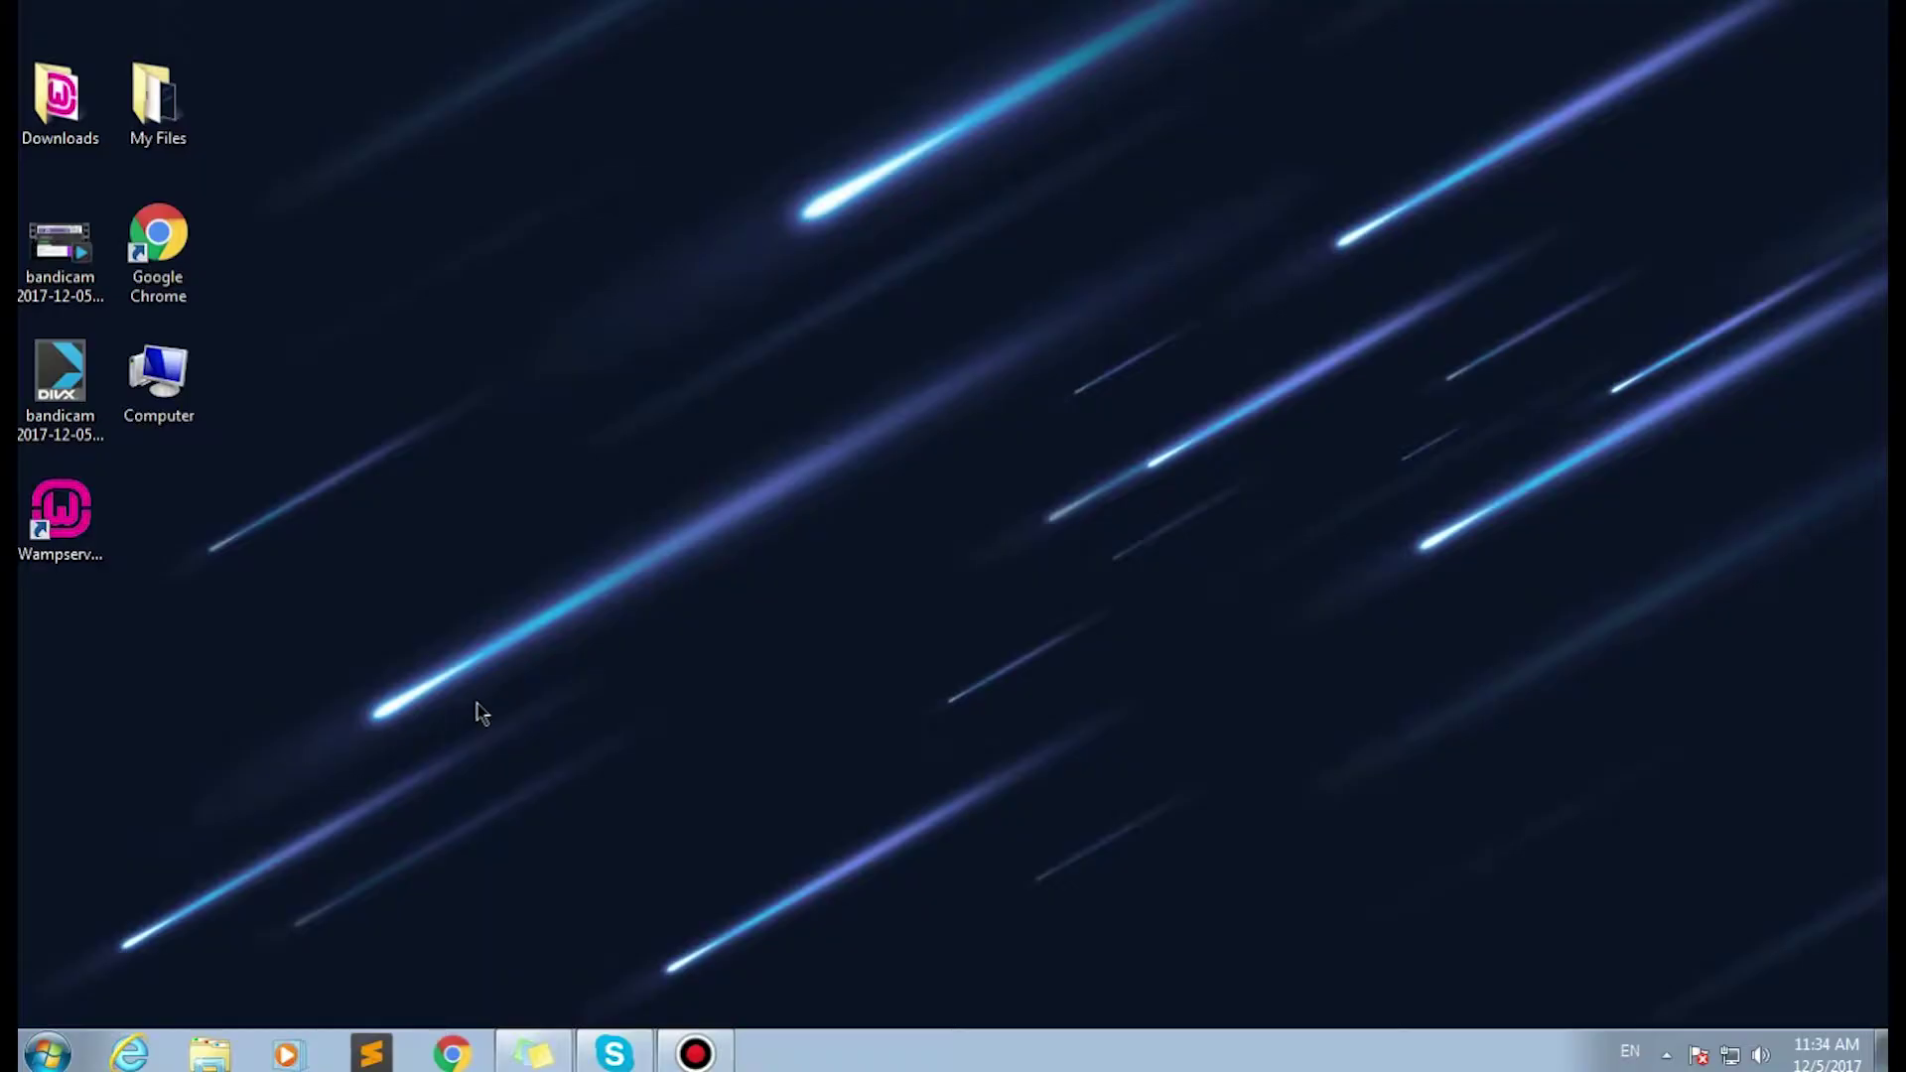
Start WampServer from the desktop icon and launch phpMyAdmin from its tray menu.
double_click(59, 512)
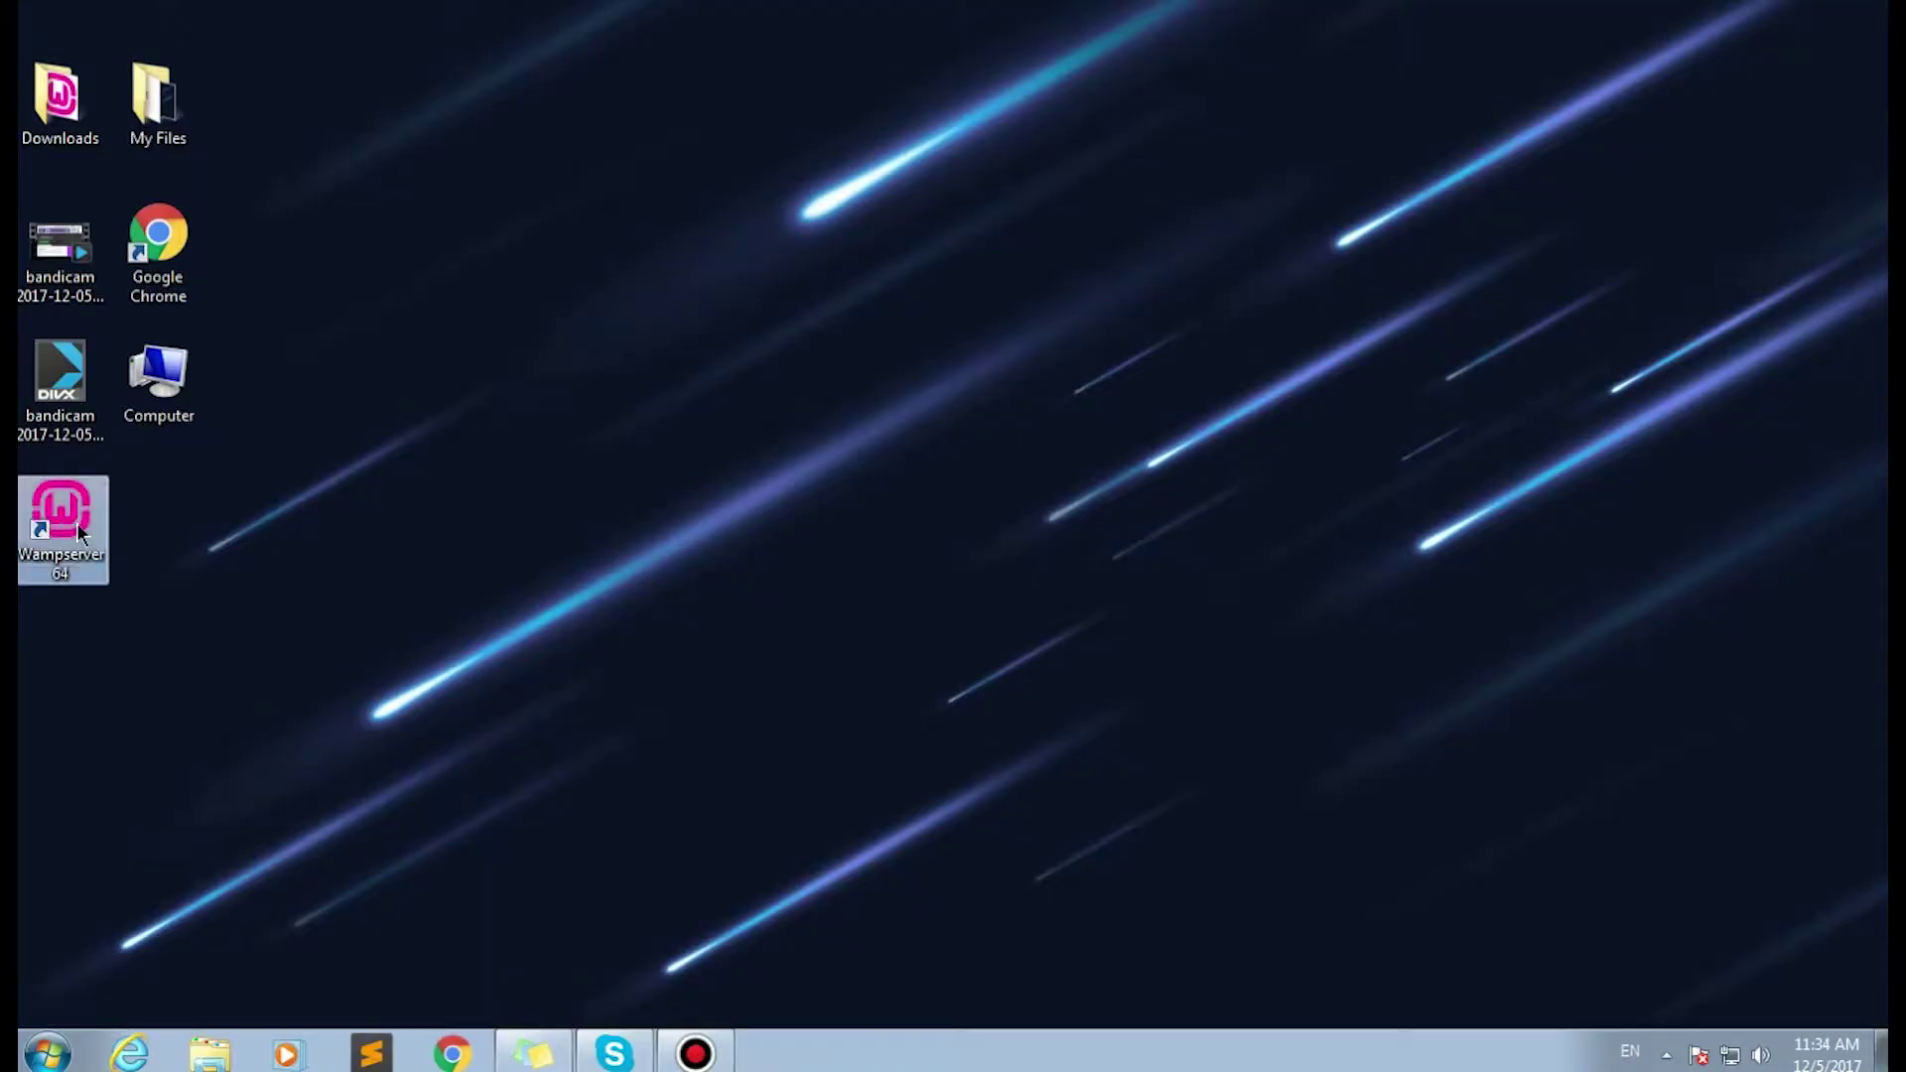
click(1668, 1050)
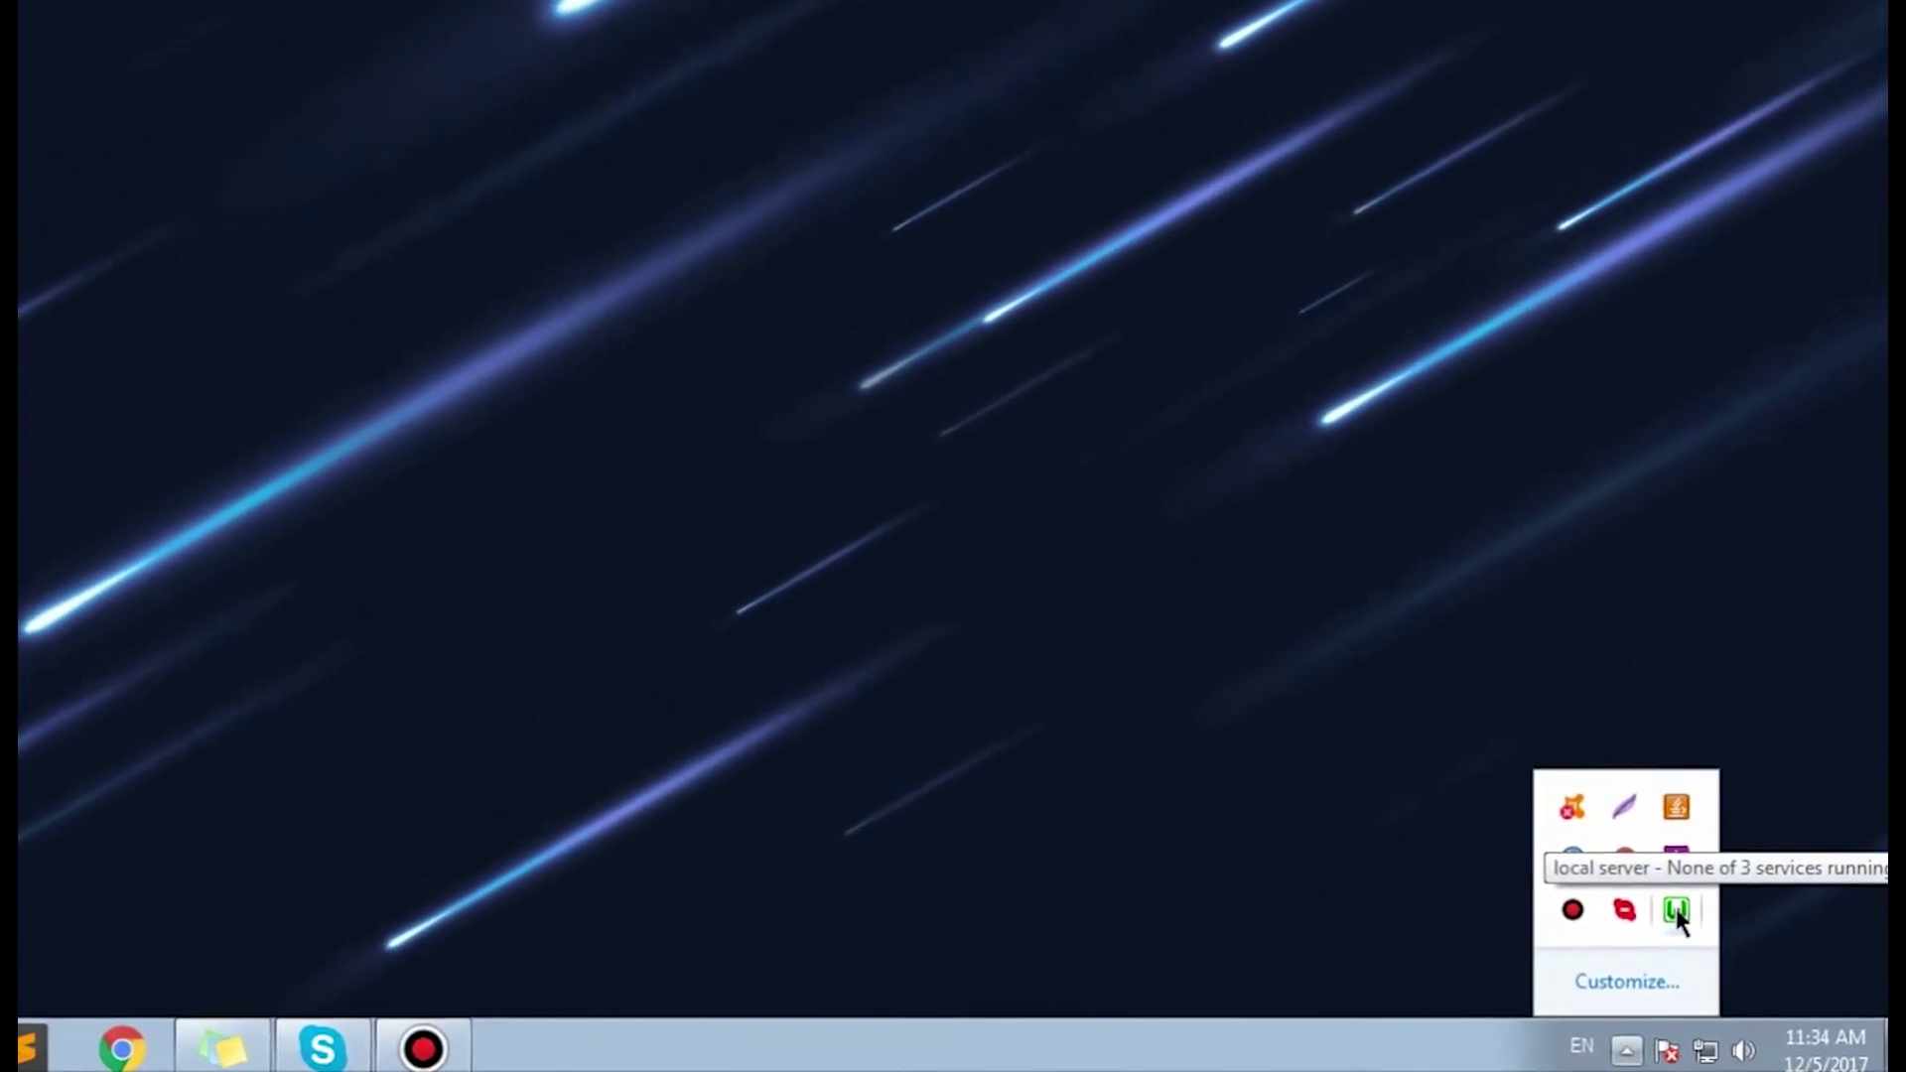
click(1676, 911)
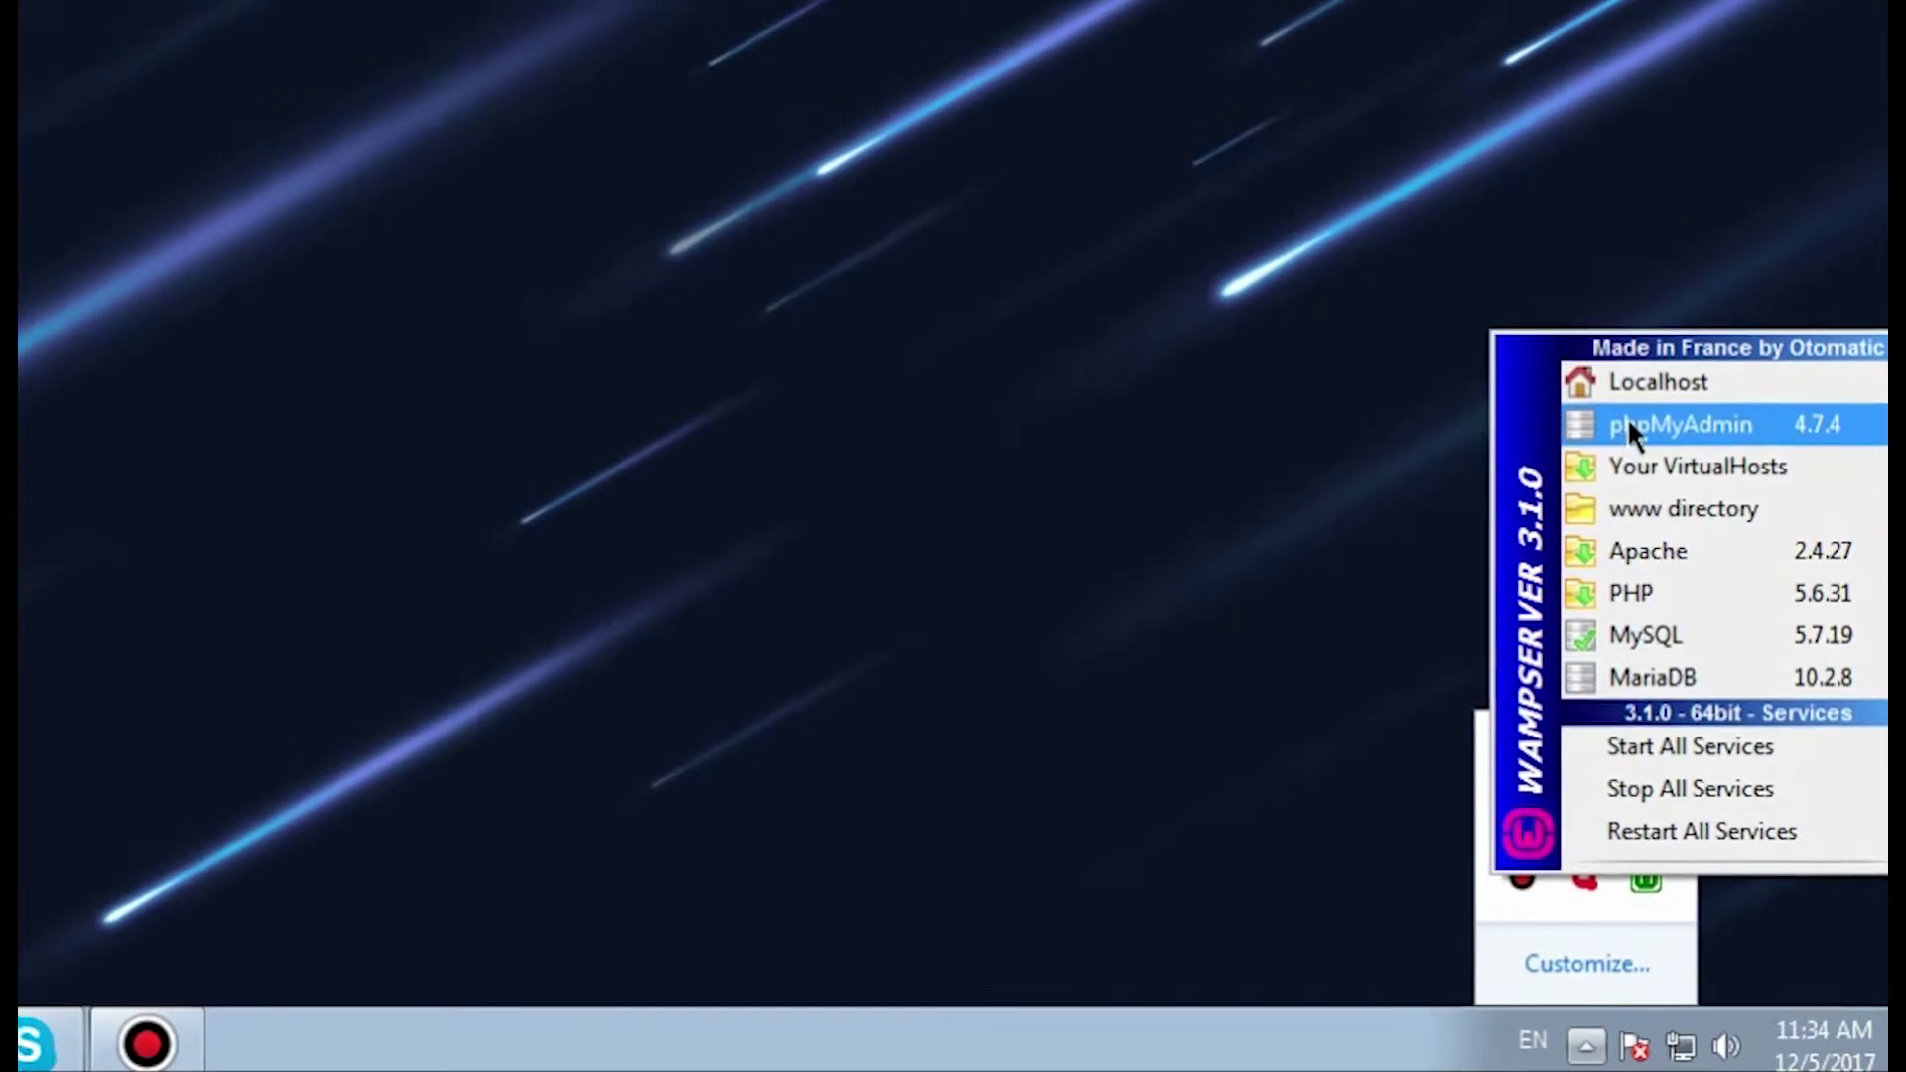
click(1628, 424)
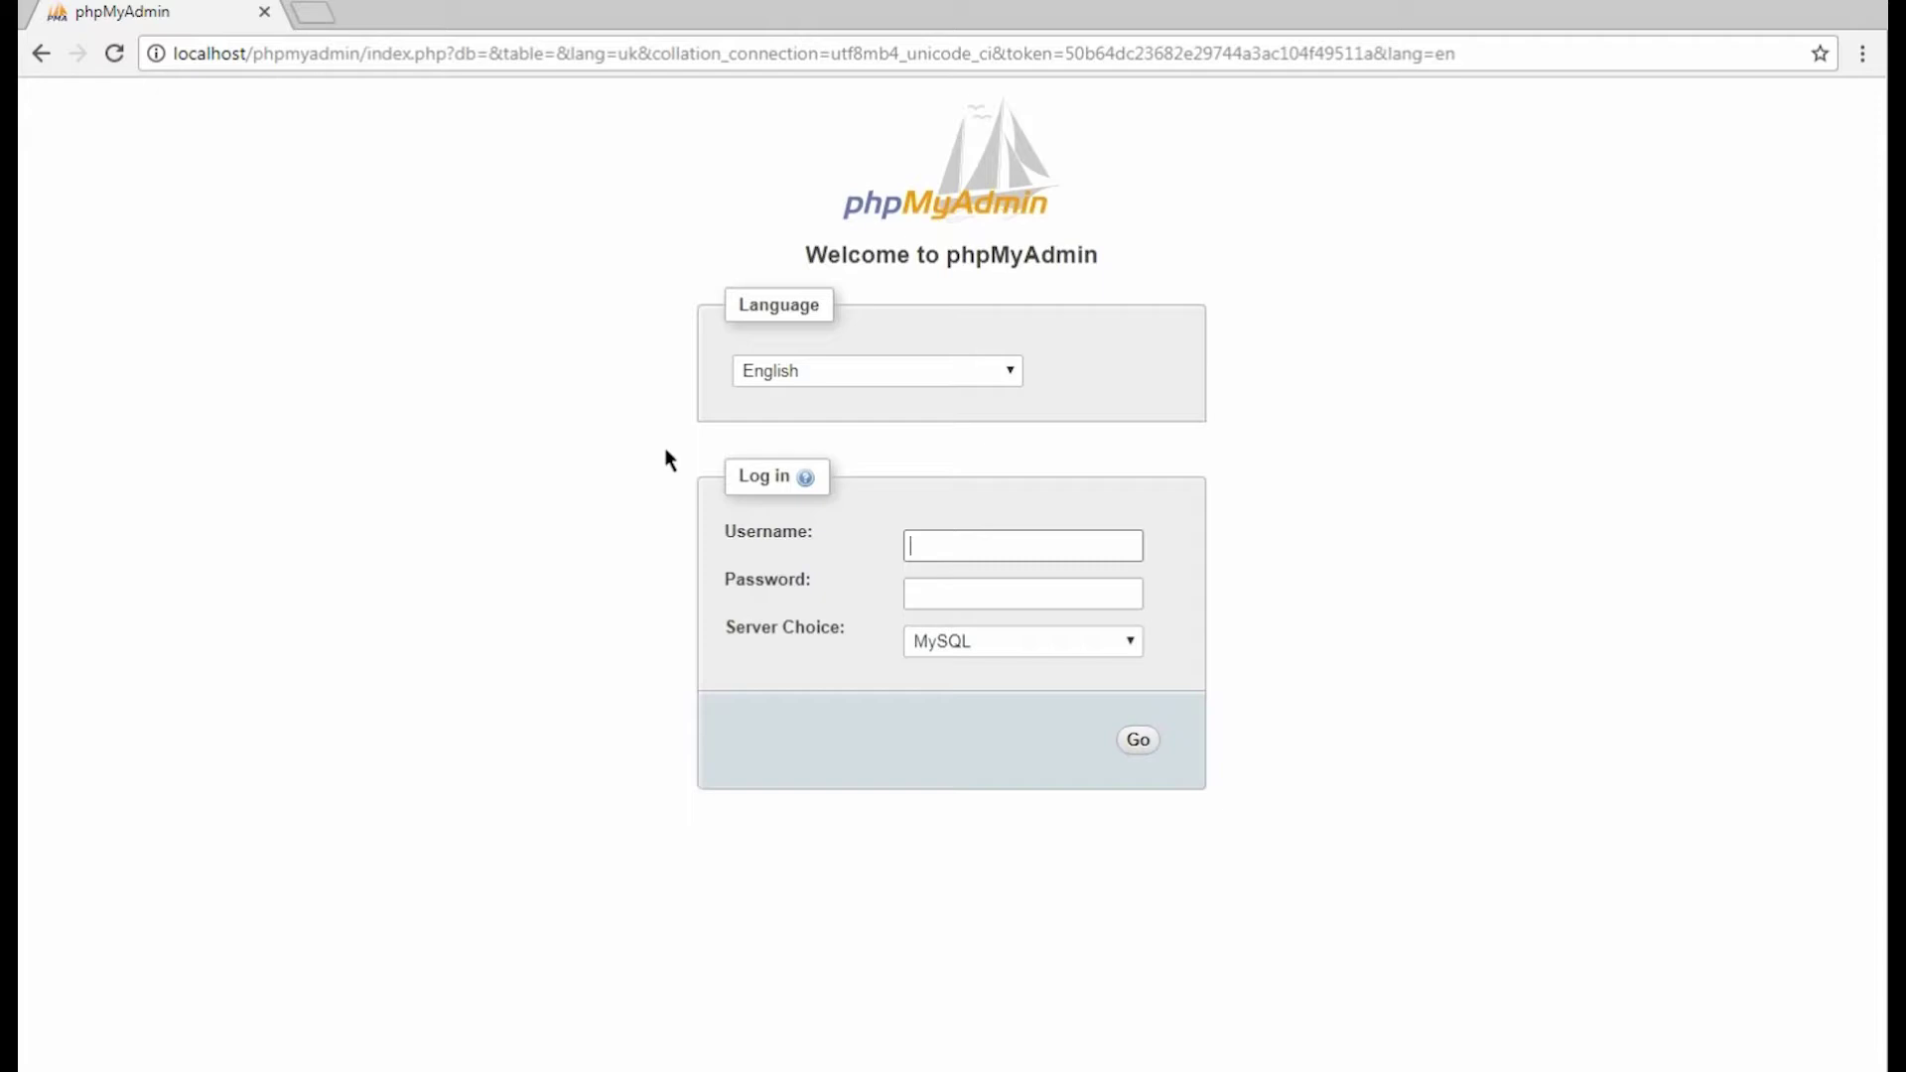
Log in to phpMyAdmin in English as root with no password.
click(832, 373)
click(831, 373)
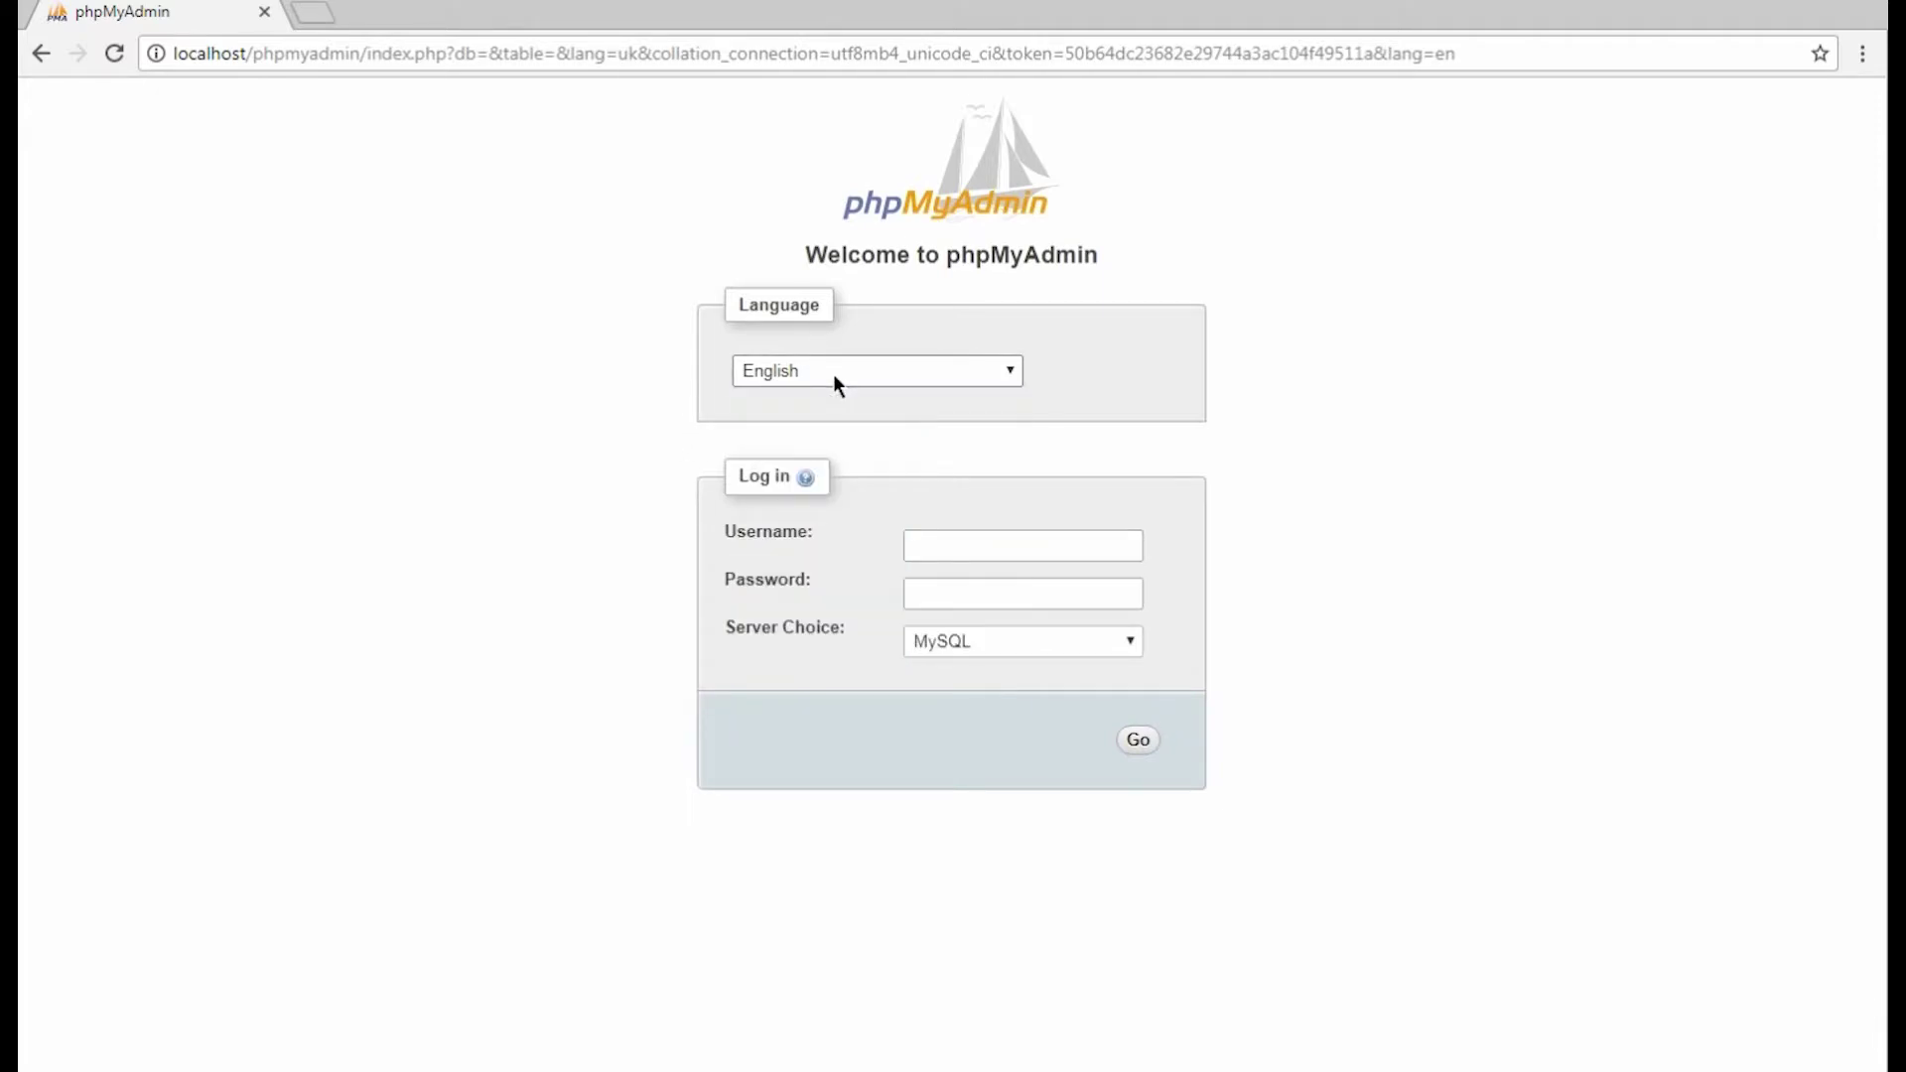
text(root)
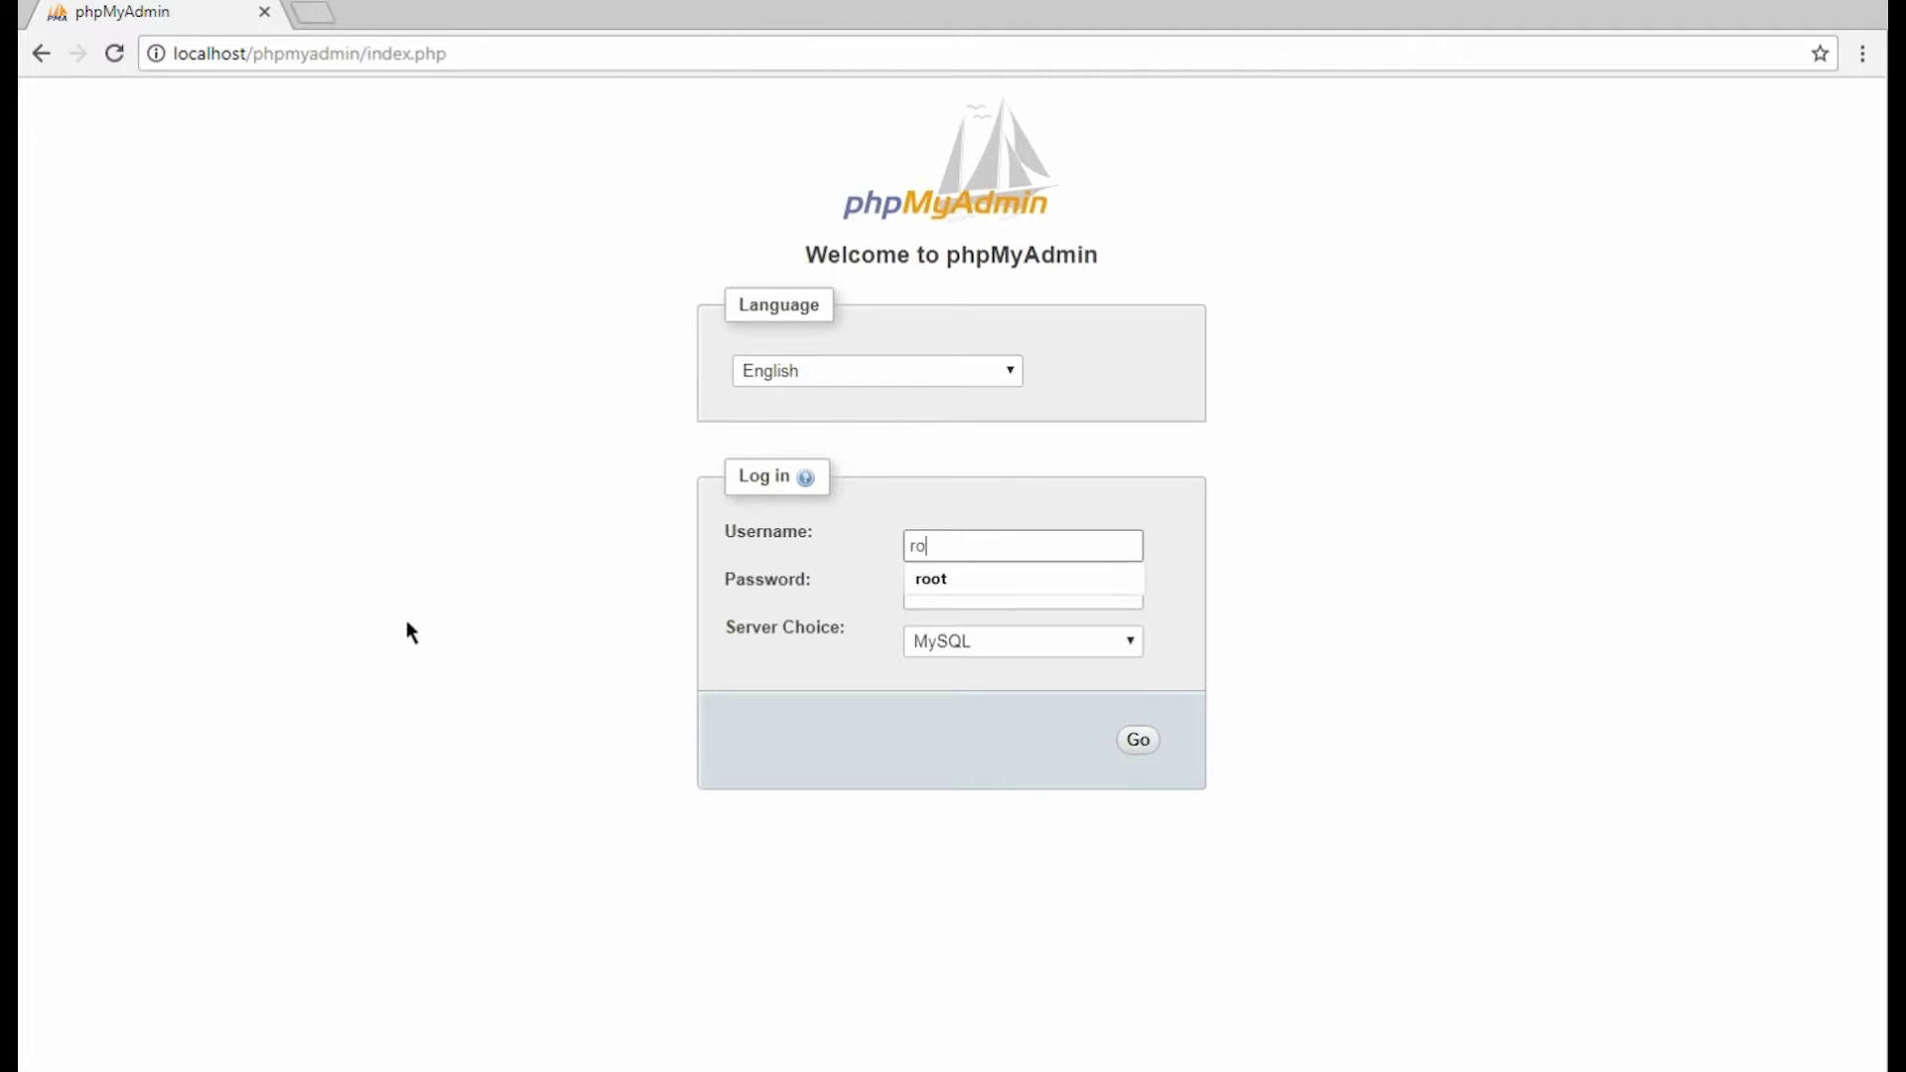
click(1056, 585)
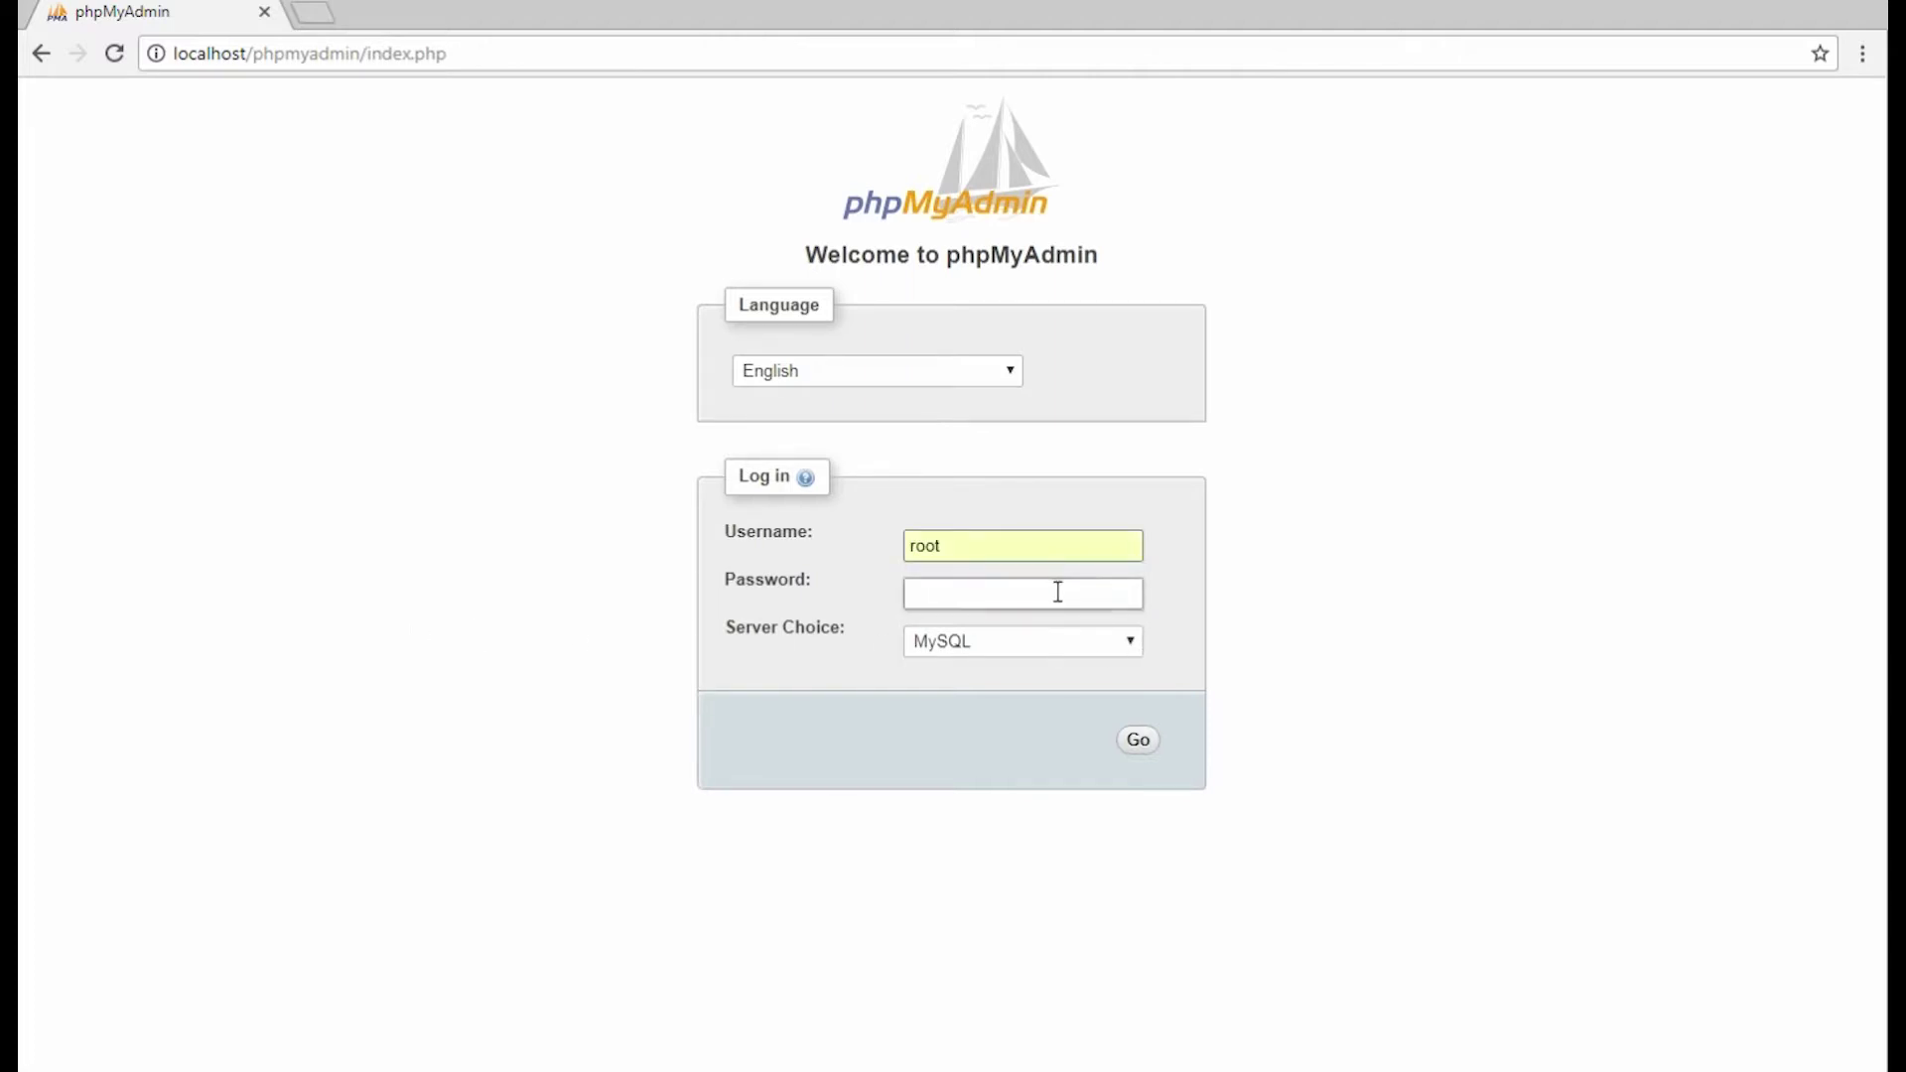
click(1138, 742)
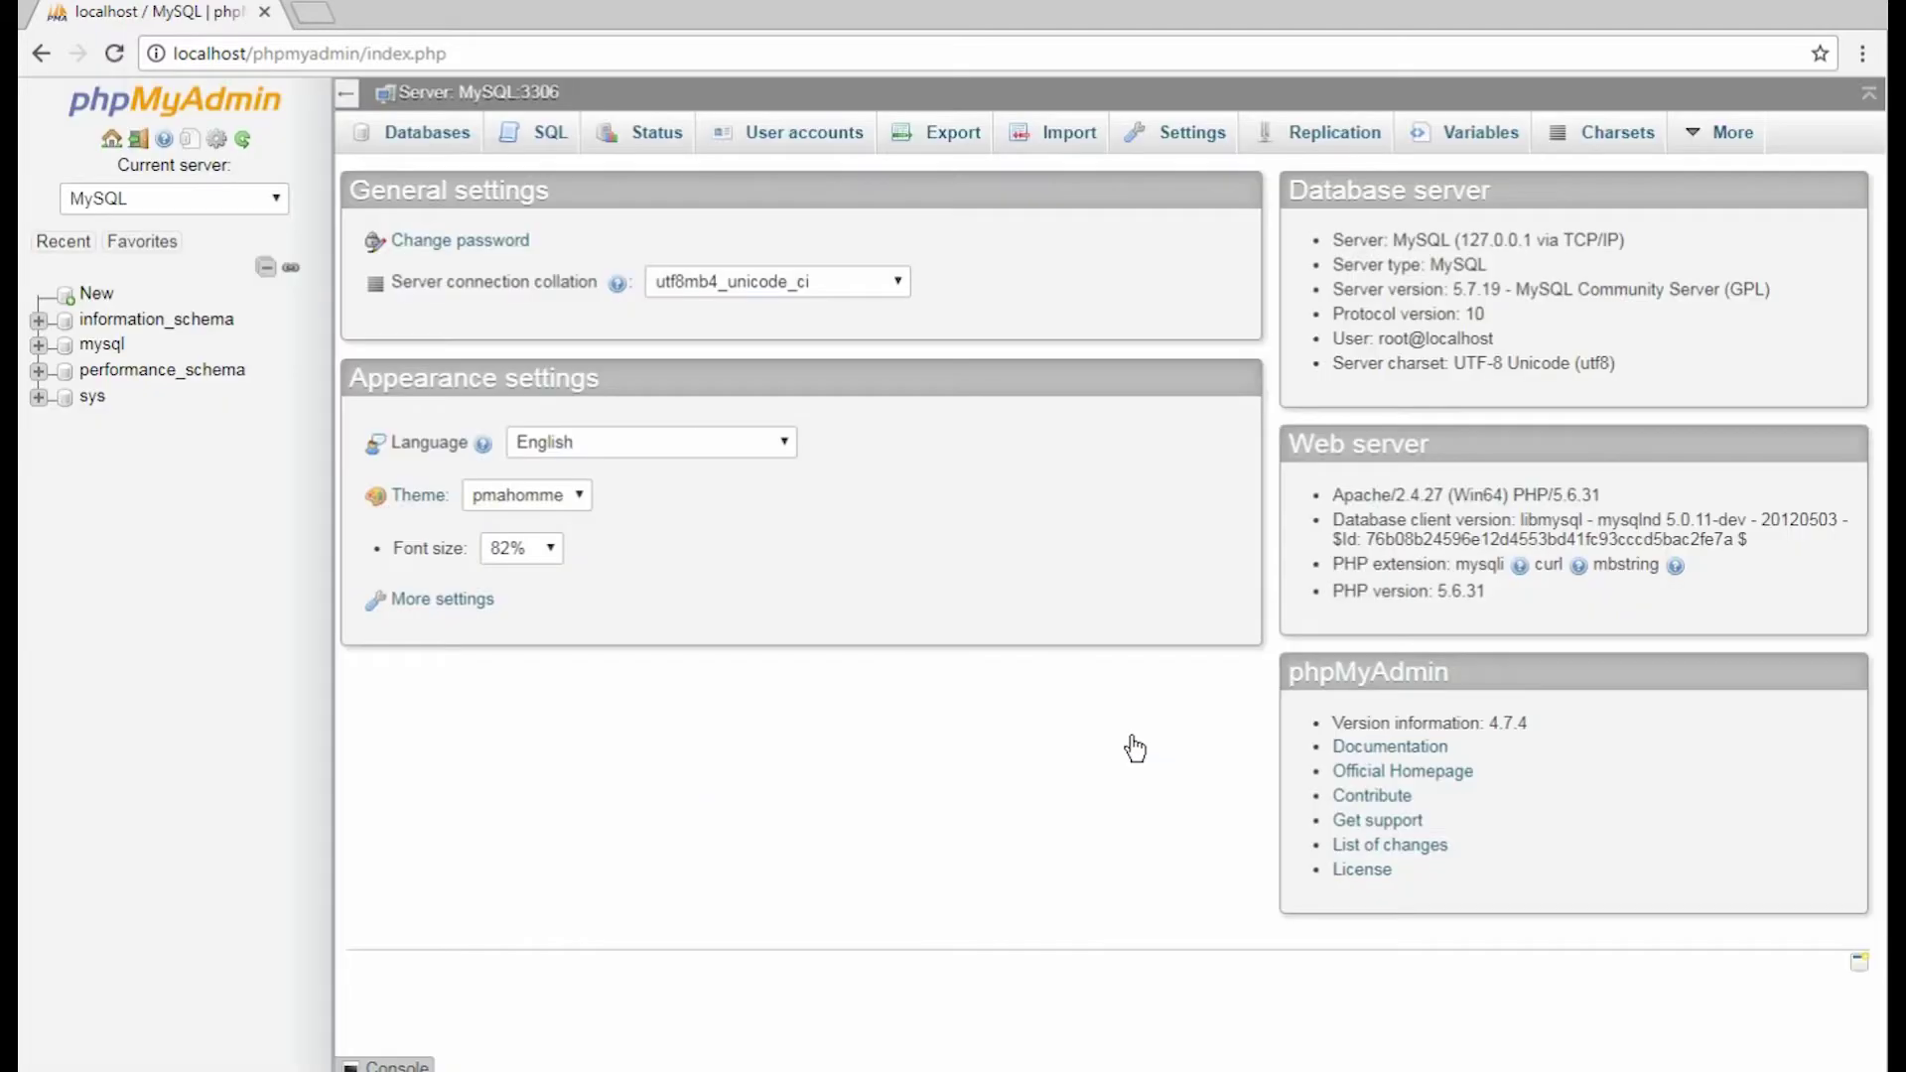
Create a new empty database named wordpress.
click(95, 295)
click(398, 320)
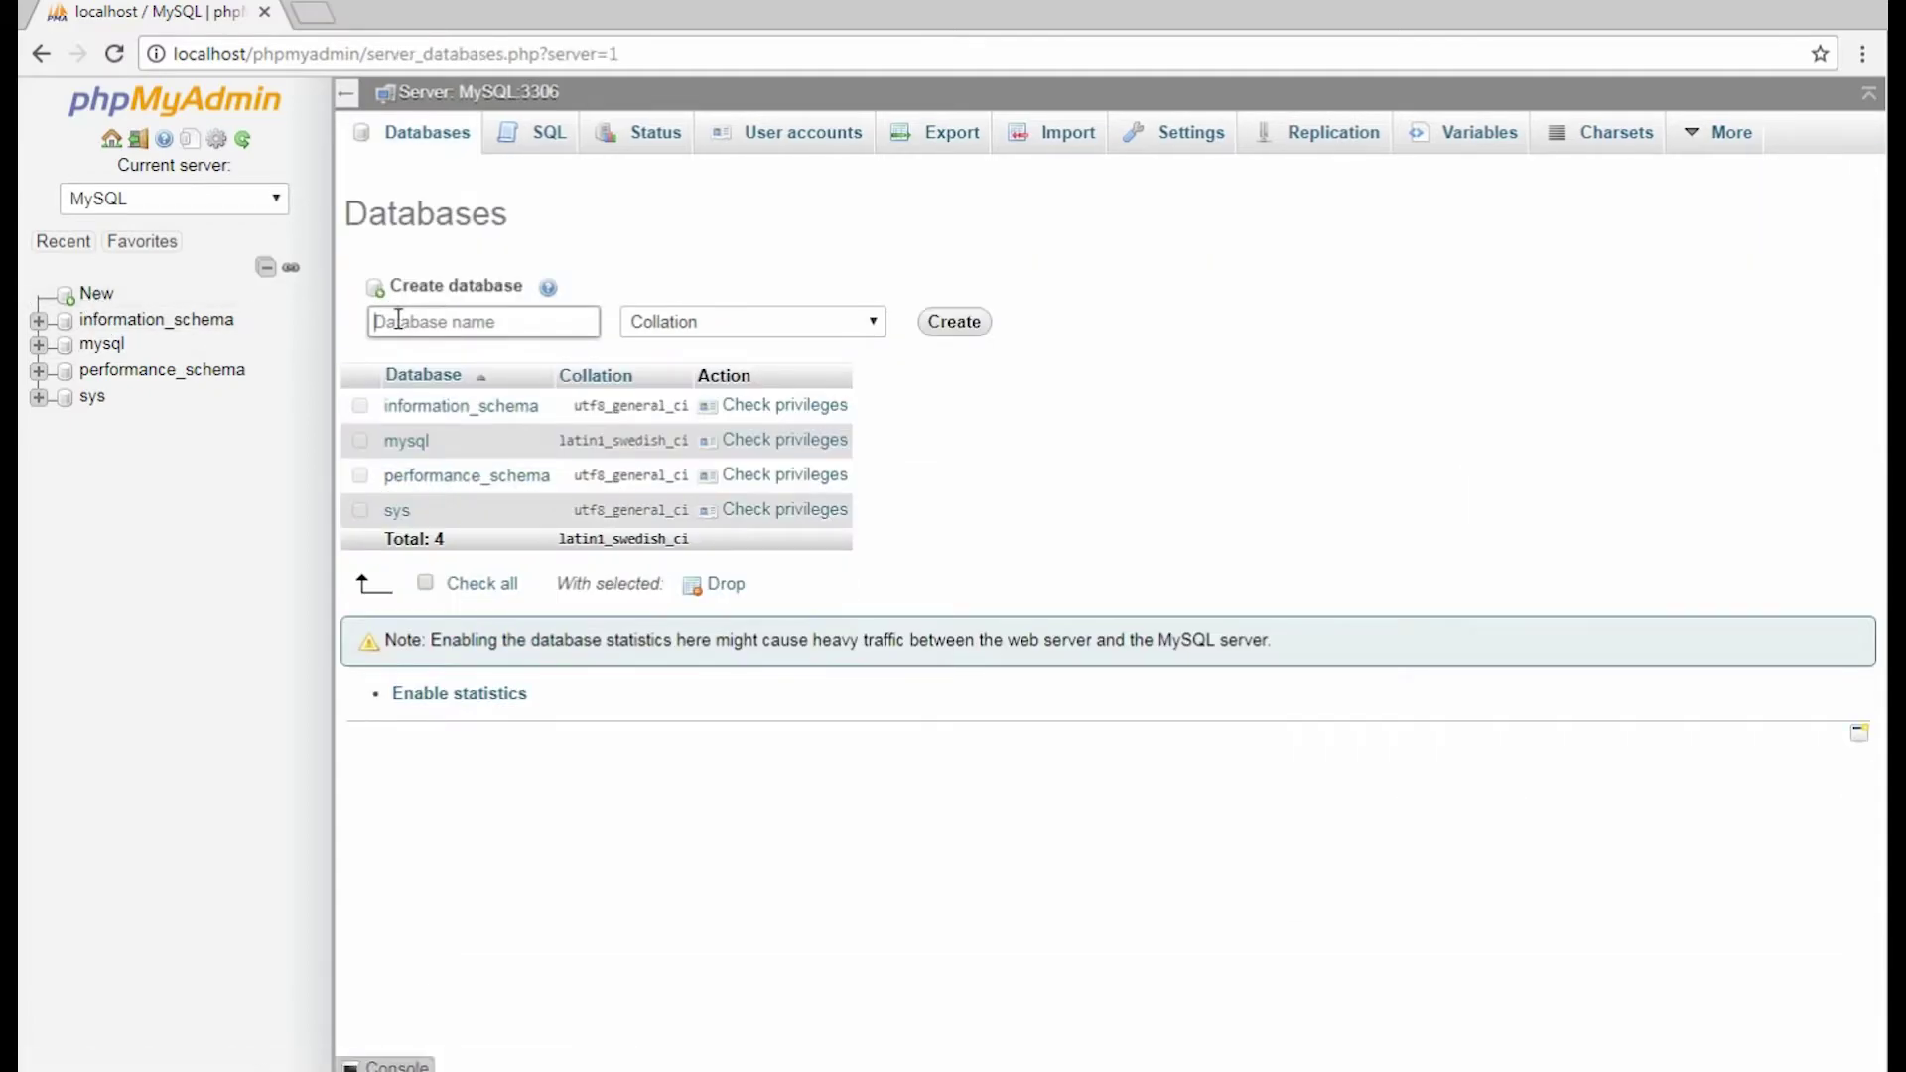
text(wordpress)
click(958, 324)
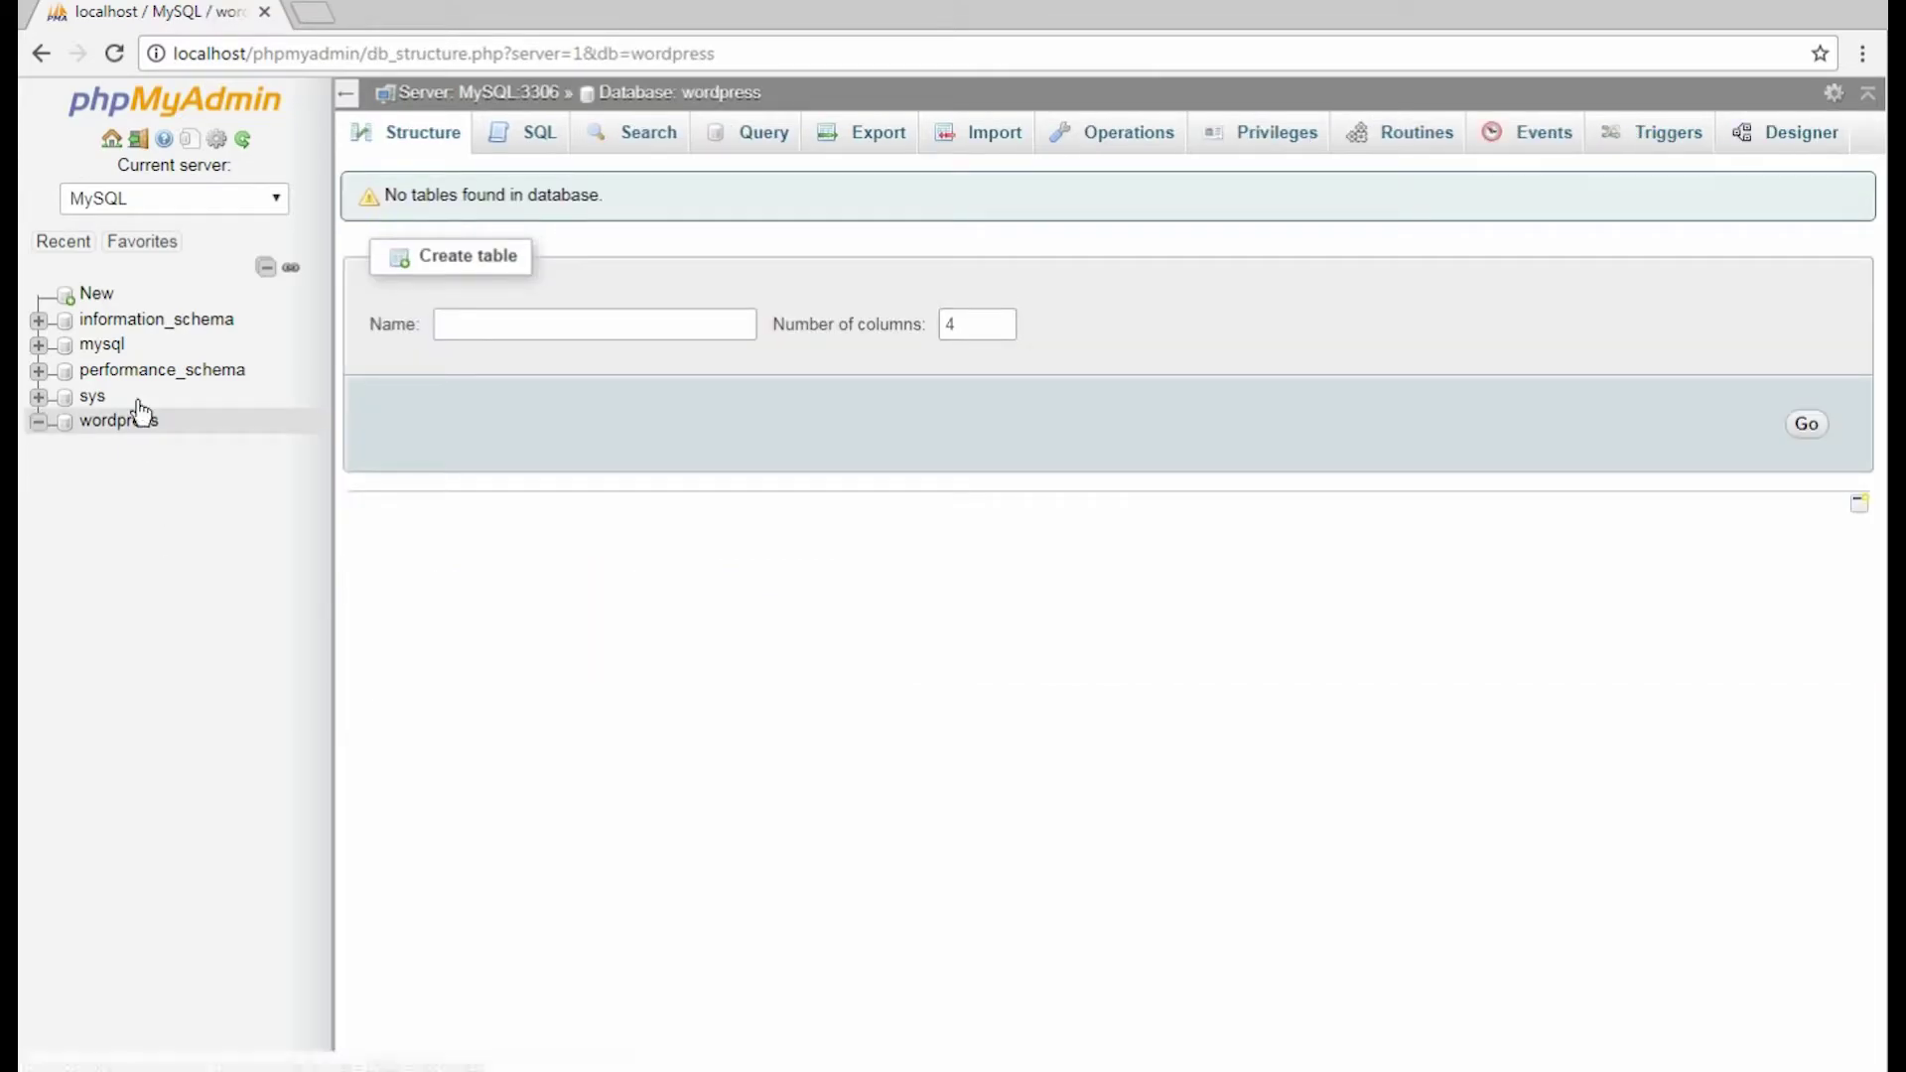
Create a wordpress folder inside wamp64\www and download the WordPress 4.9.1 zip.
click(113, 141)
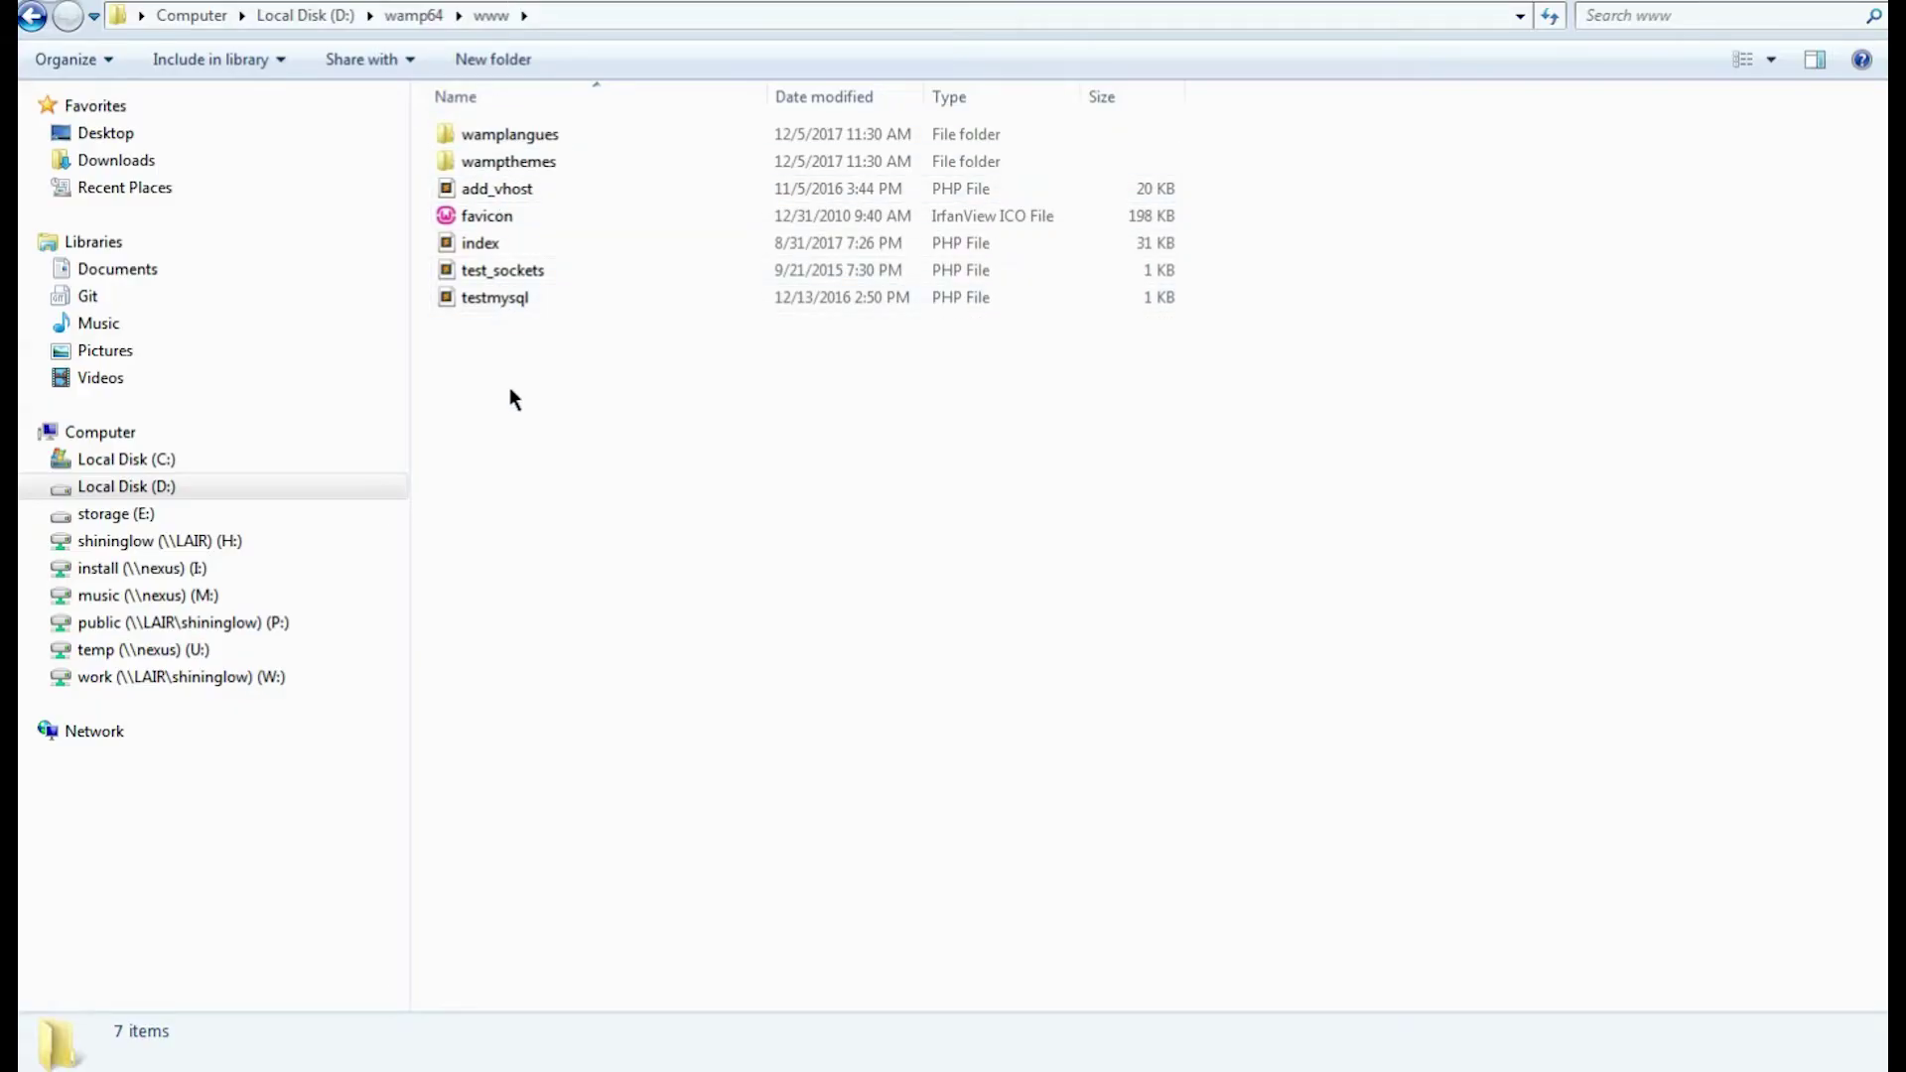
right_click(513, 397)
mouse_move(655, 923)
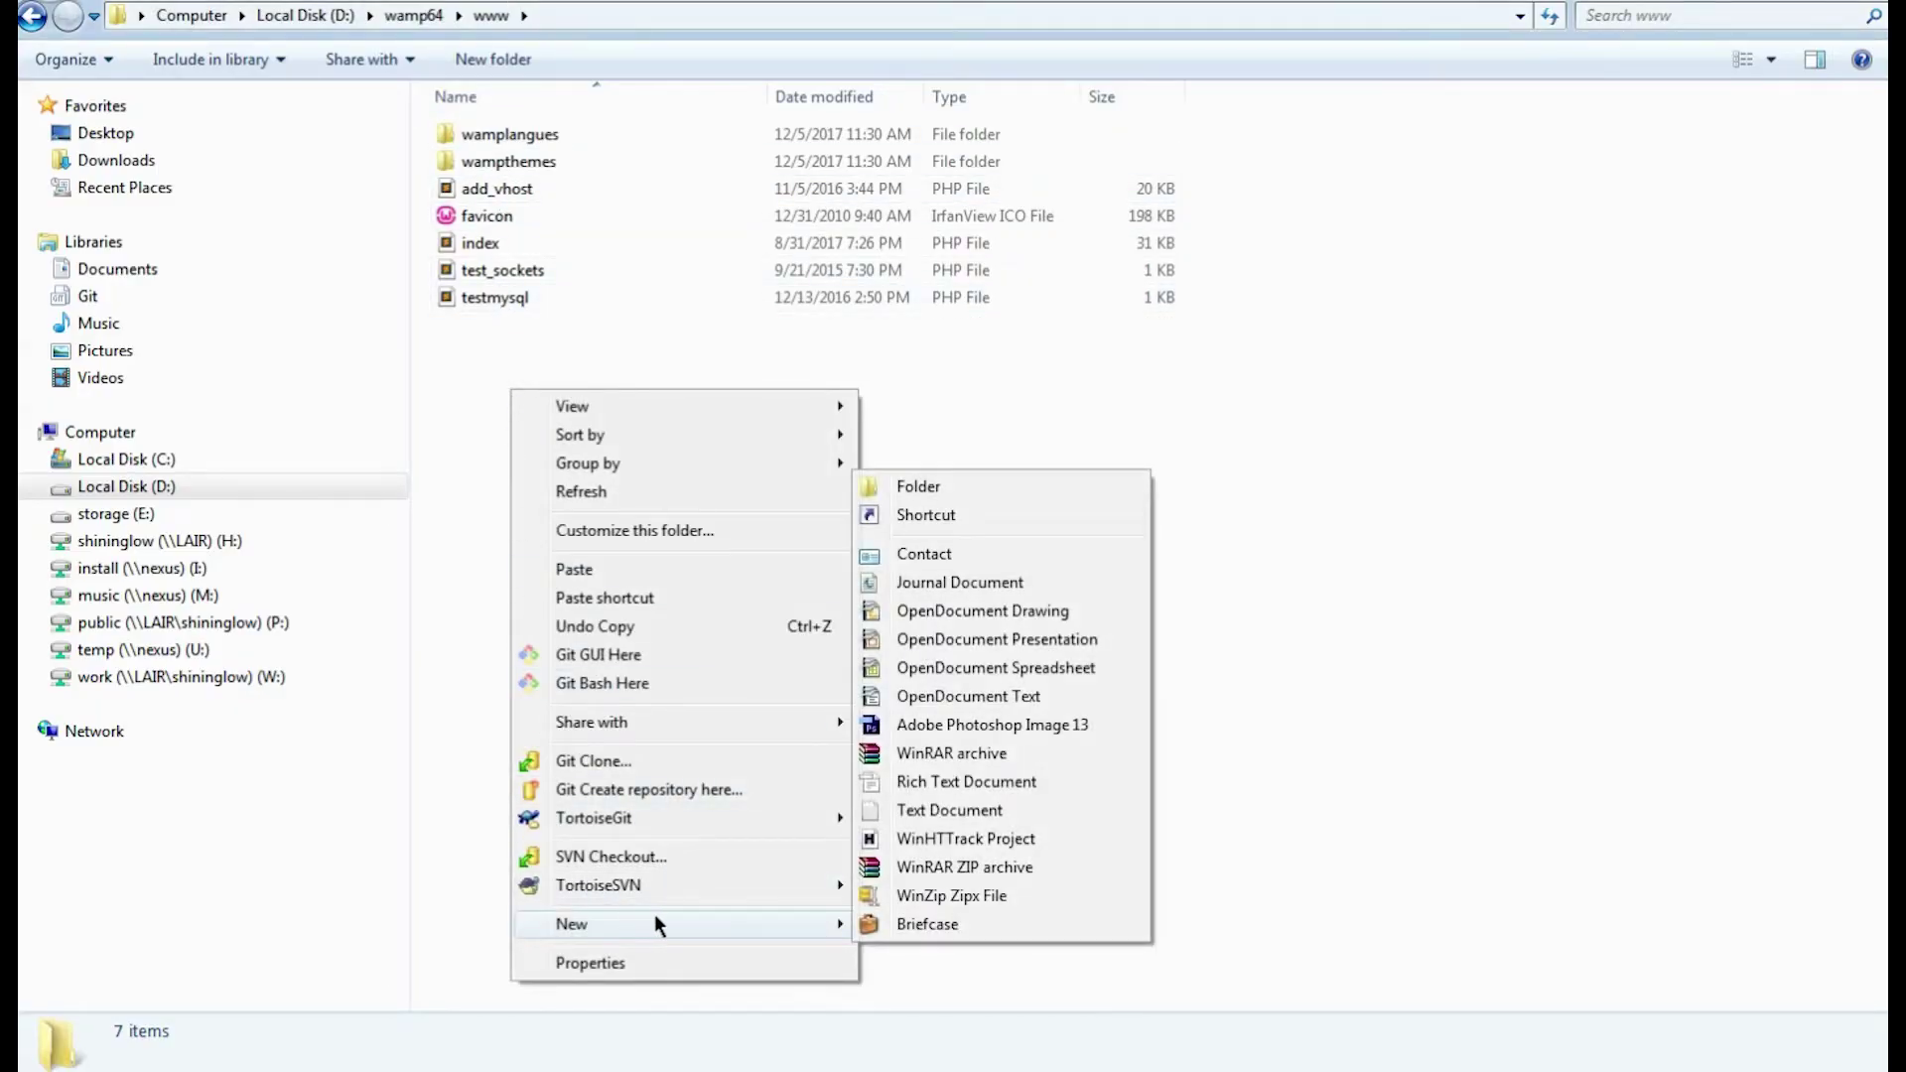
click(925, 488)
text(wordpre)
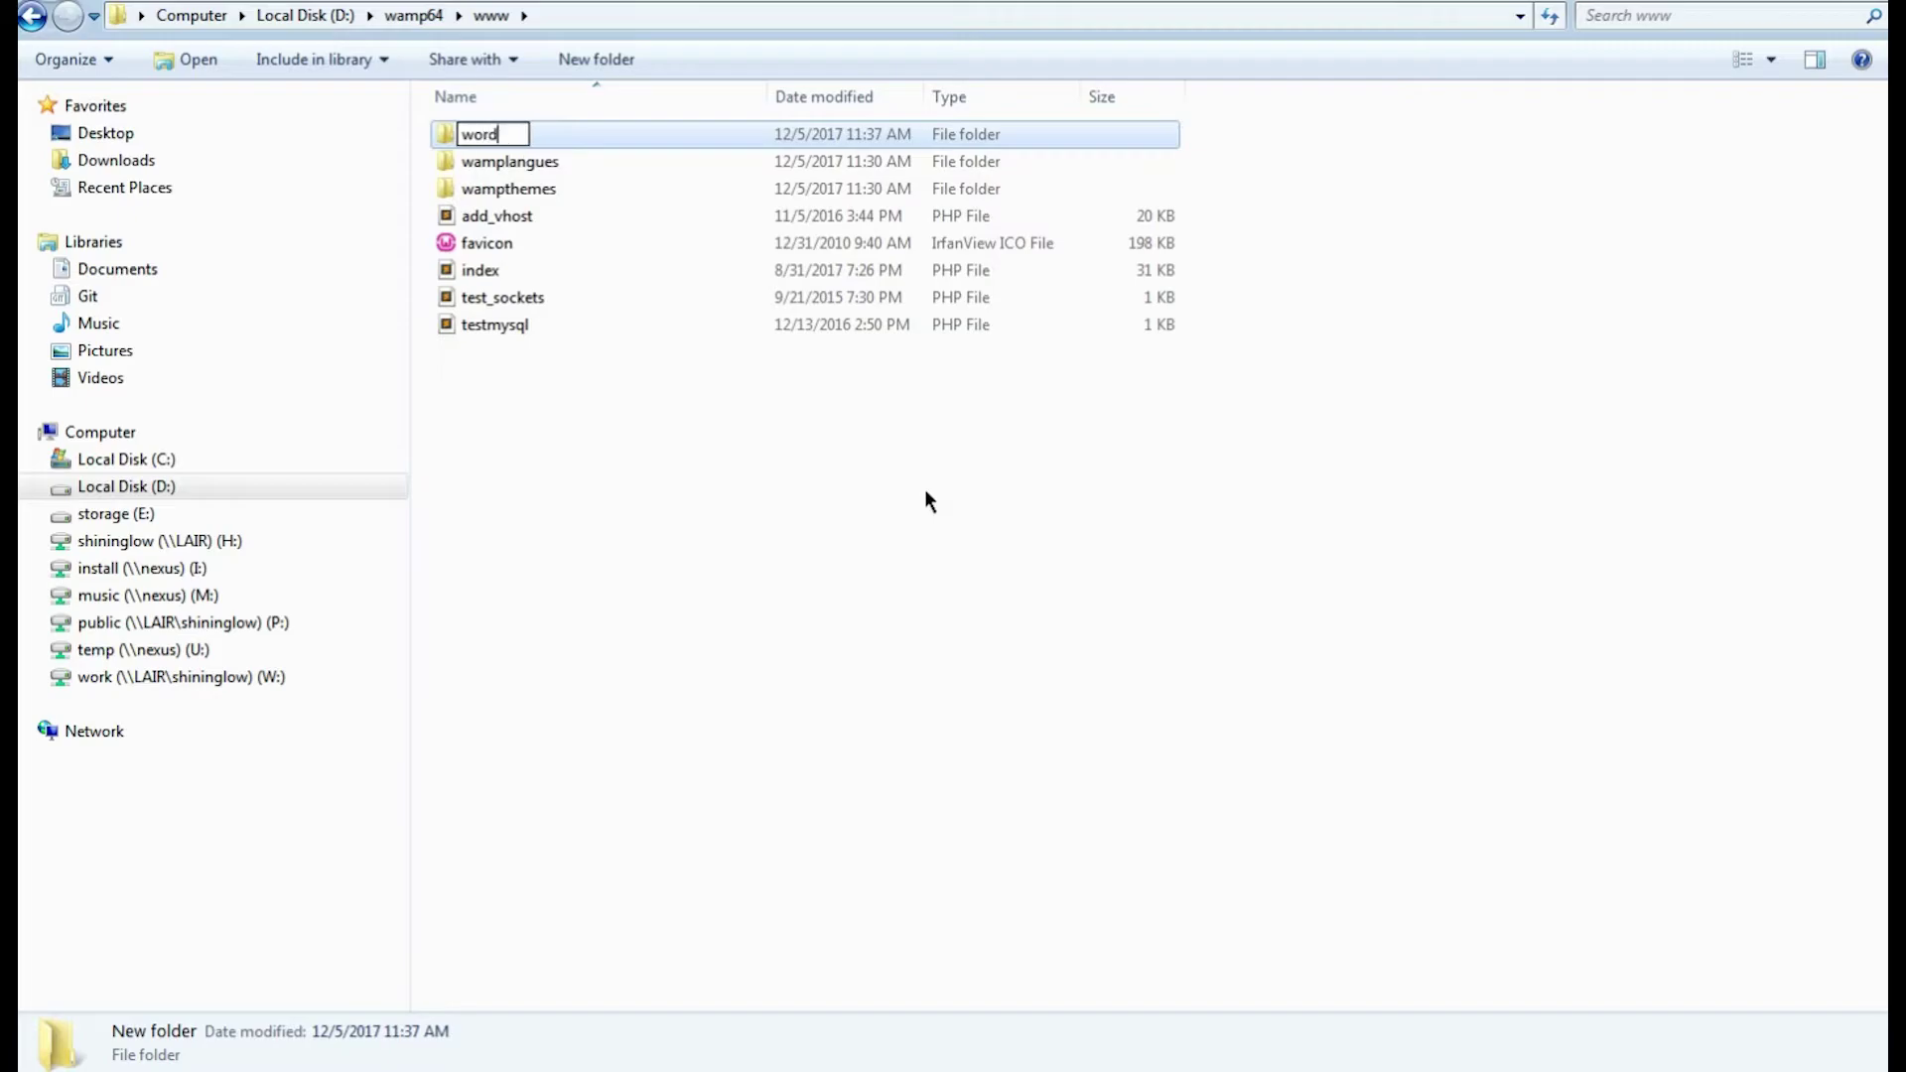
text(ss)
key(Return)
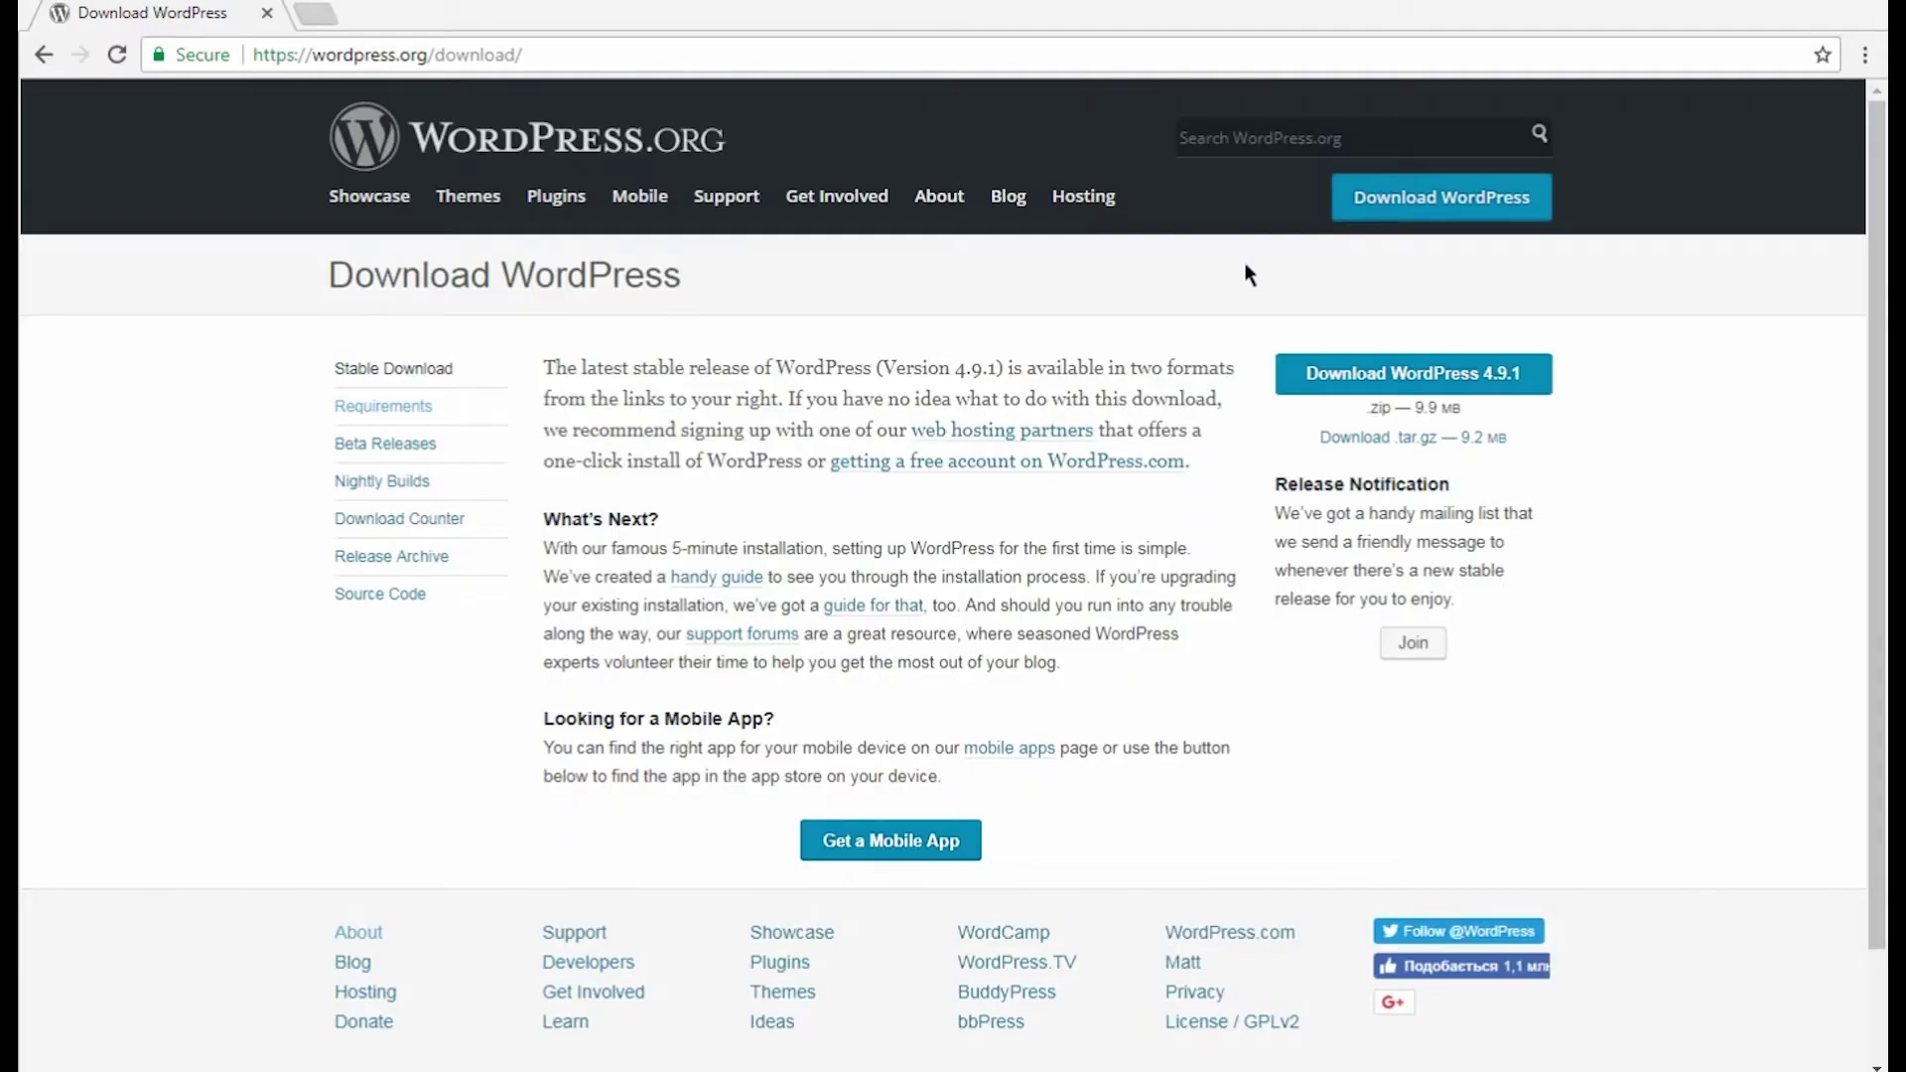
click(1315, 385)
click(1315, 385)
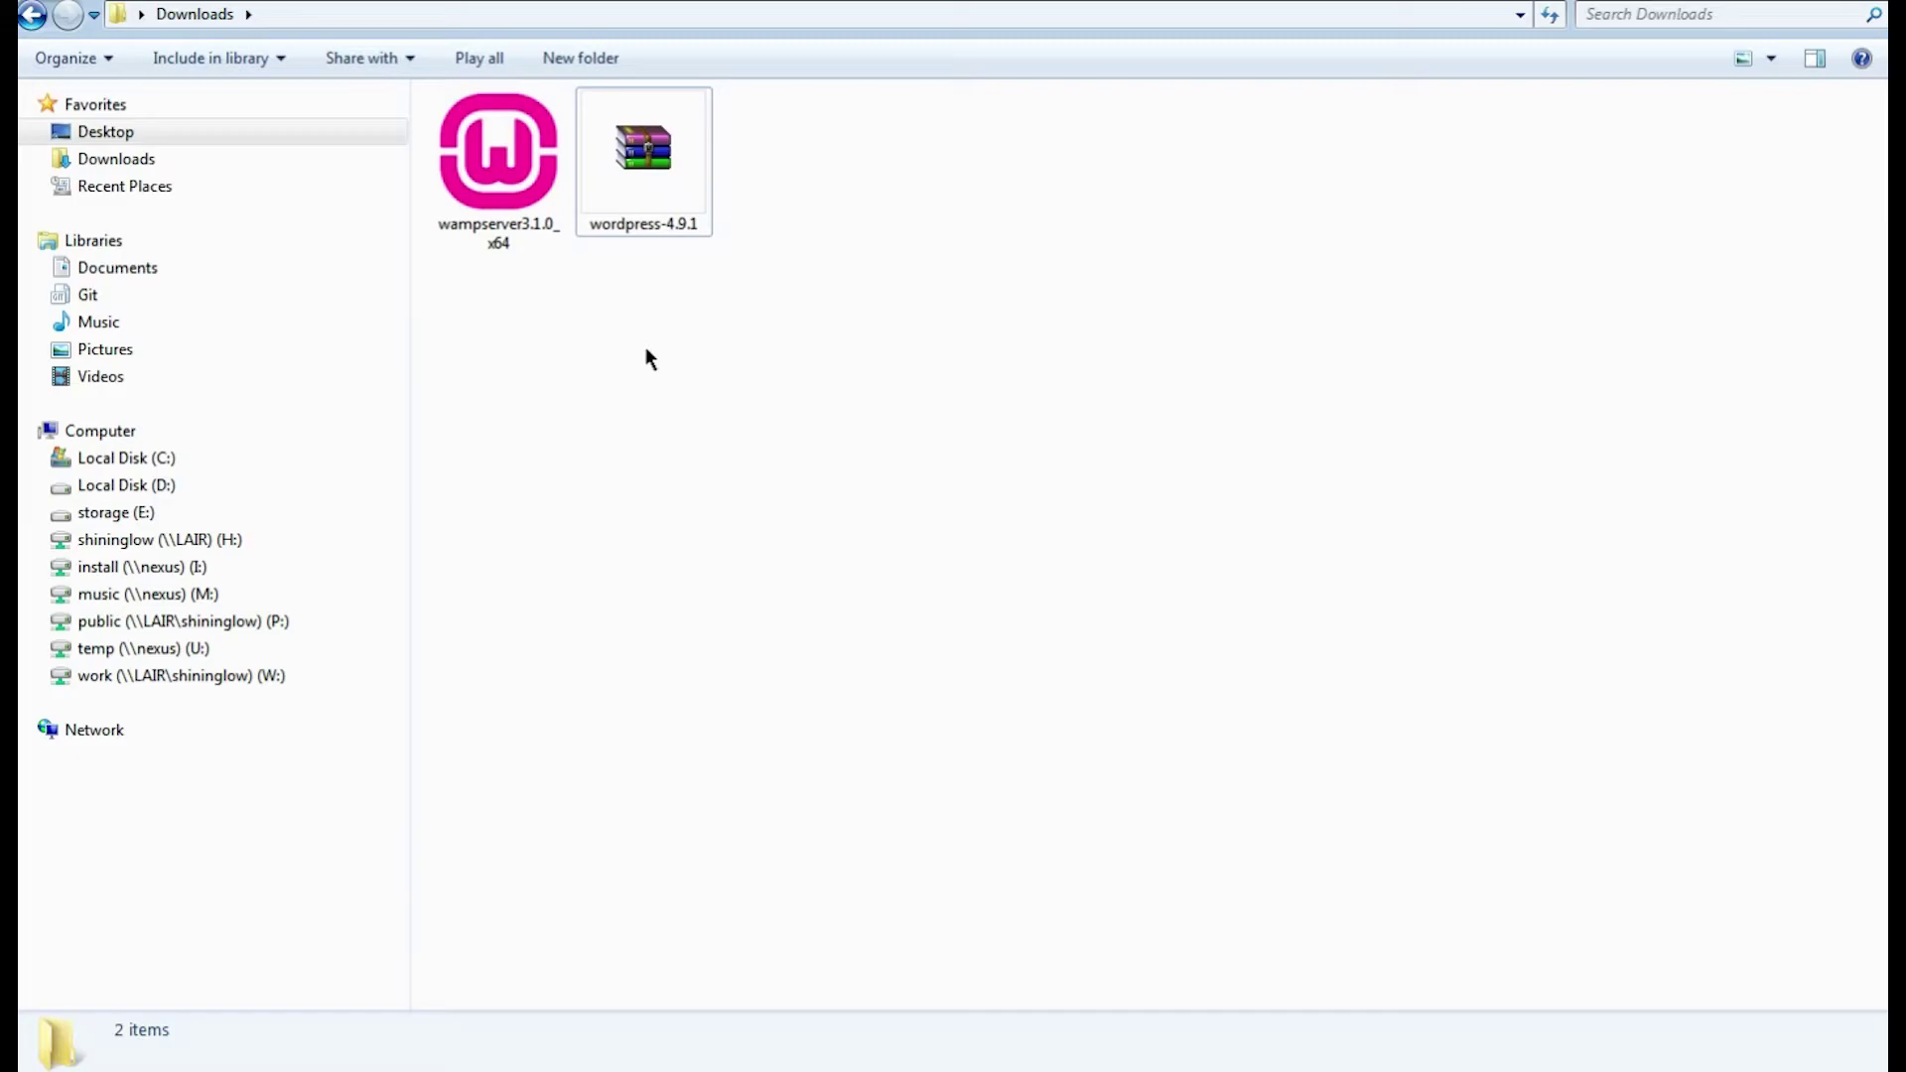
Extract the wordpress-4.9.1 archive and open the extracted folder.
click(668, 201)
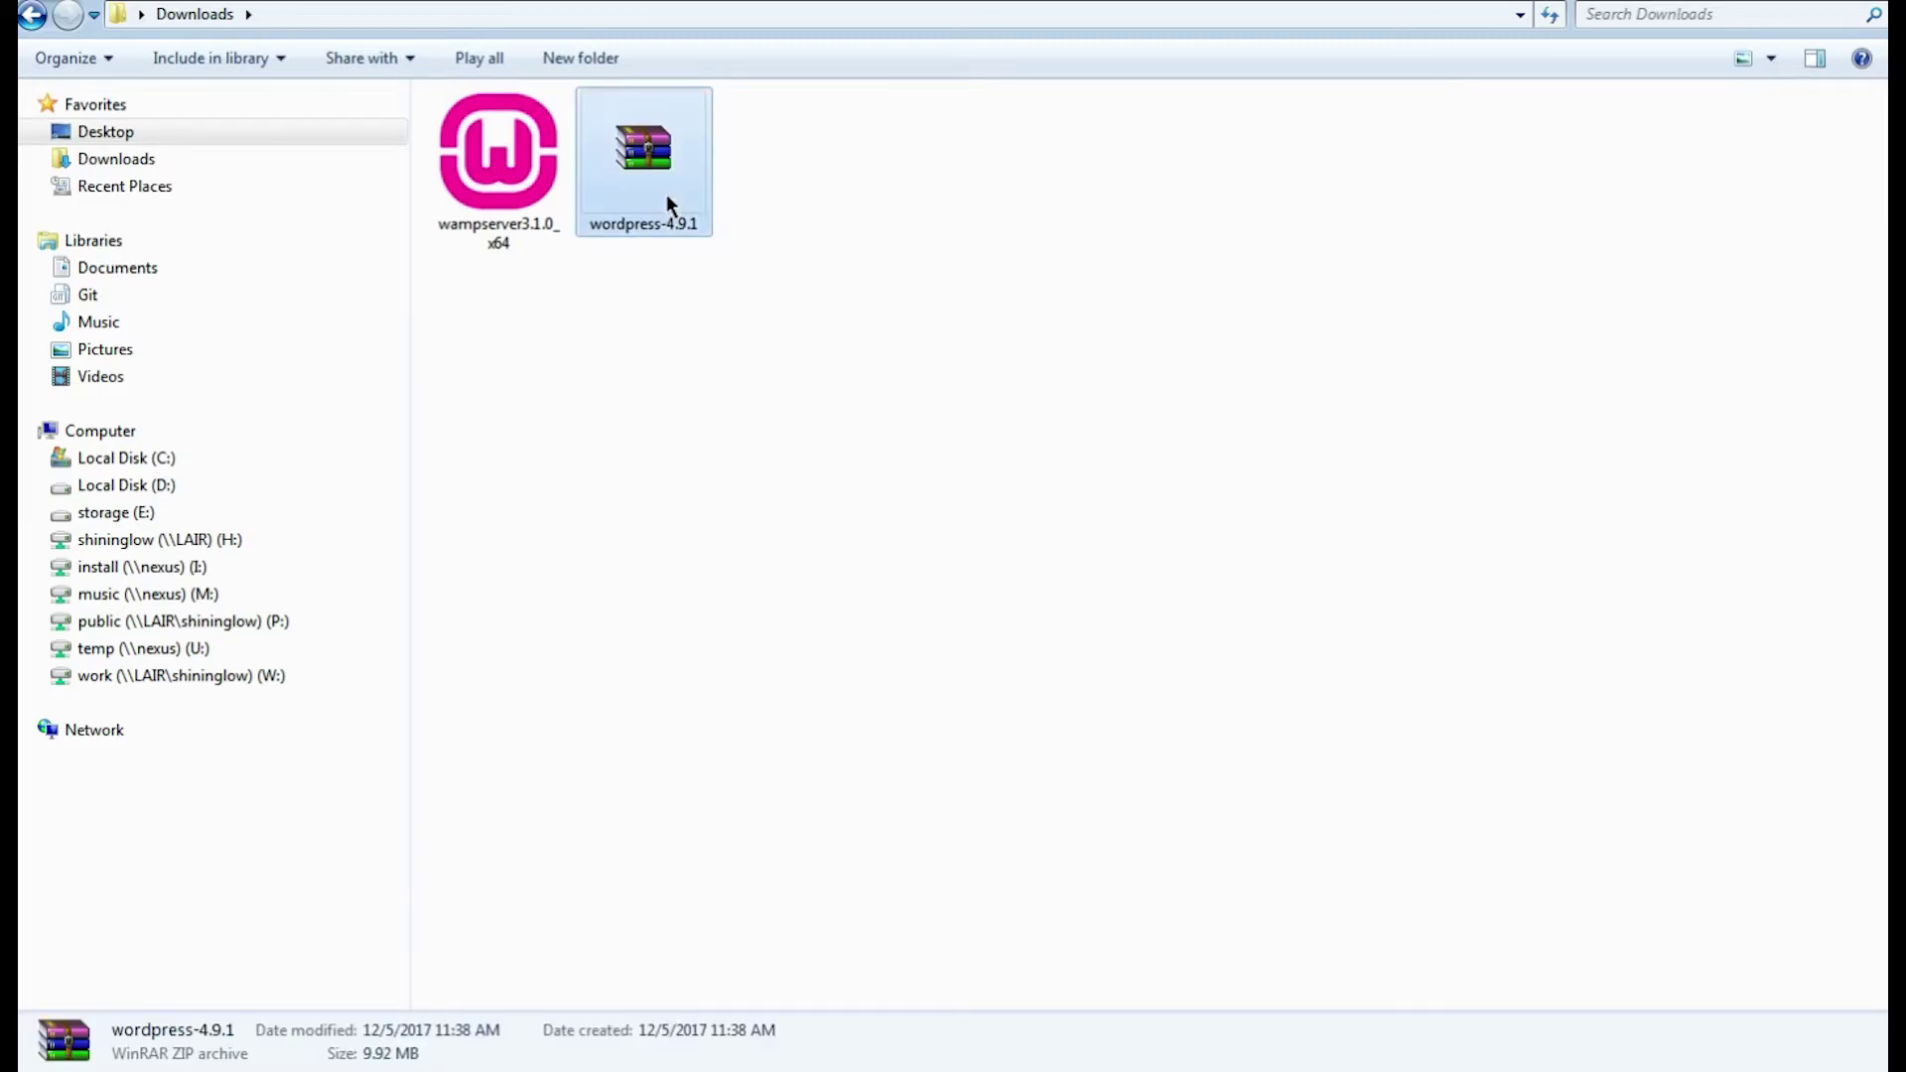
right_click(669, 201)
click(759, 348)
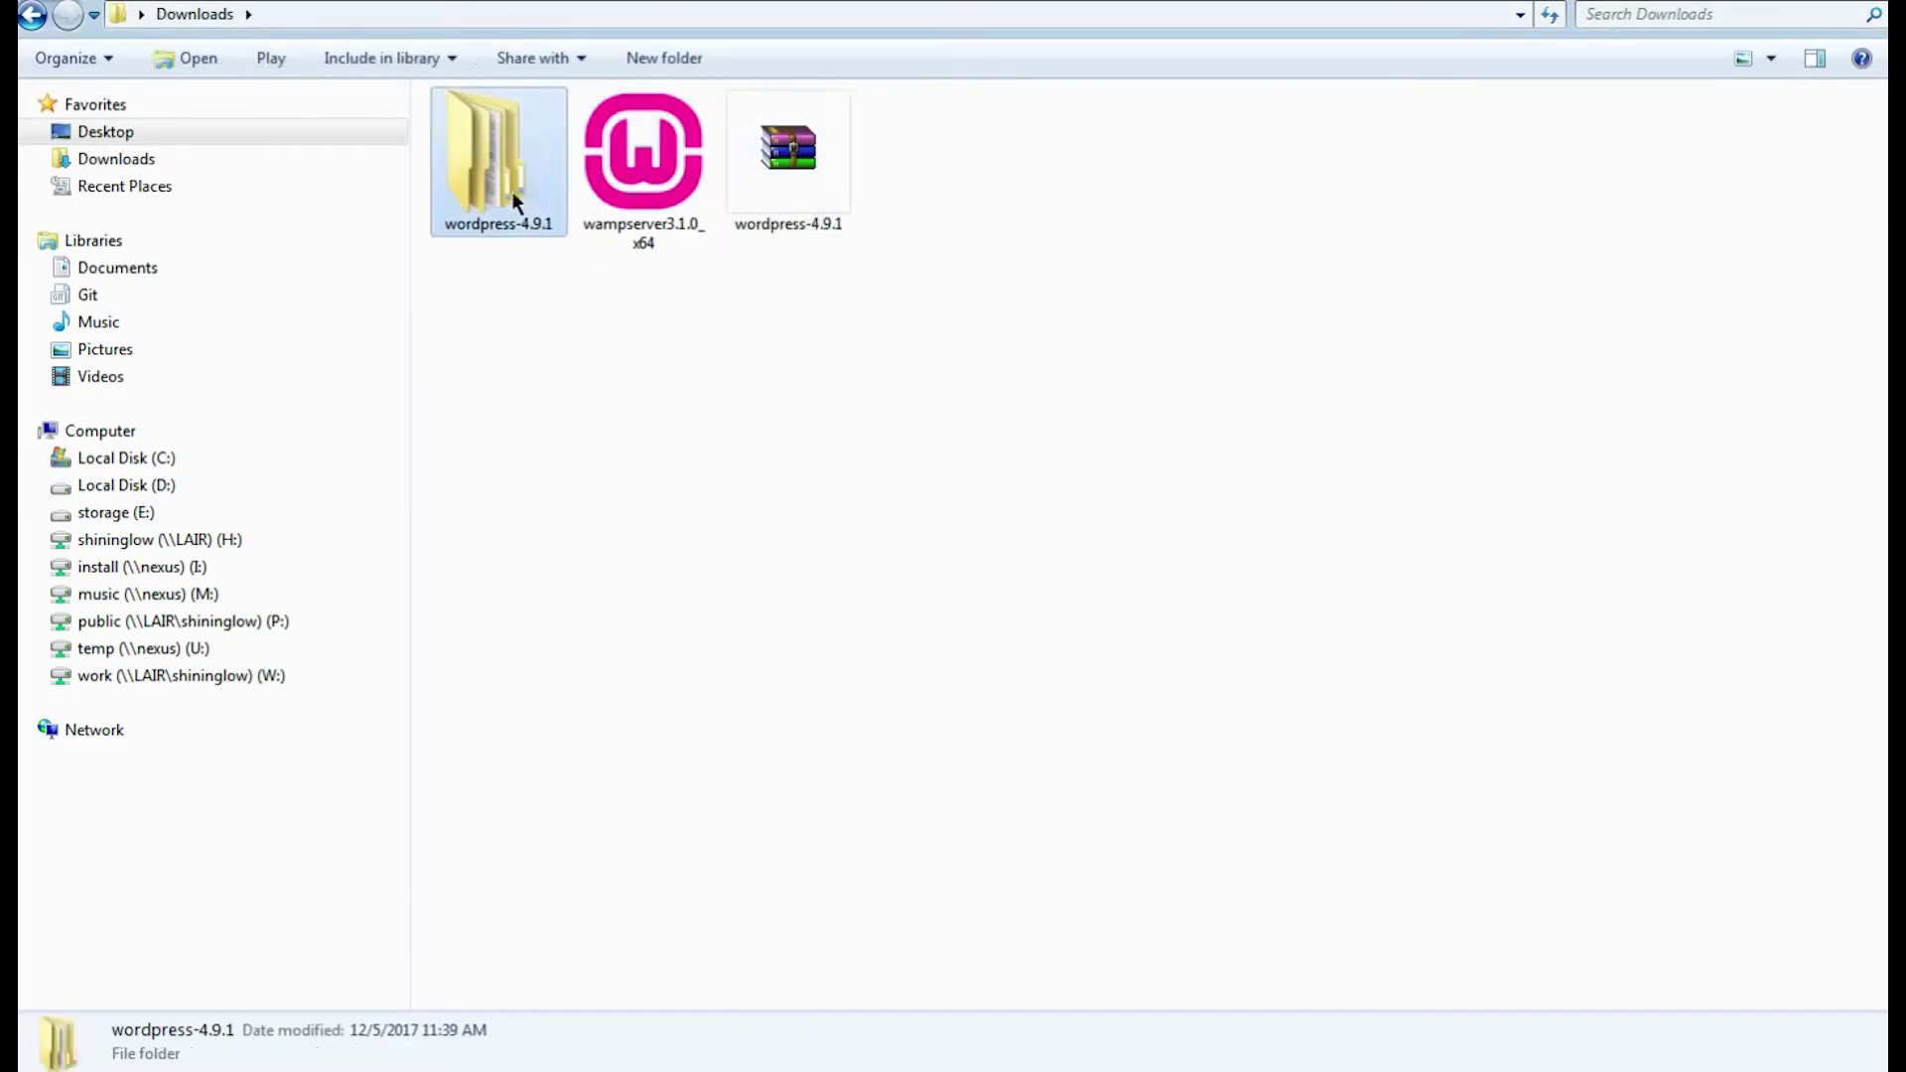
double_click(487, 159)
Copy the inner WordPress files and paste them into www\wordpress.
right_click(504, 141)
click(660, 903)
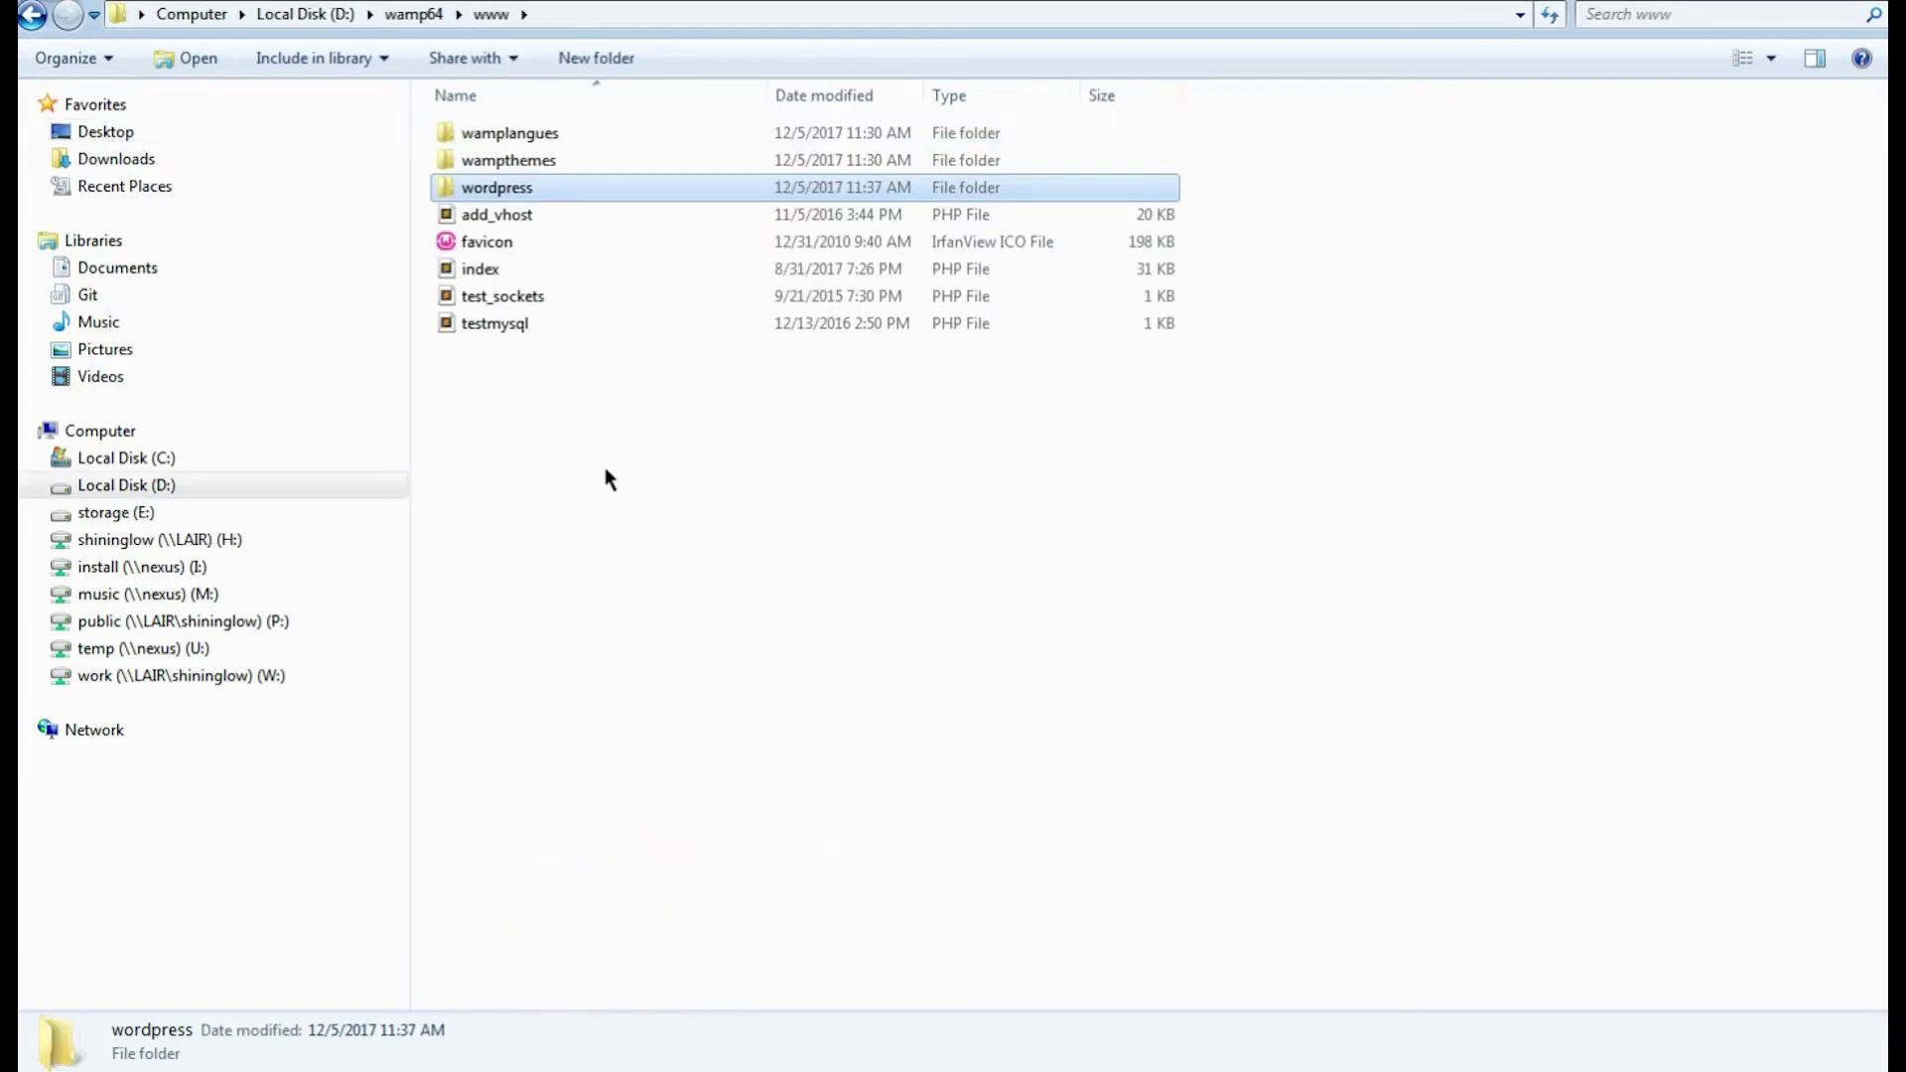
double_click(507, 191)
right_click(526, 237)
click(573, 408)
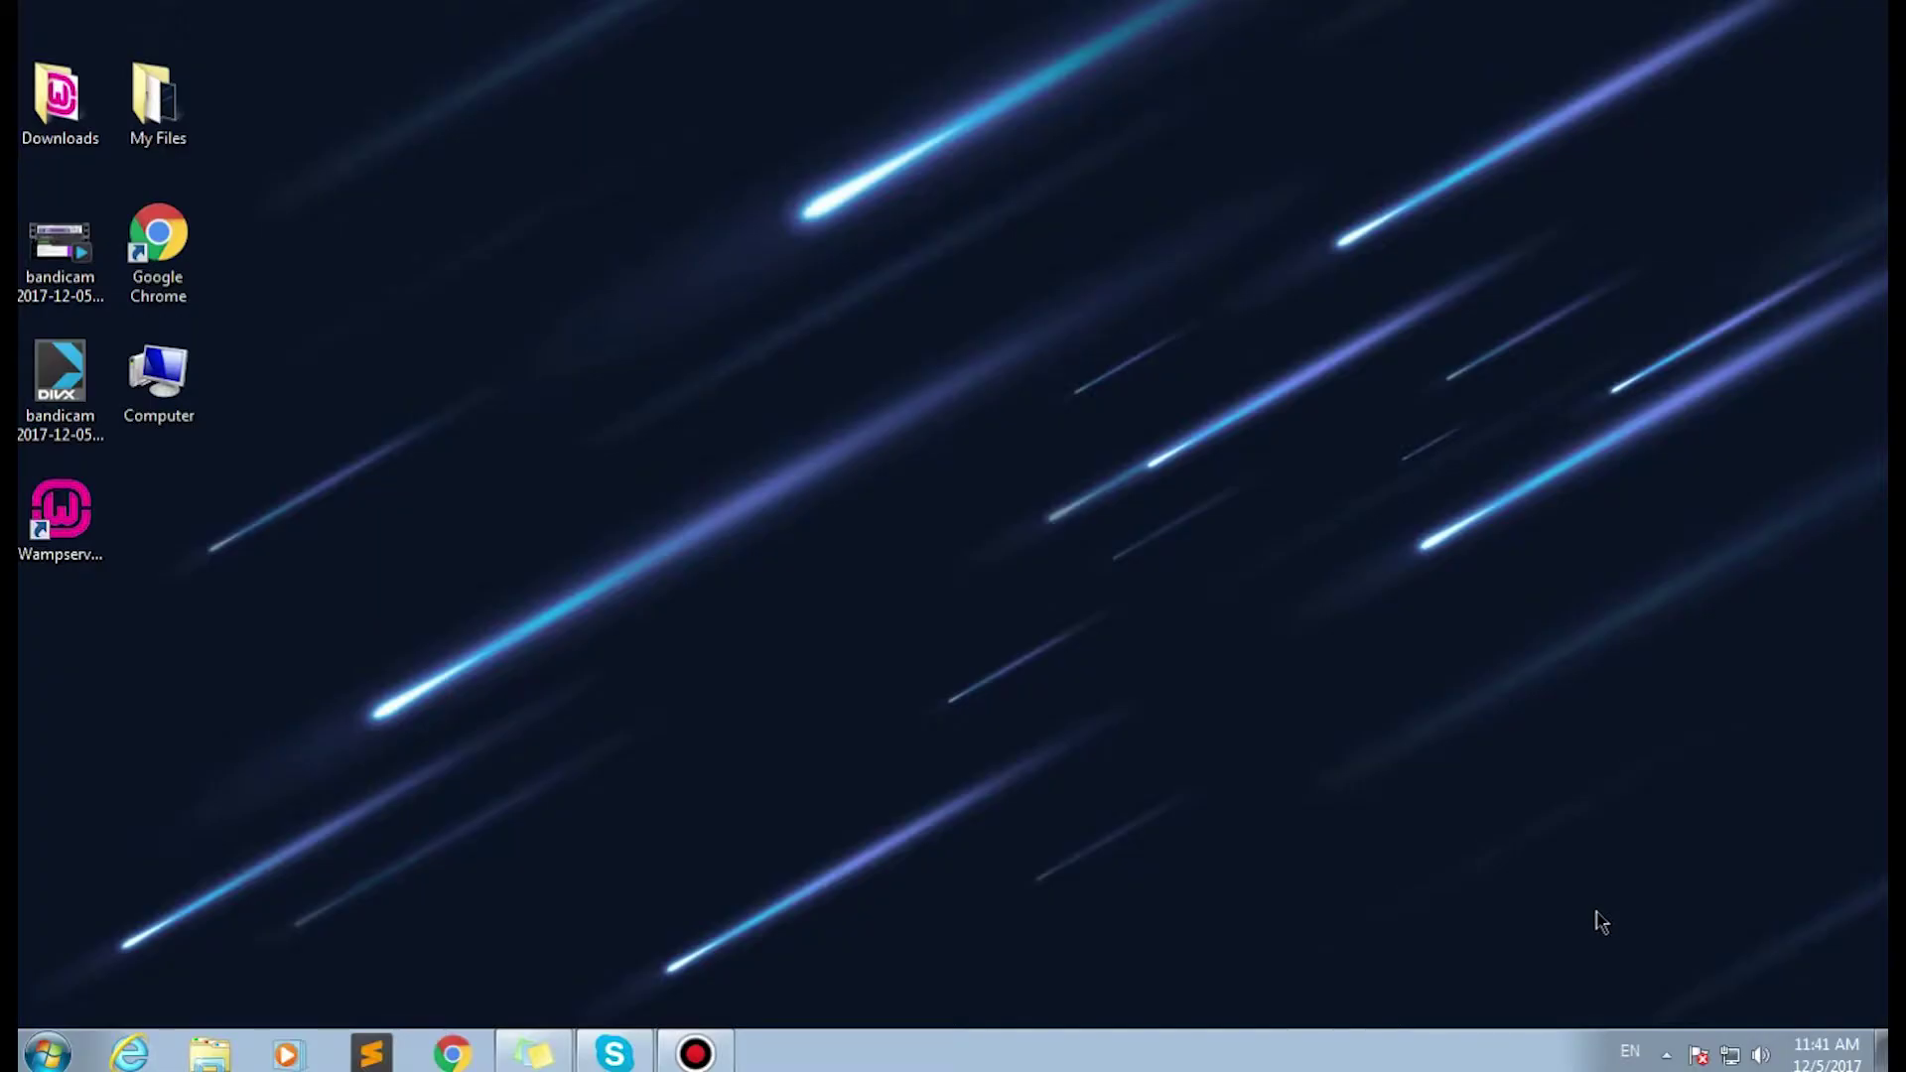
Open Localhost from the WampServer tray menu, then go to localhost/wordpress.
click(1653, 1052)
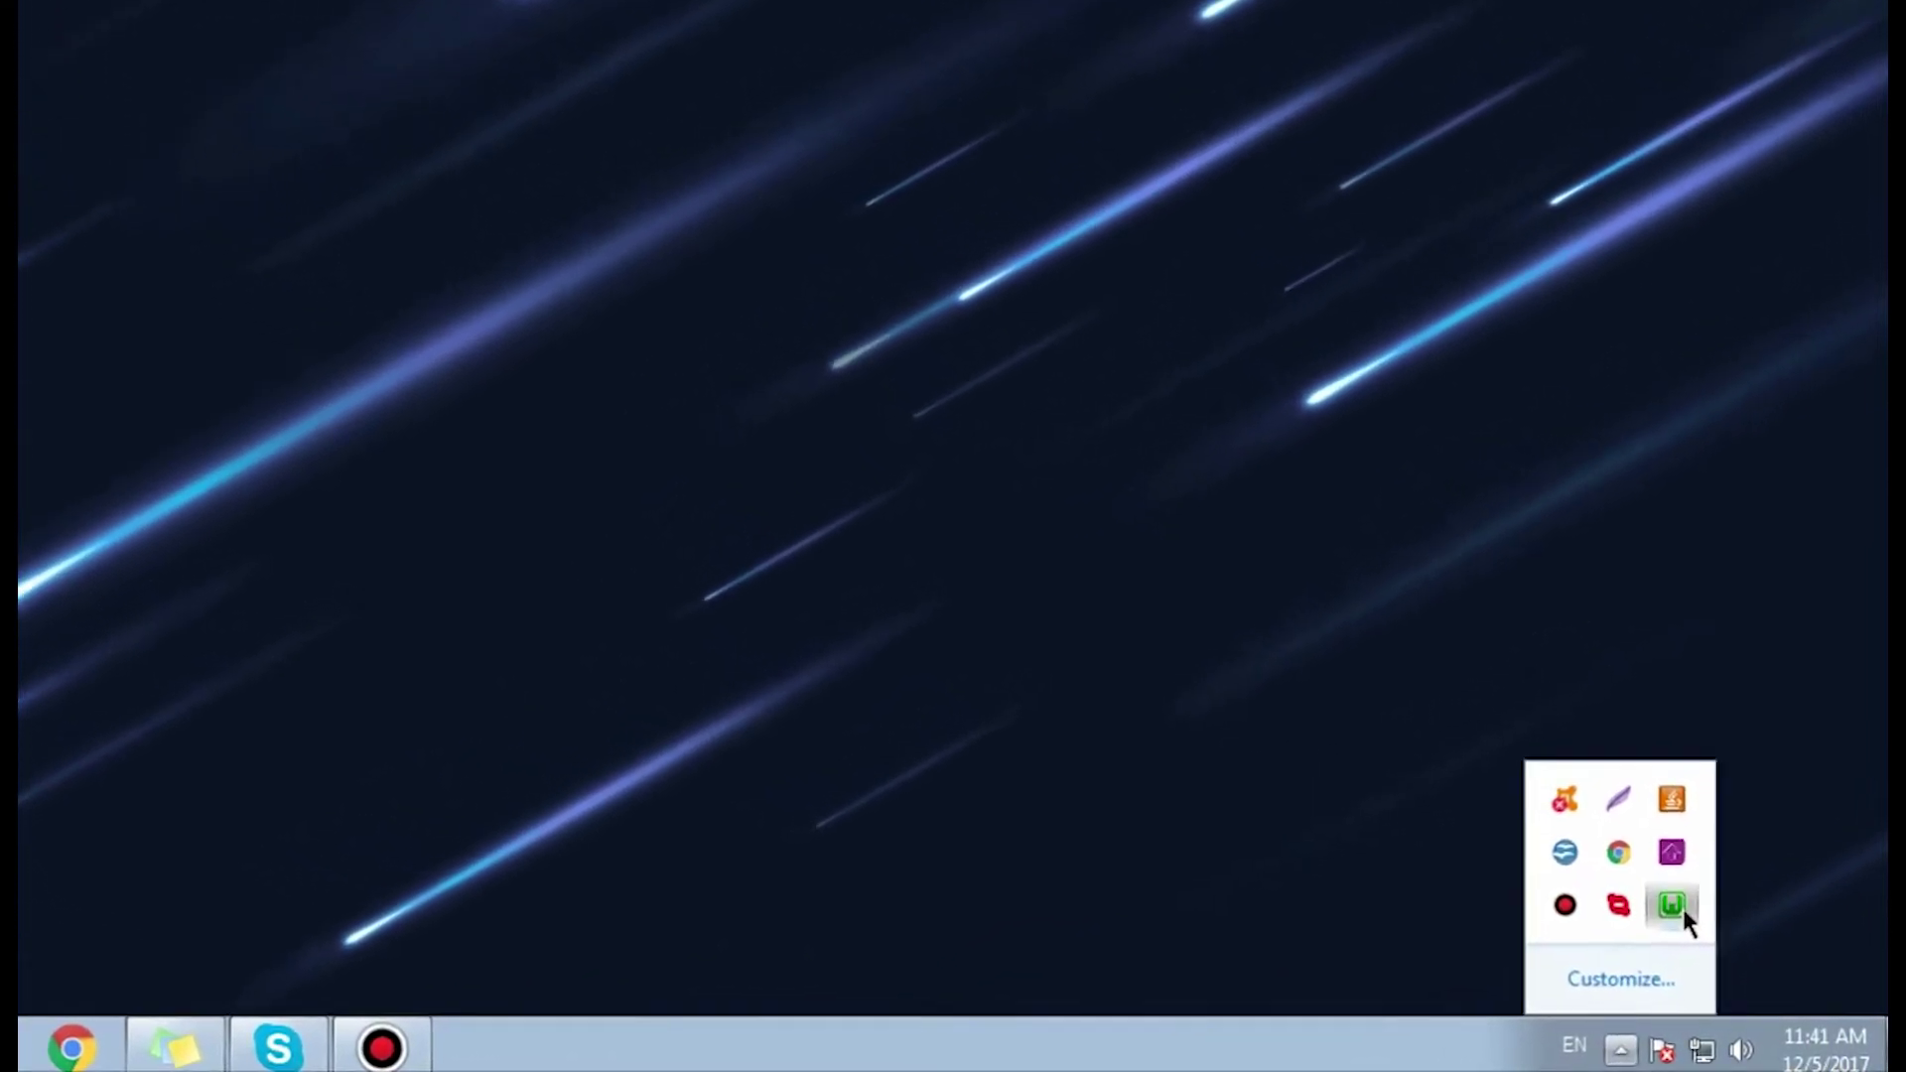
click(1700, 934)
click(1705, 574)
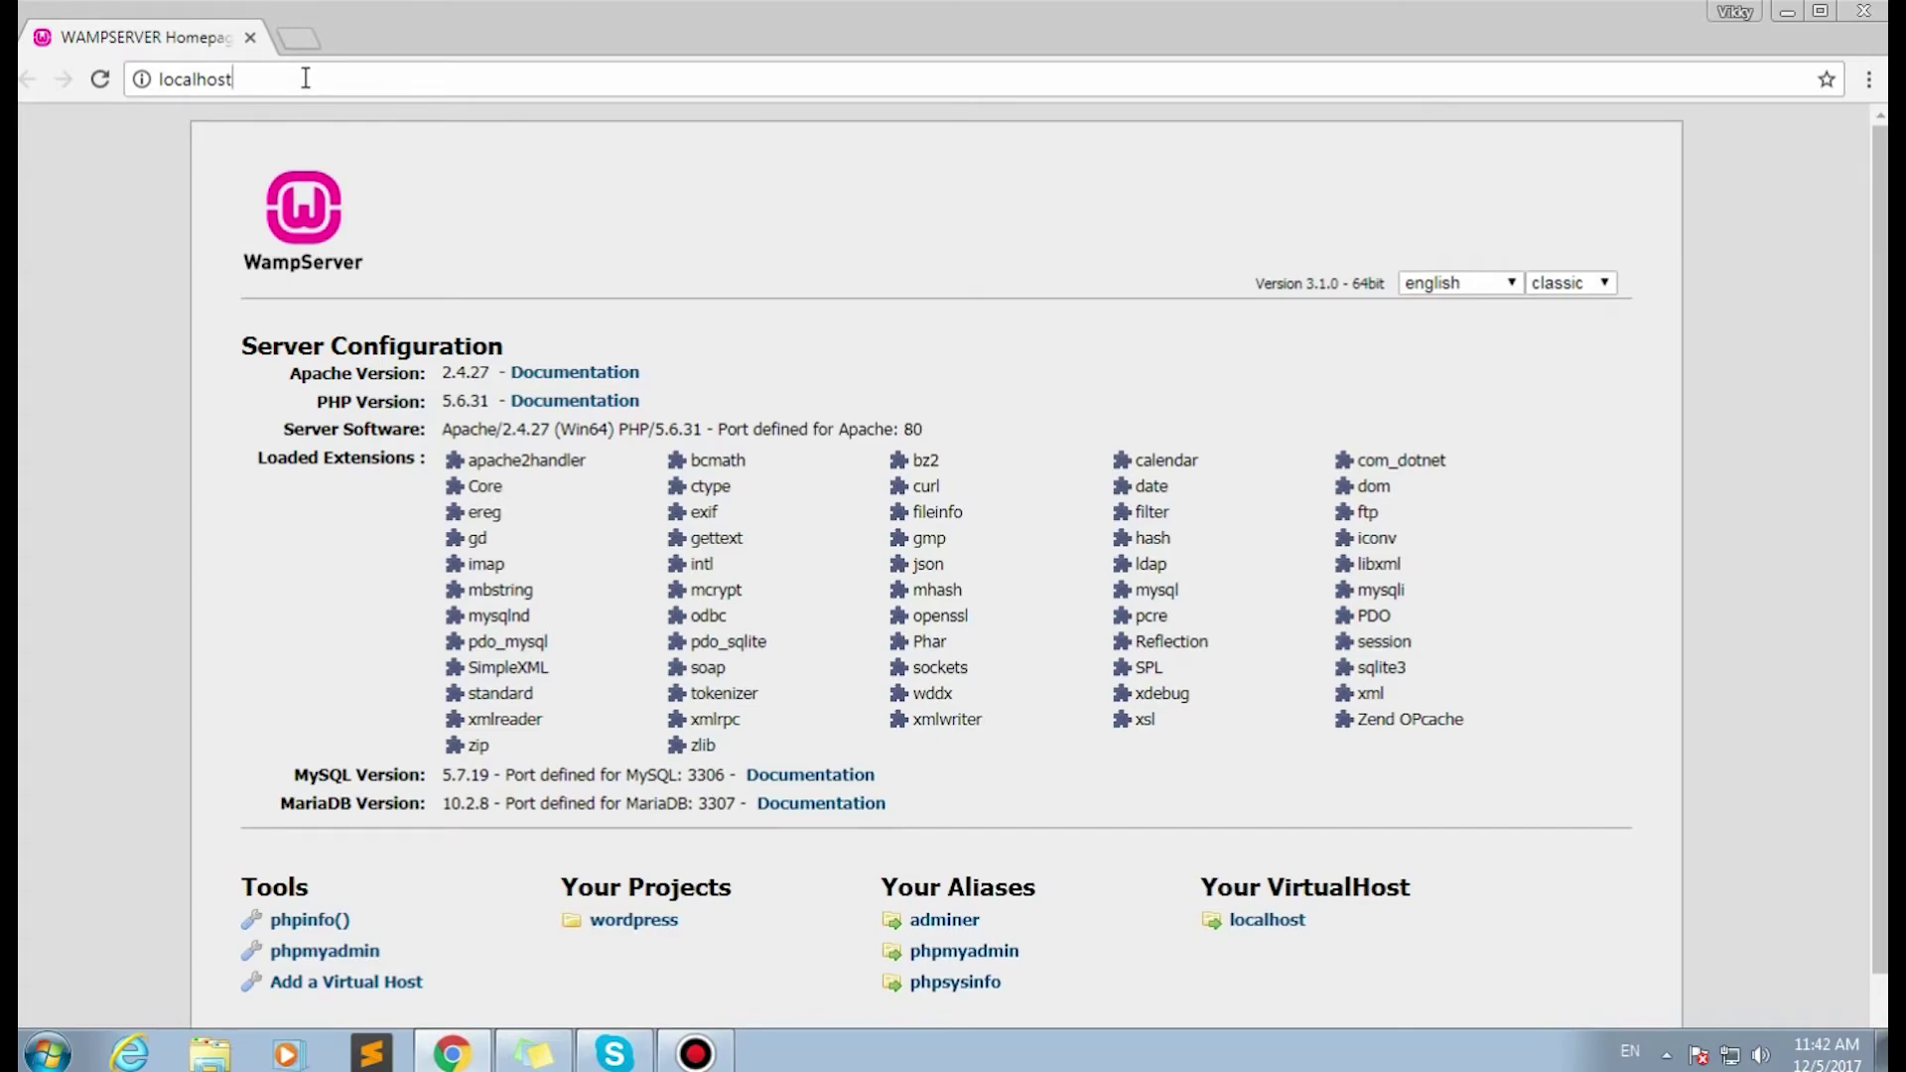
click(238, 82)
click(241, 83)
text(/wordpress)
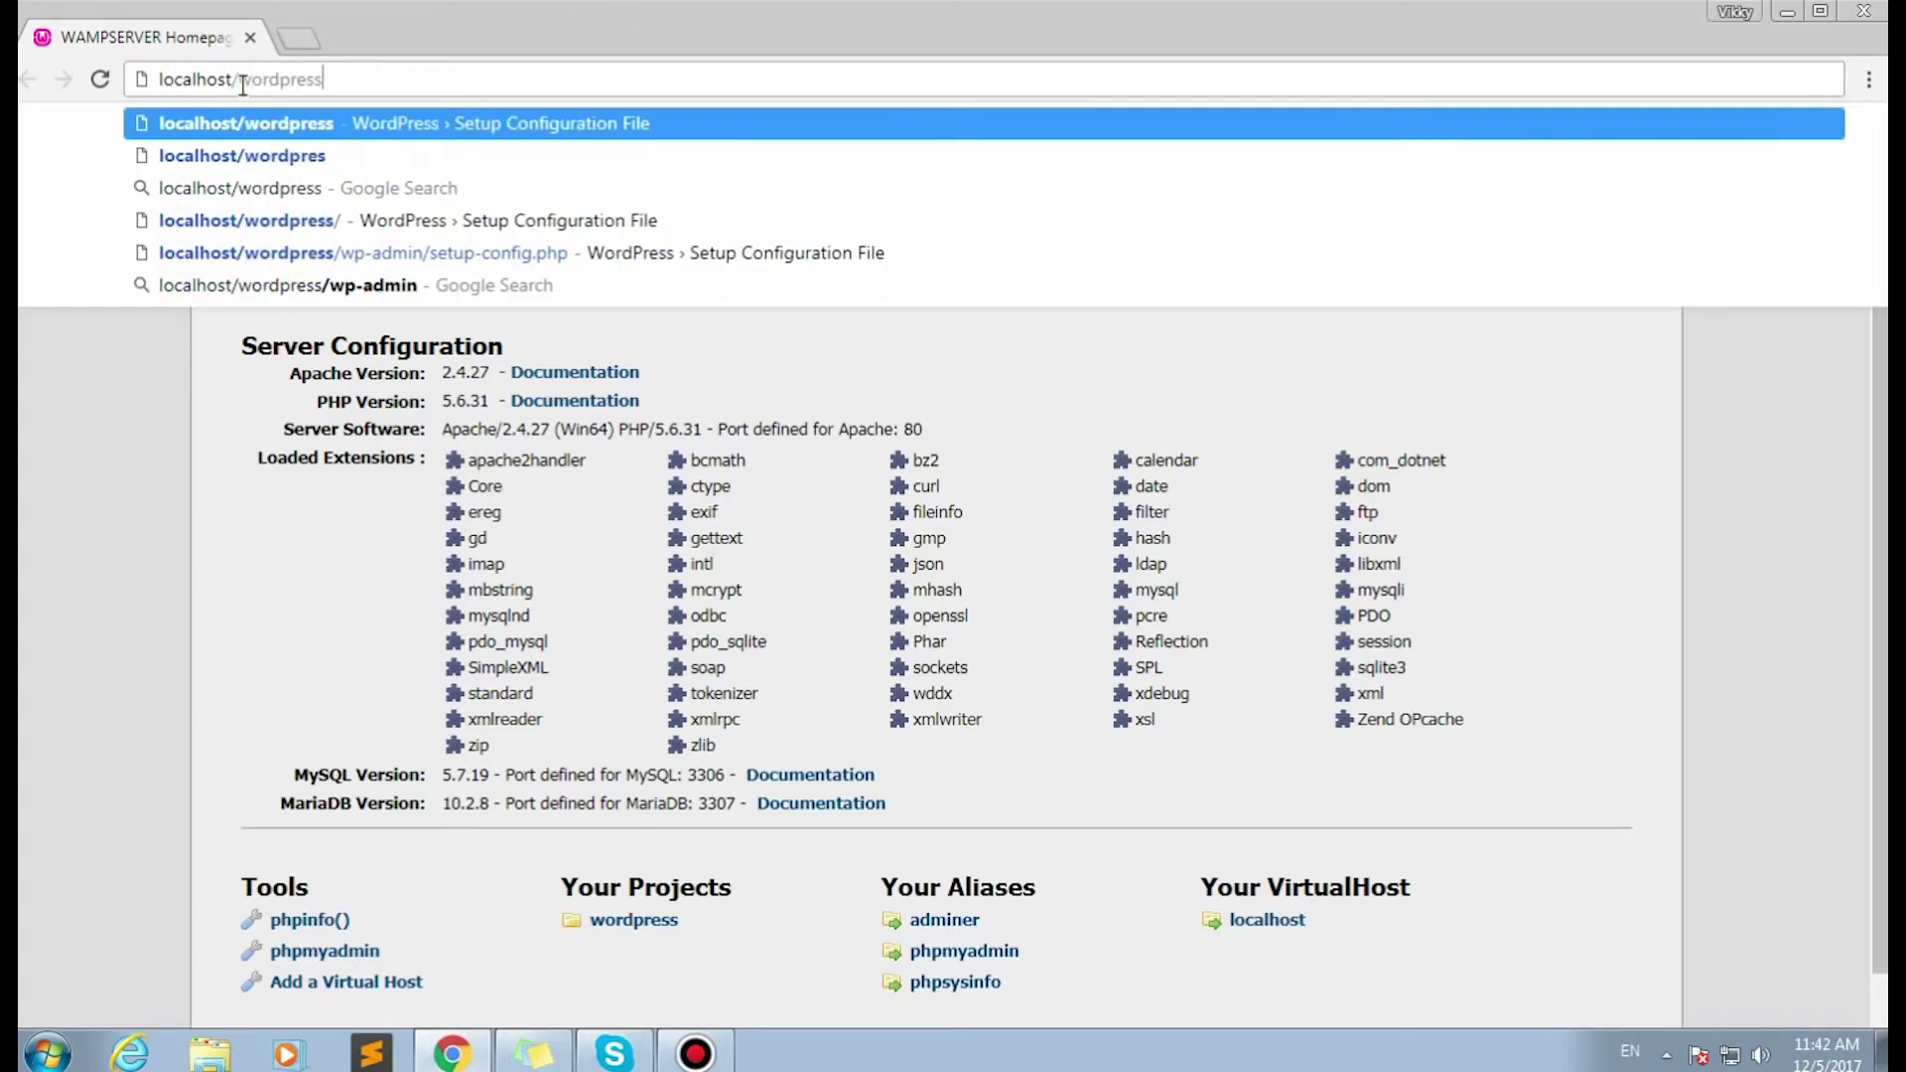
key(Return)
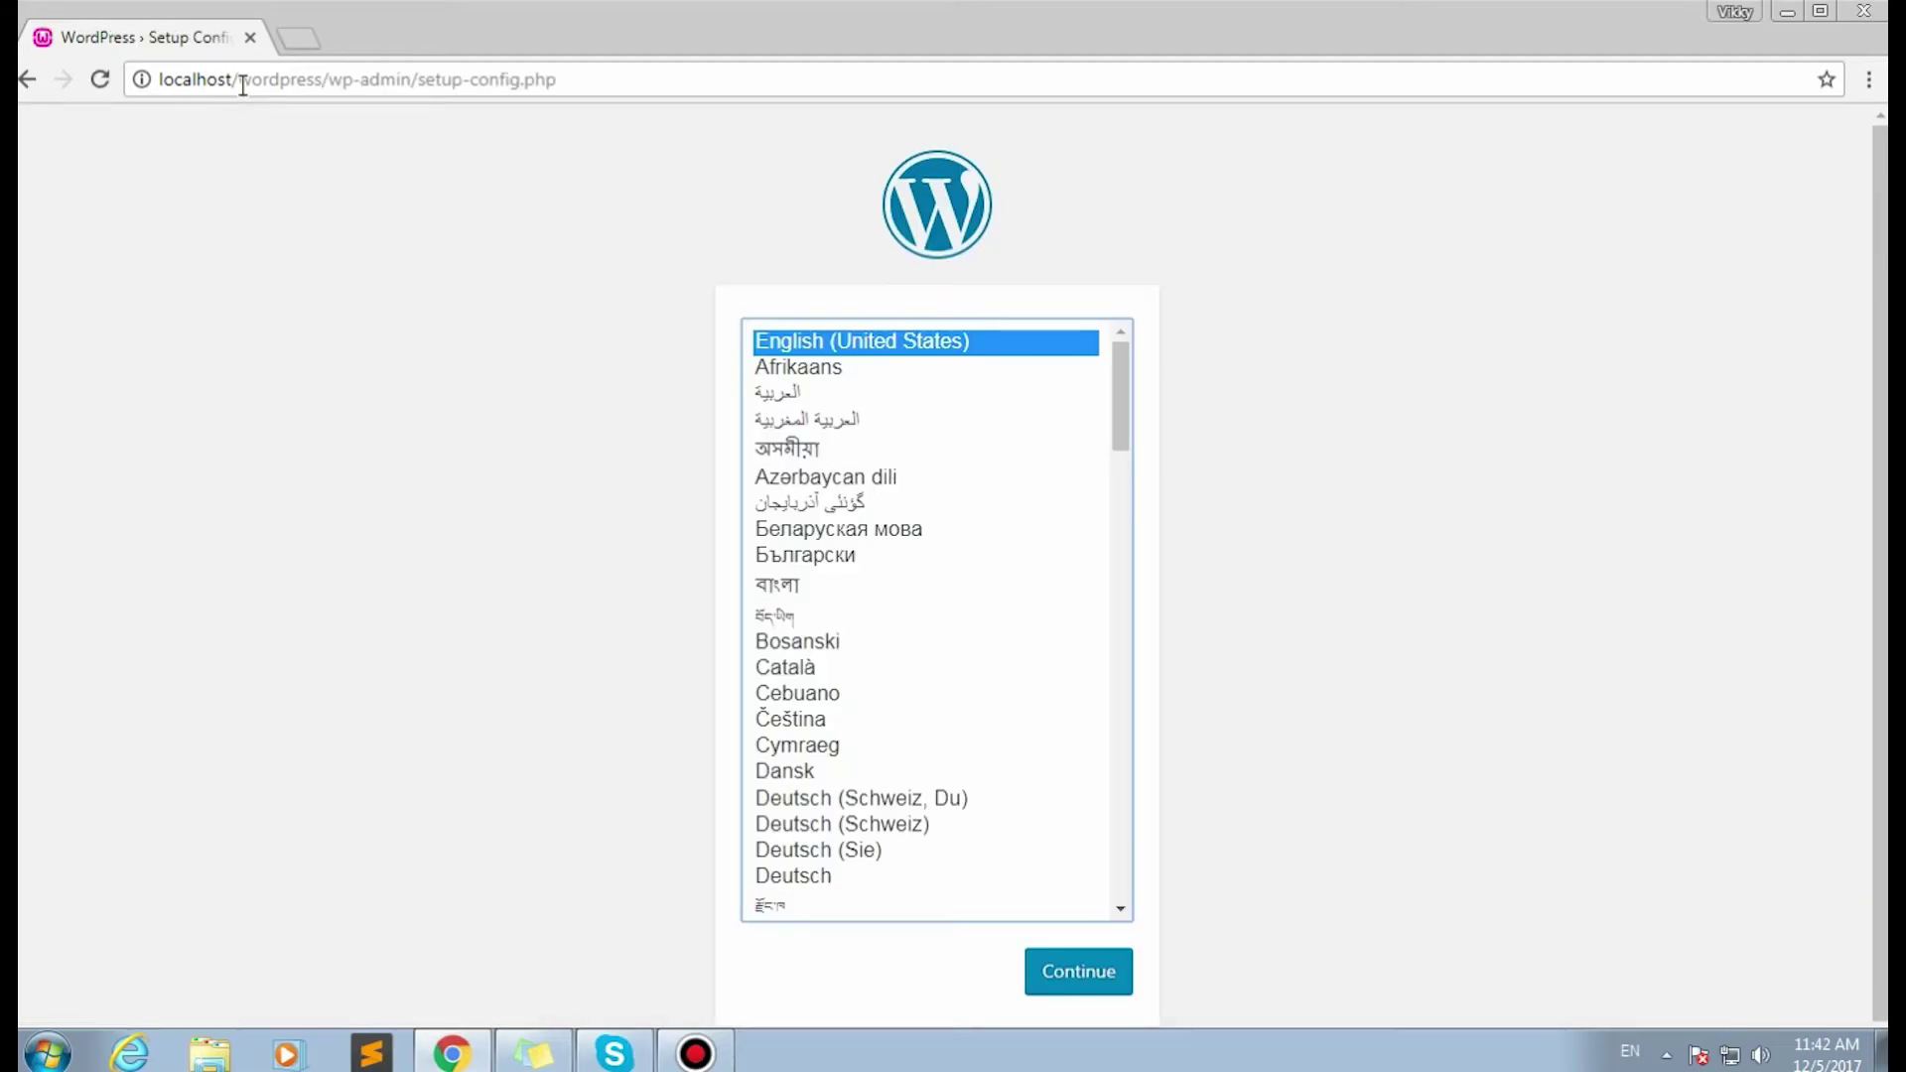
Continue setup in English (United States) and enter root as the database username.
click(1047, 970)
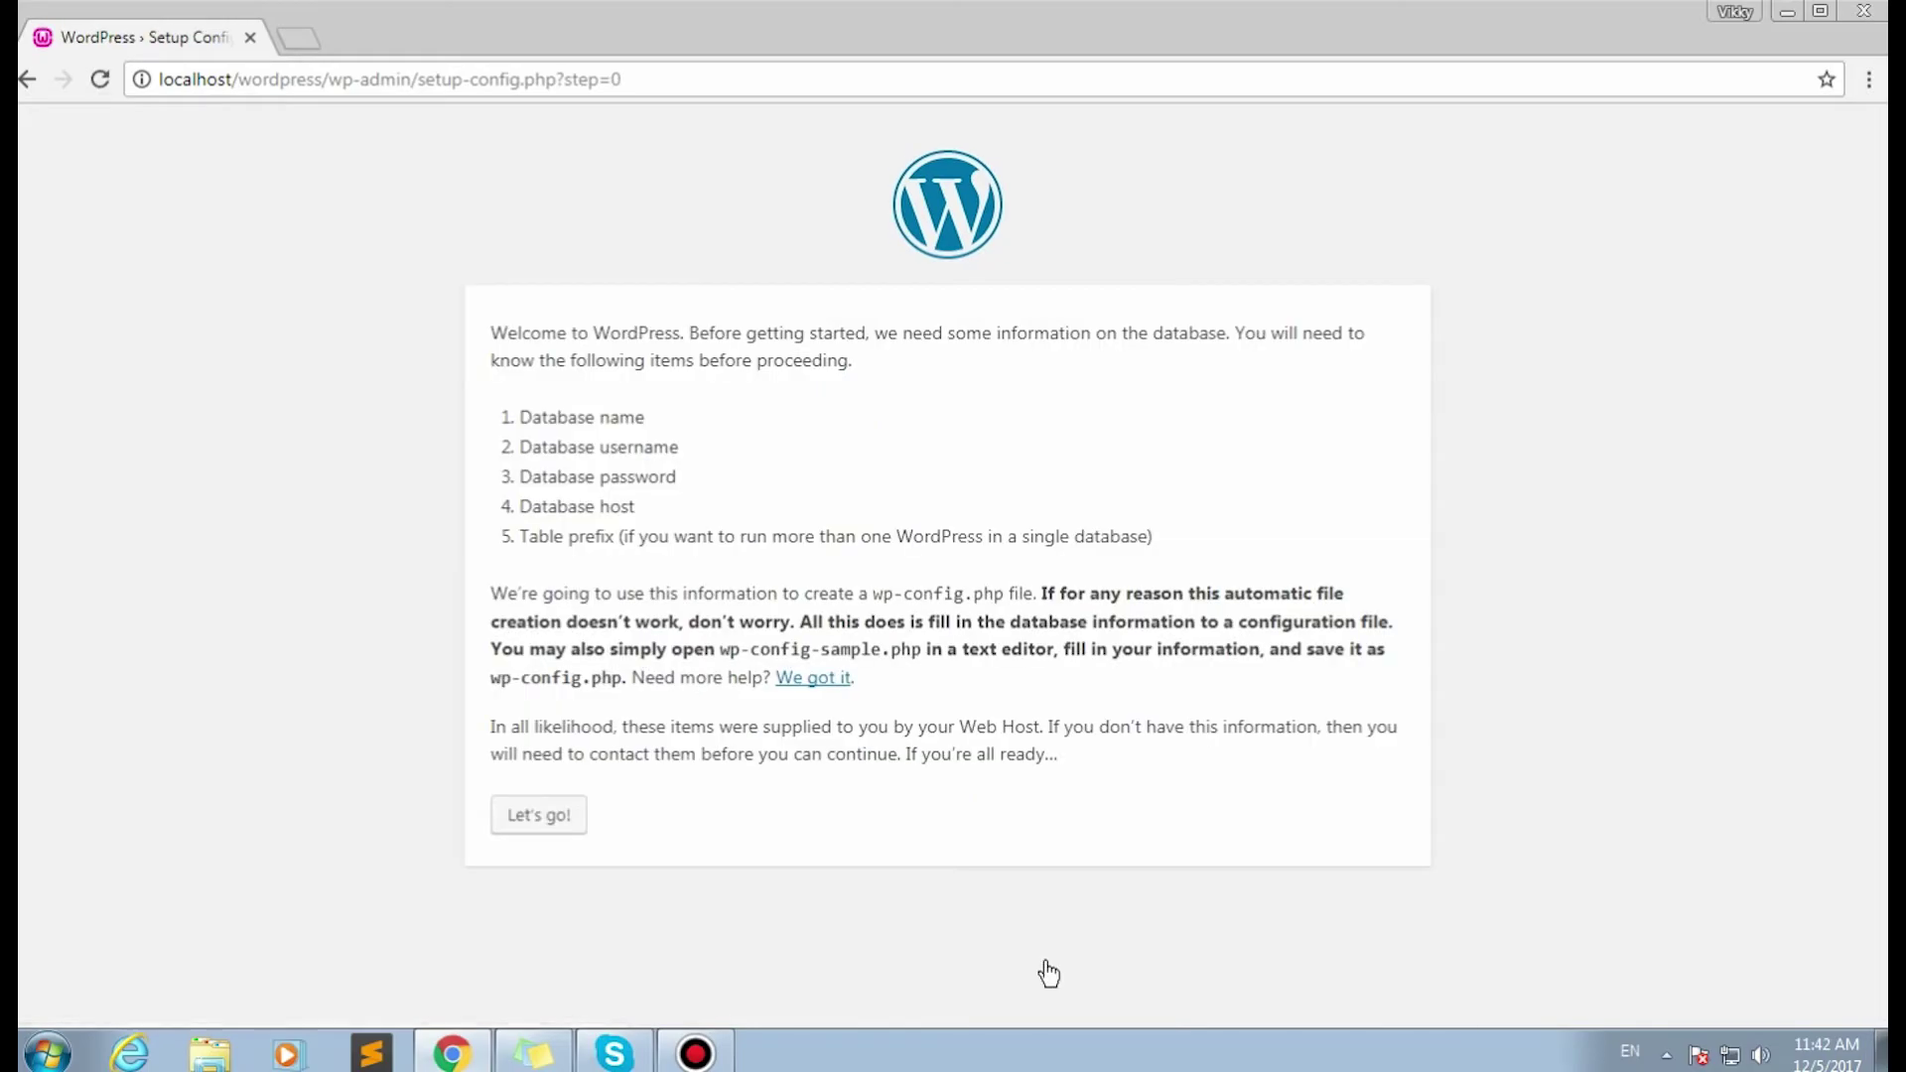
click(524, 823)
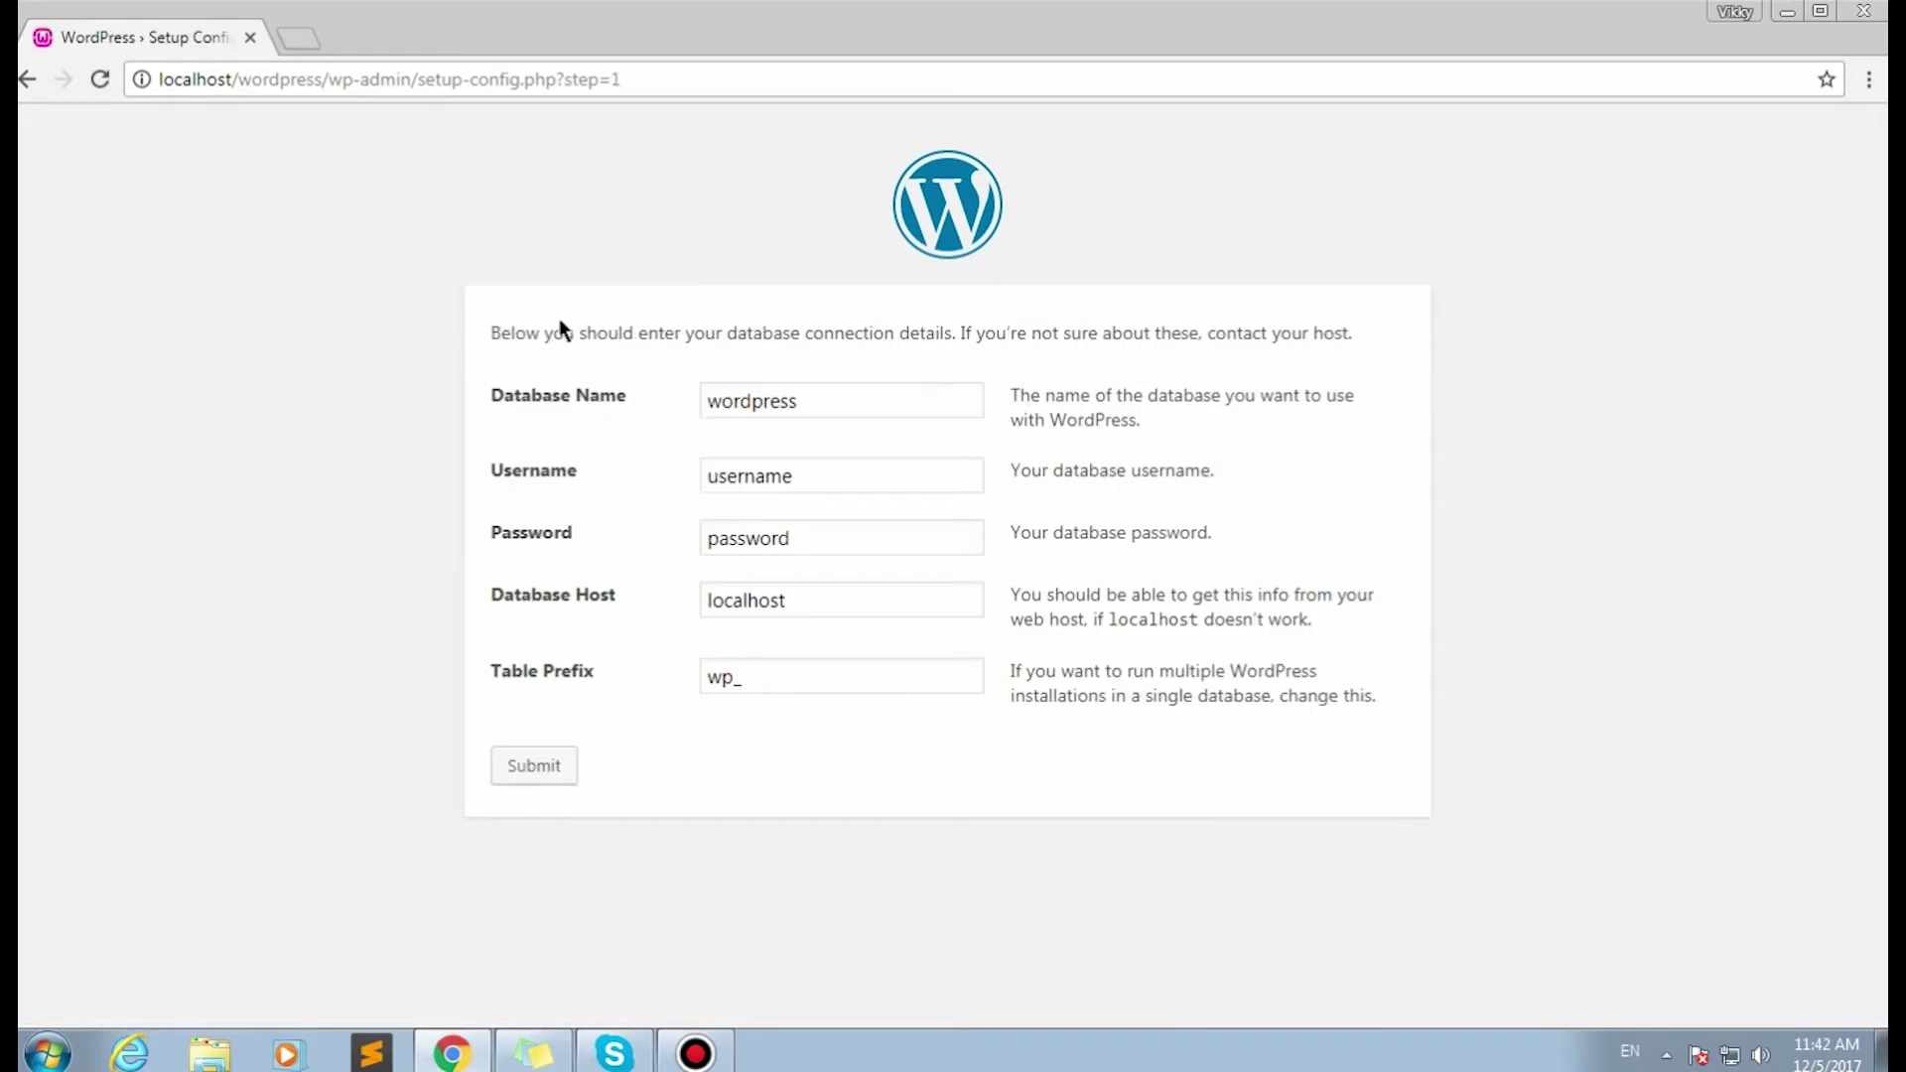
click(551, 474)
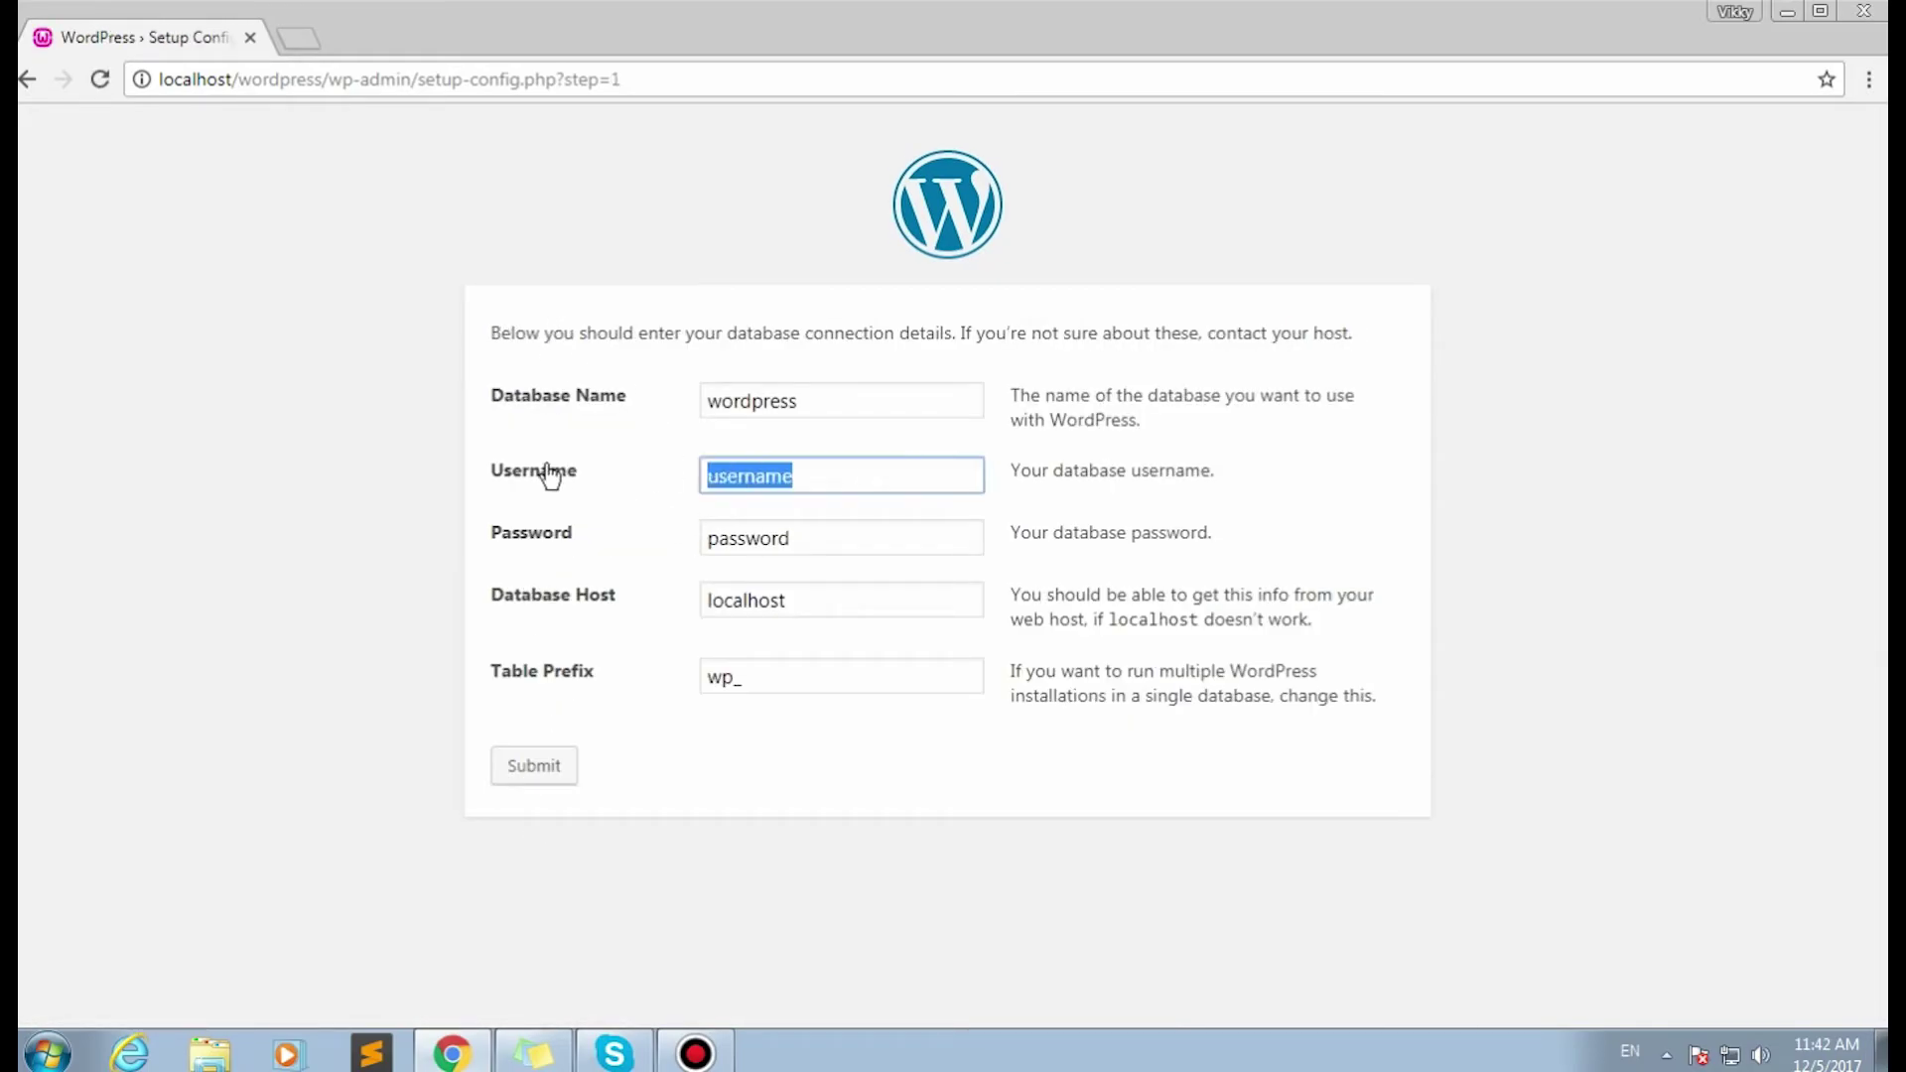
text(root)
Clear the database password, submit the connection details, and run the installation.
click(808, 538)
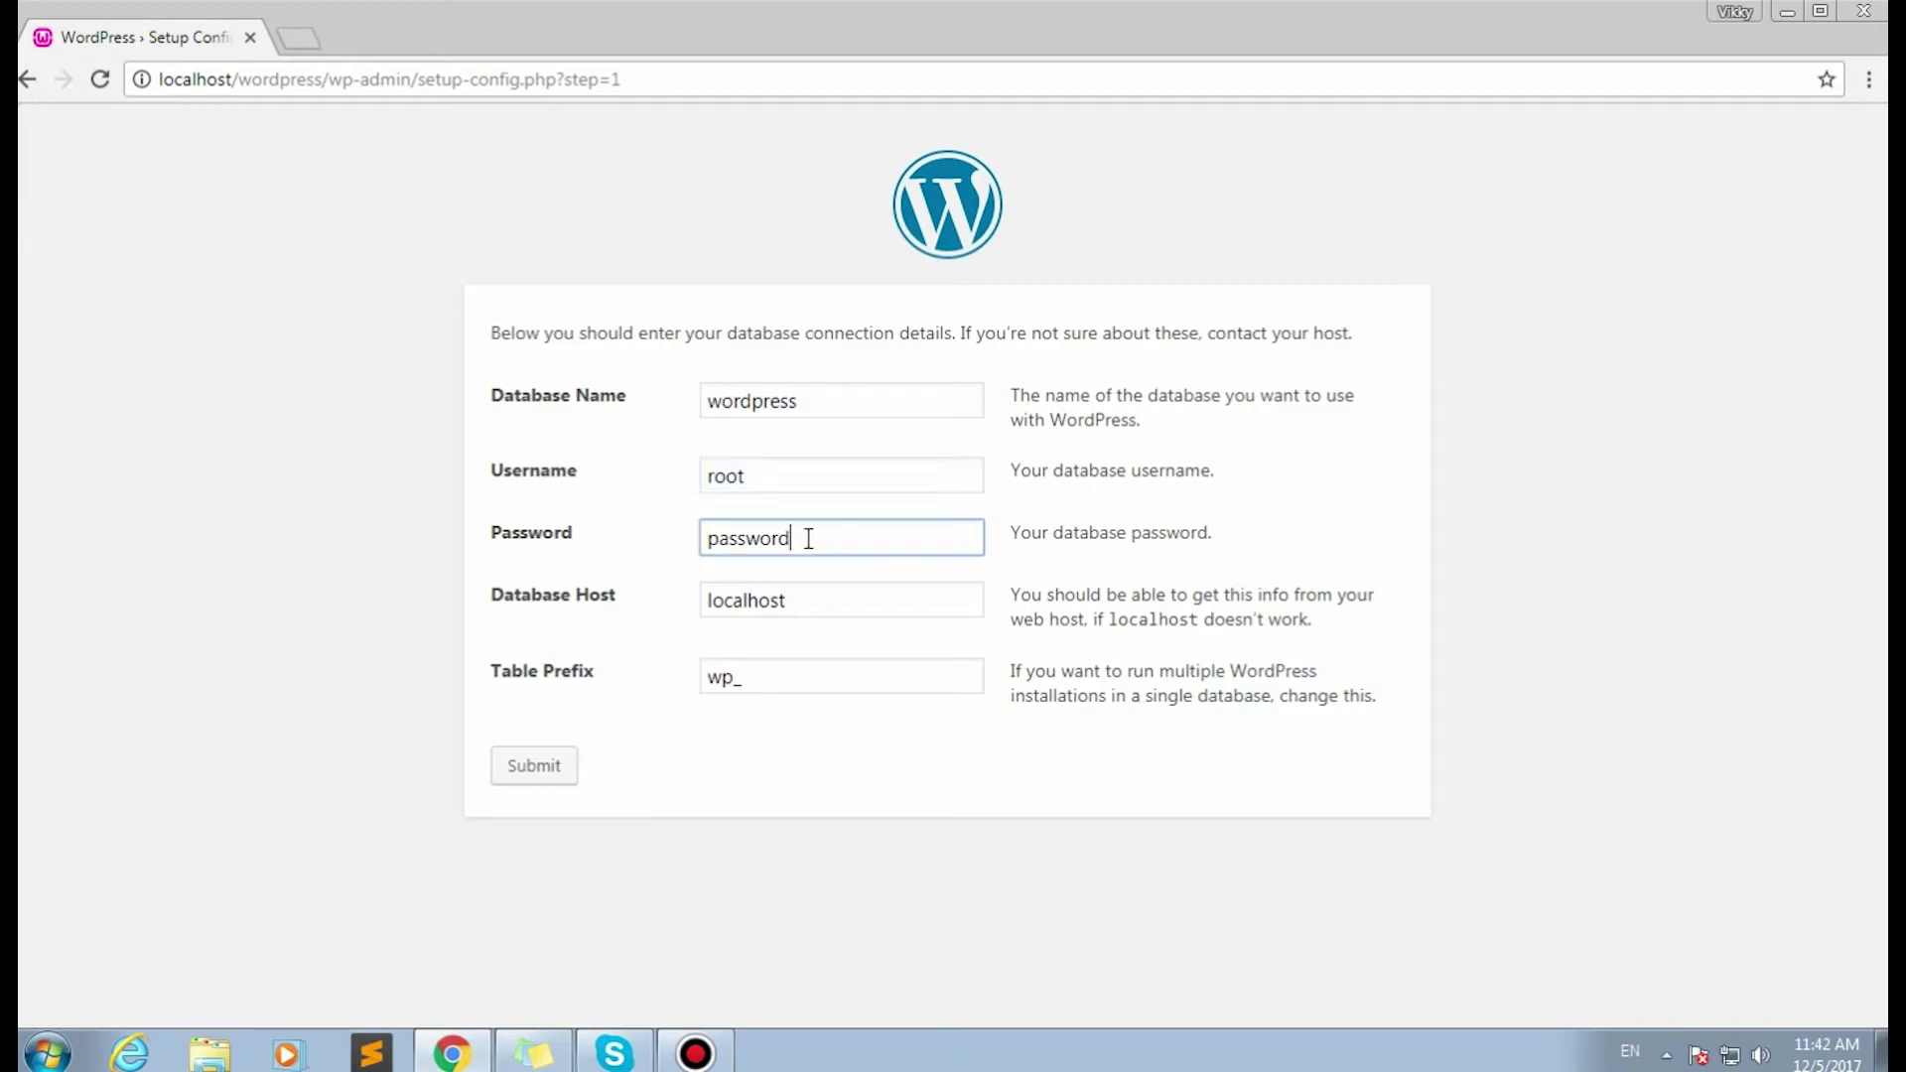
key(ctrl+a)
key(BackSpace)
click(524, 766)
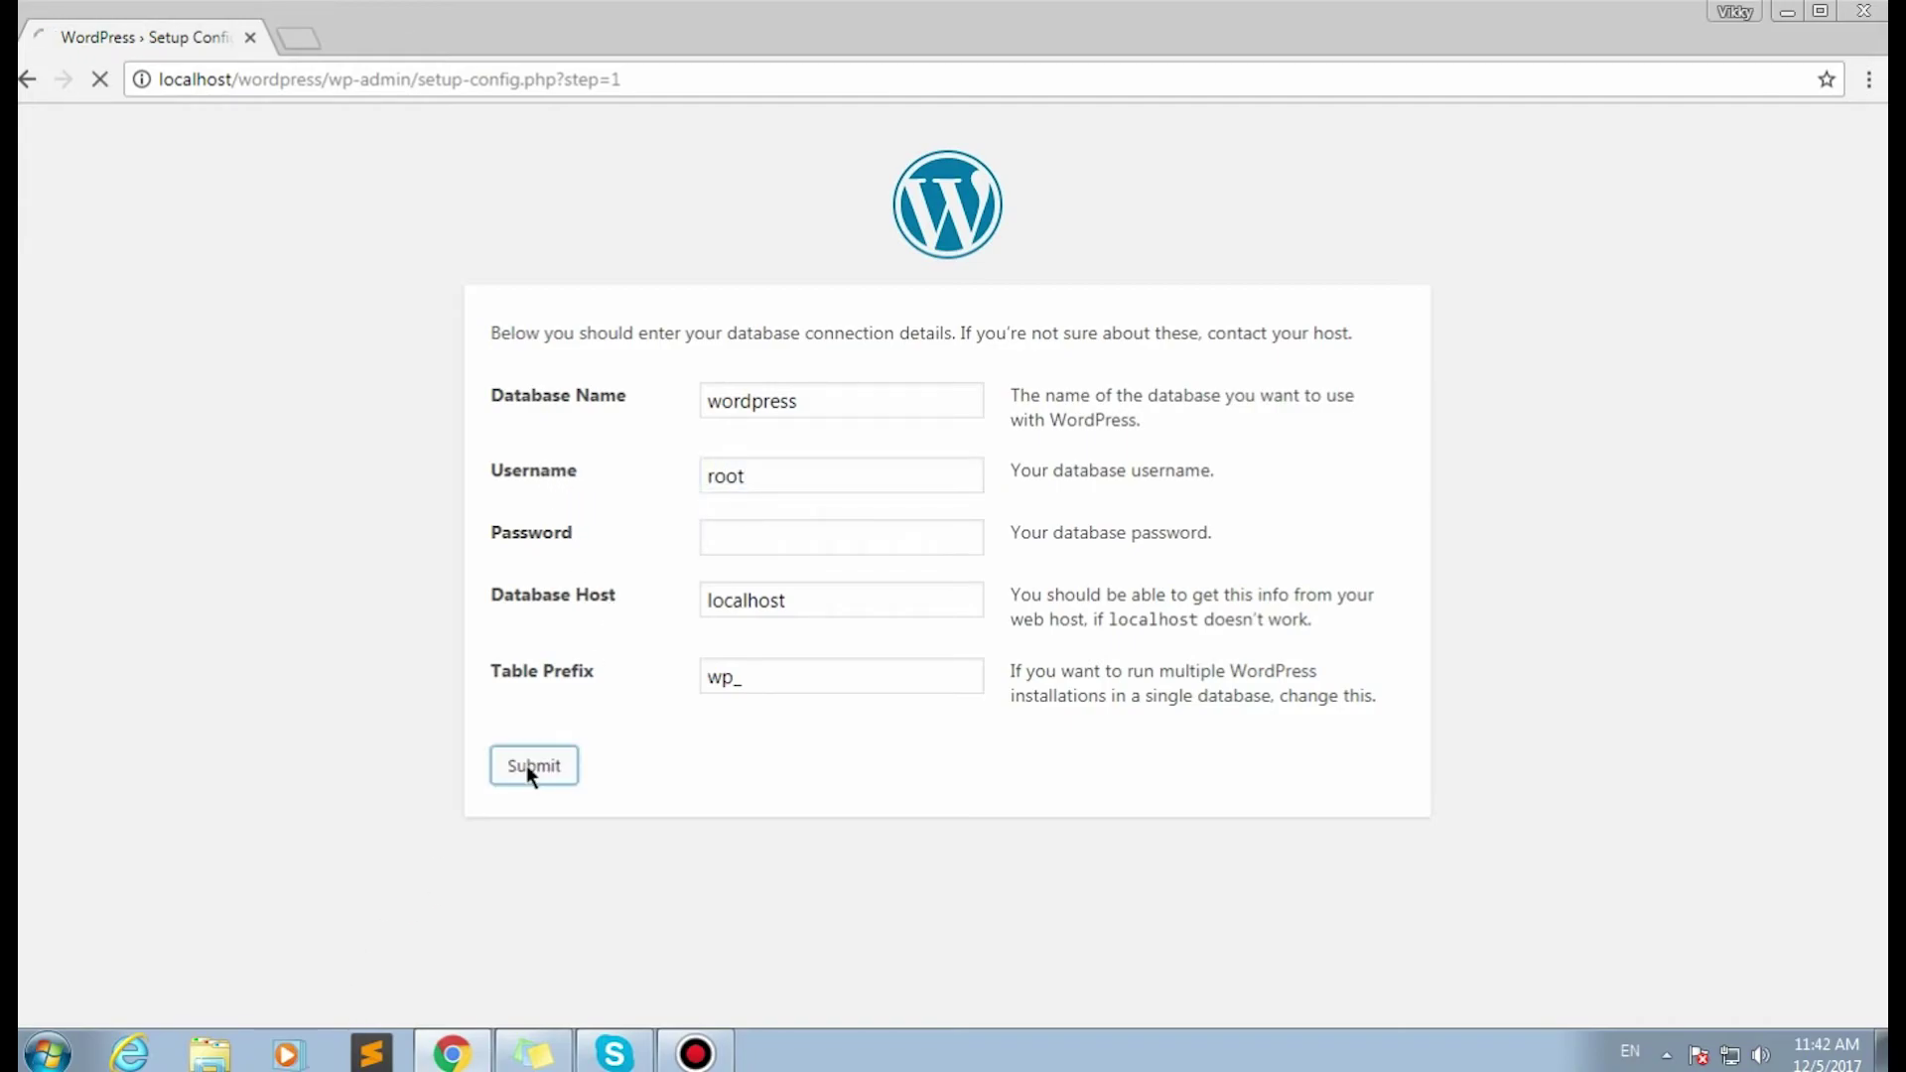
click(593, 419)
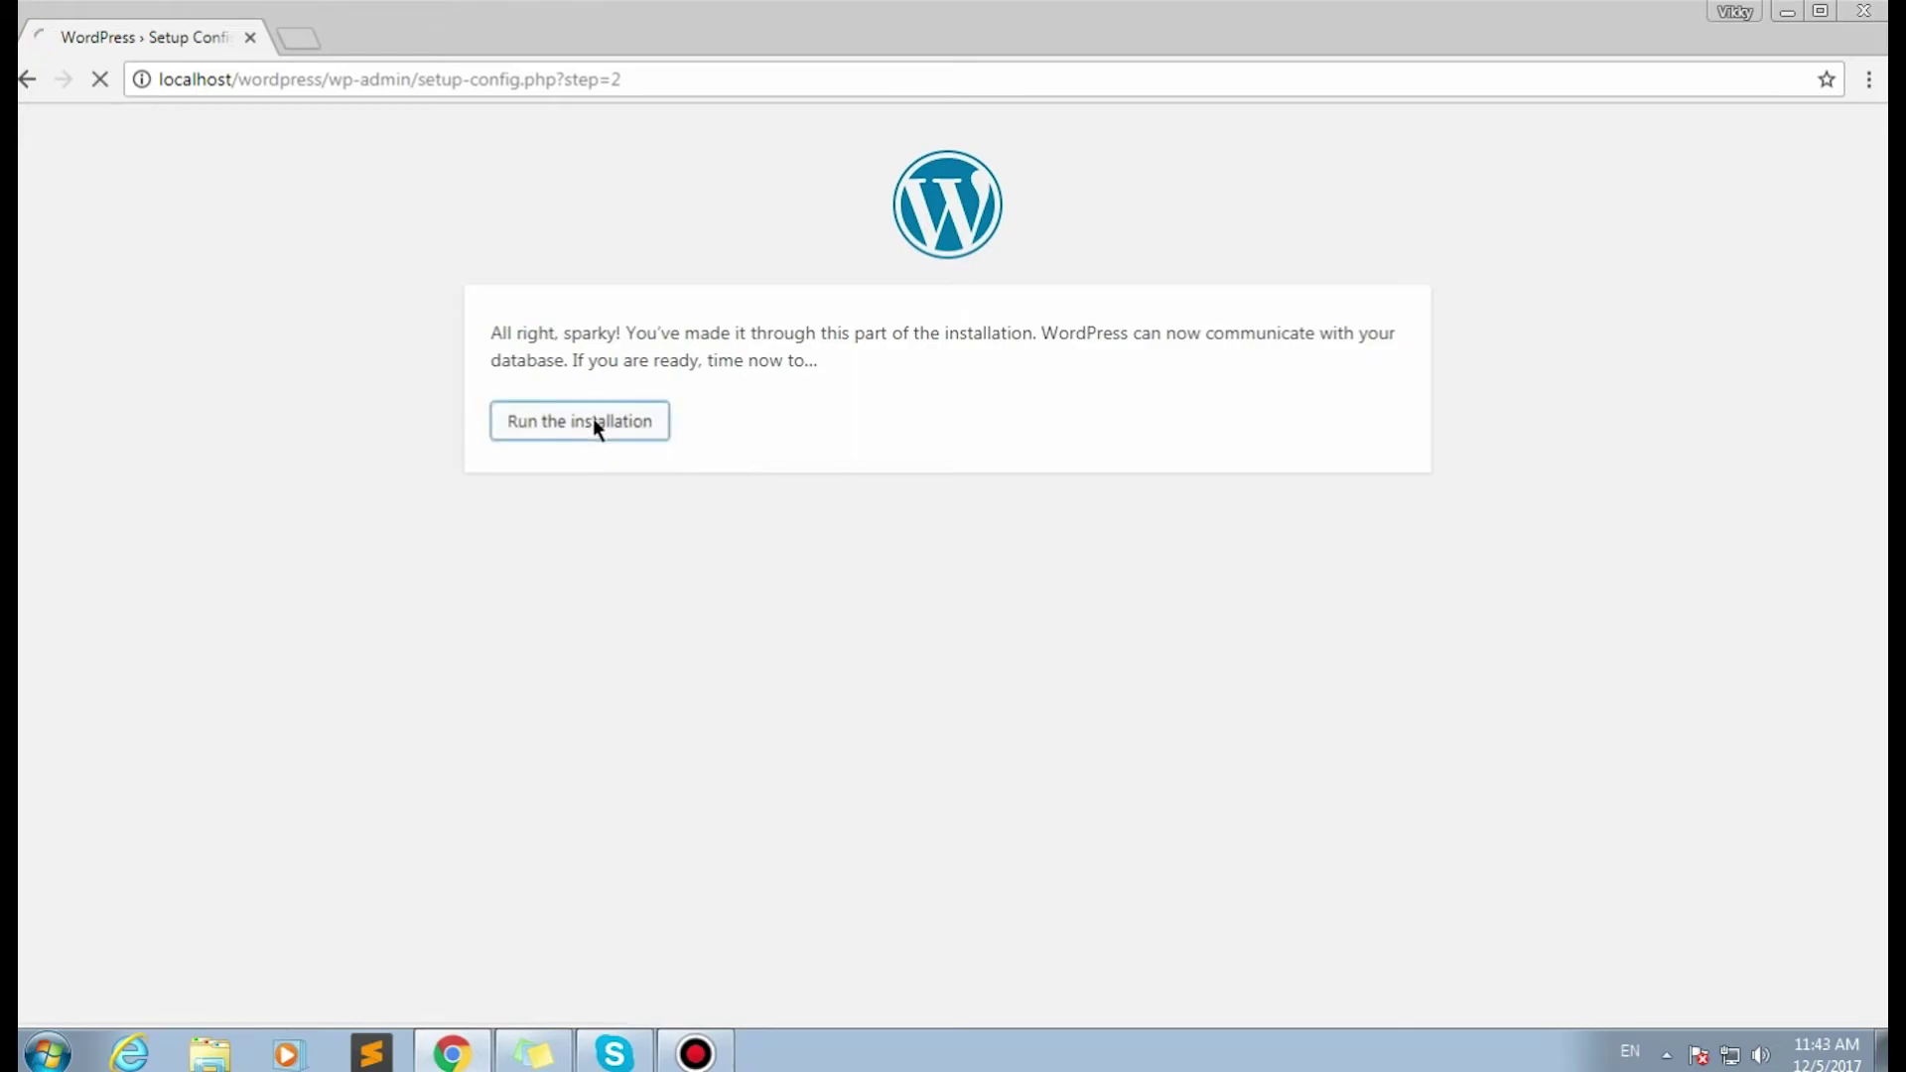
Enter site title 'mysite' and username admin, and replace the generated password with your own.
scroll(1178, 625, down, 2)
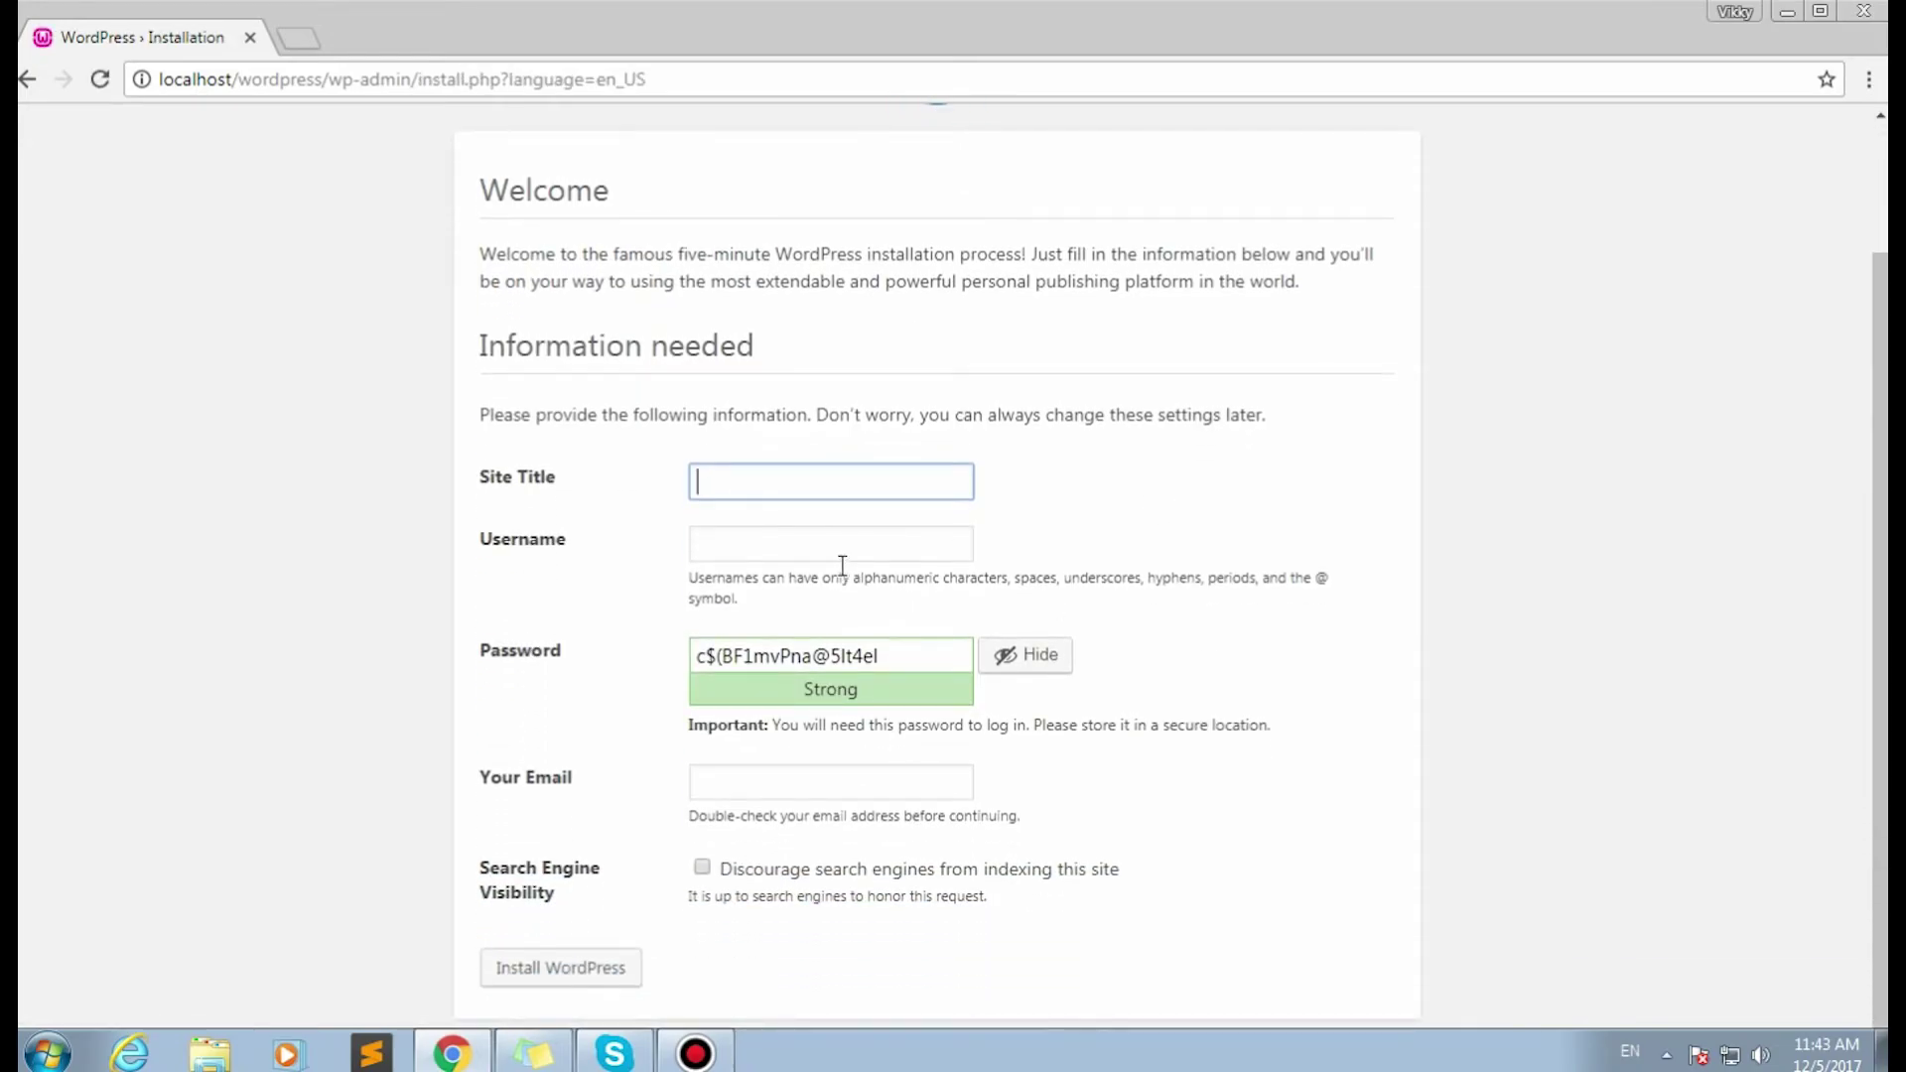
text(mysite)
click(786, 538)
text(admin)
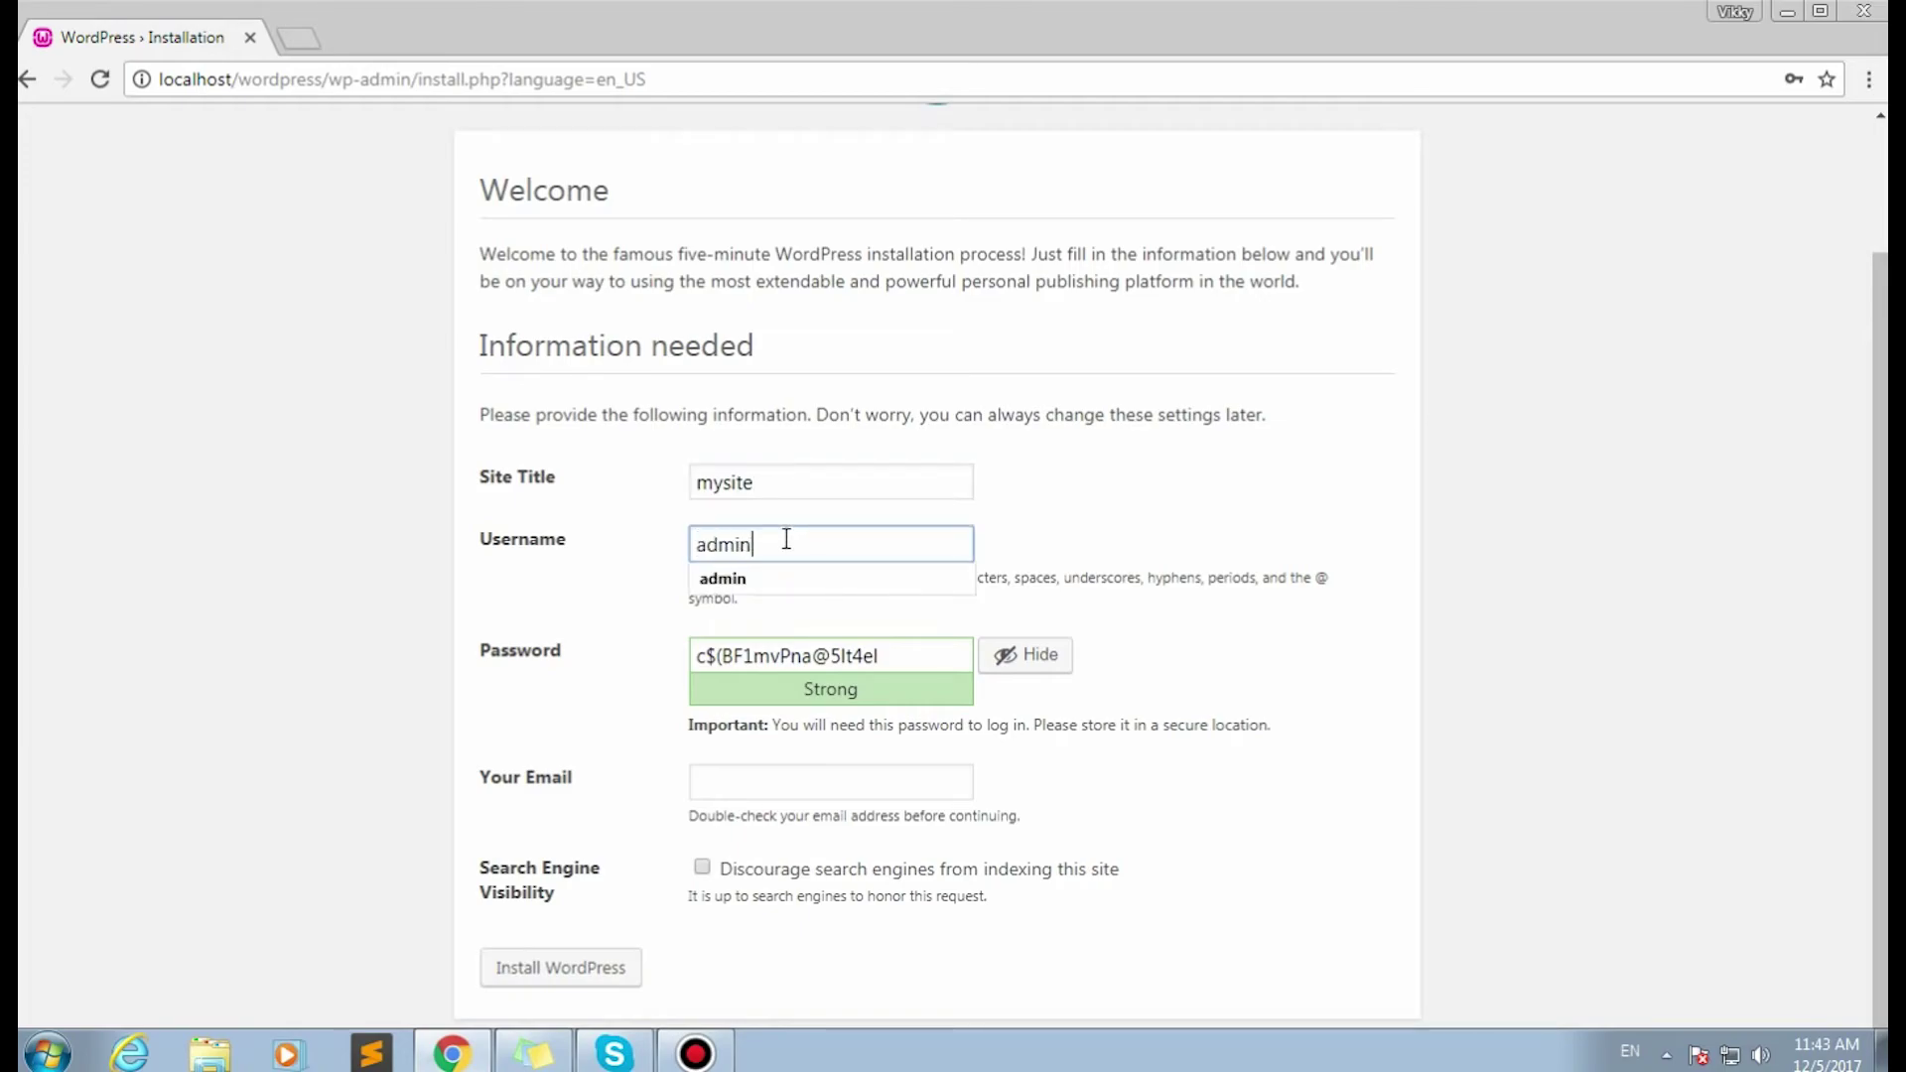
click(683, 608)
drag(968, 656, 411, 649)
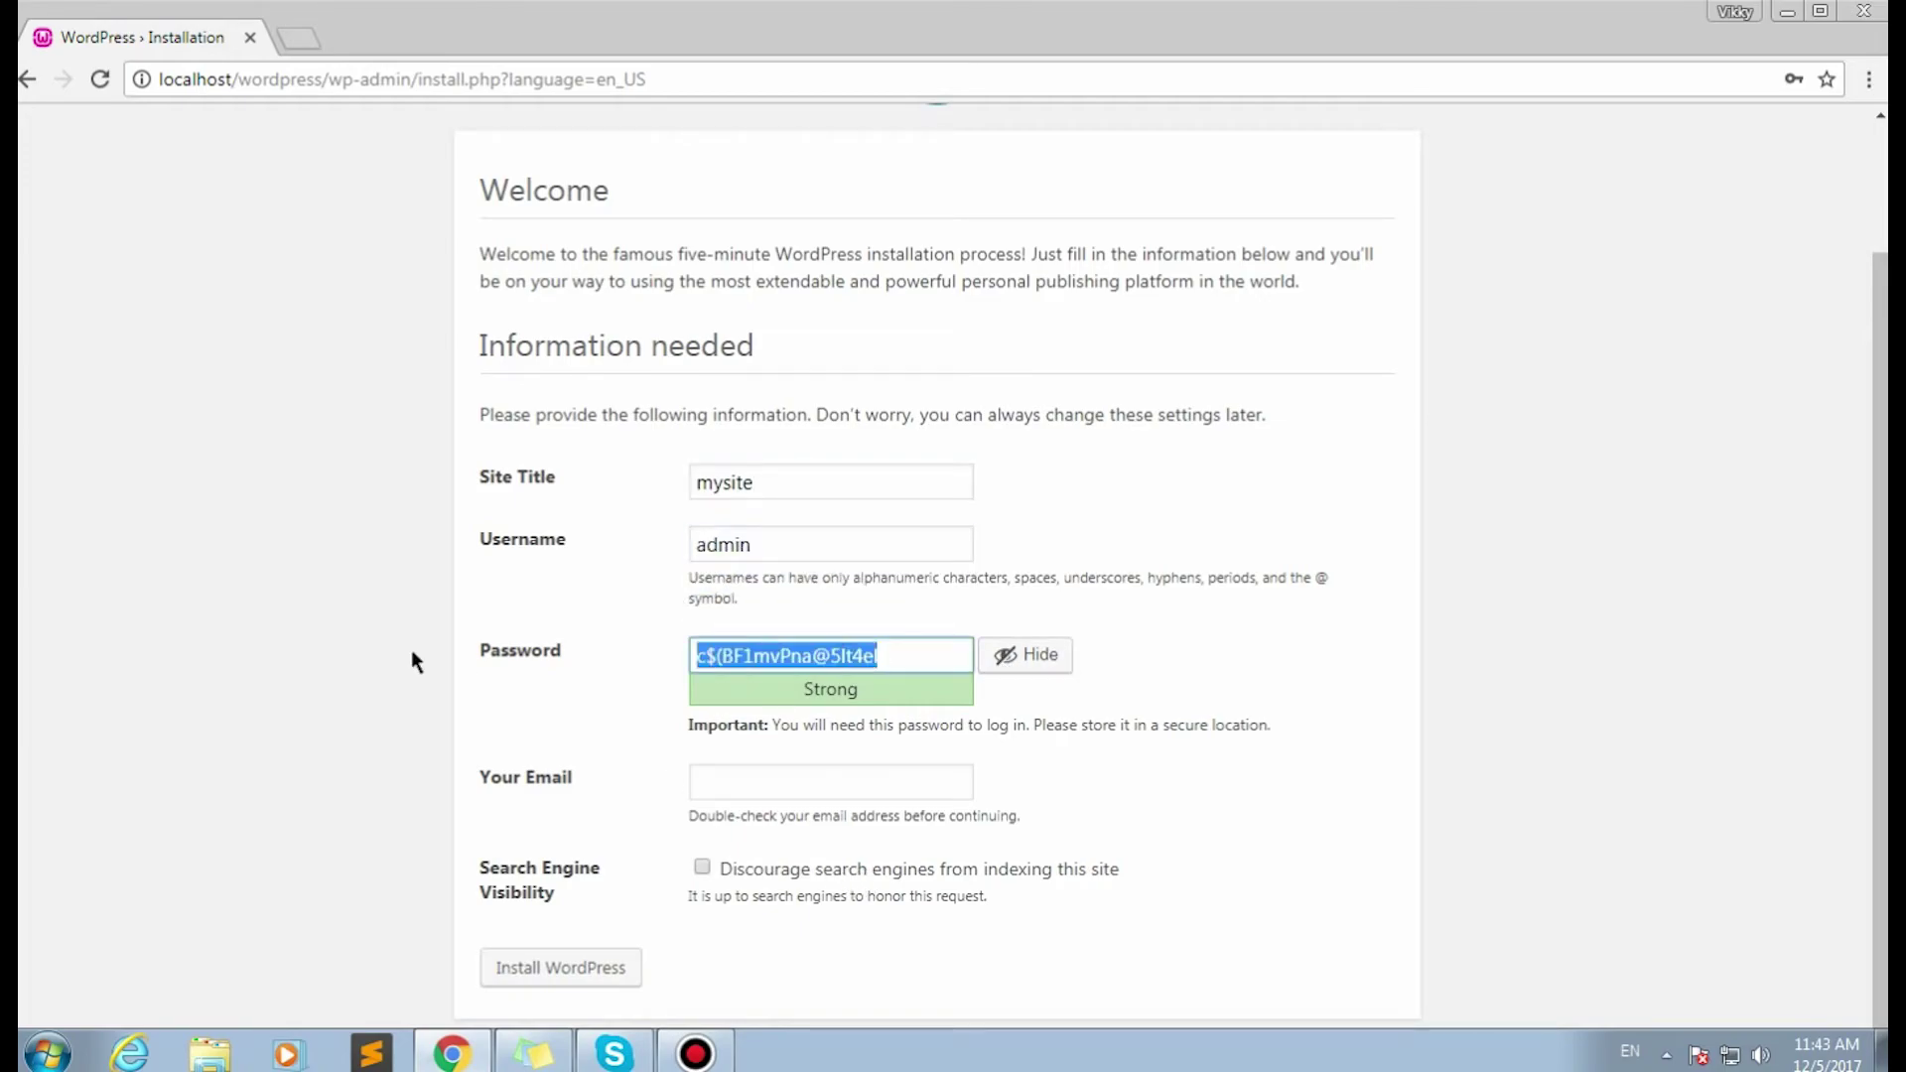
text(1)
Confirm the weak password, add the admin e-mail, discourage search engines, and install WordPress.
click(702, 778)
scroll(659, 778, down, 1)
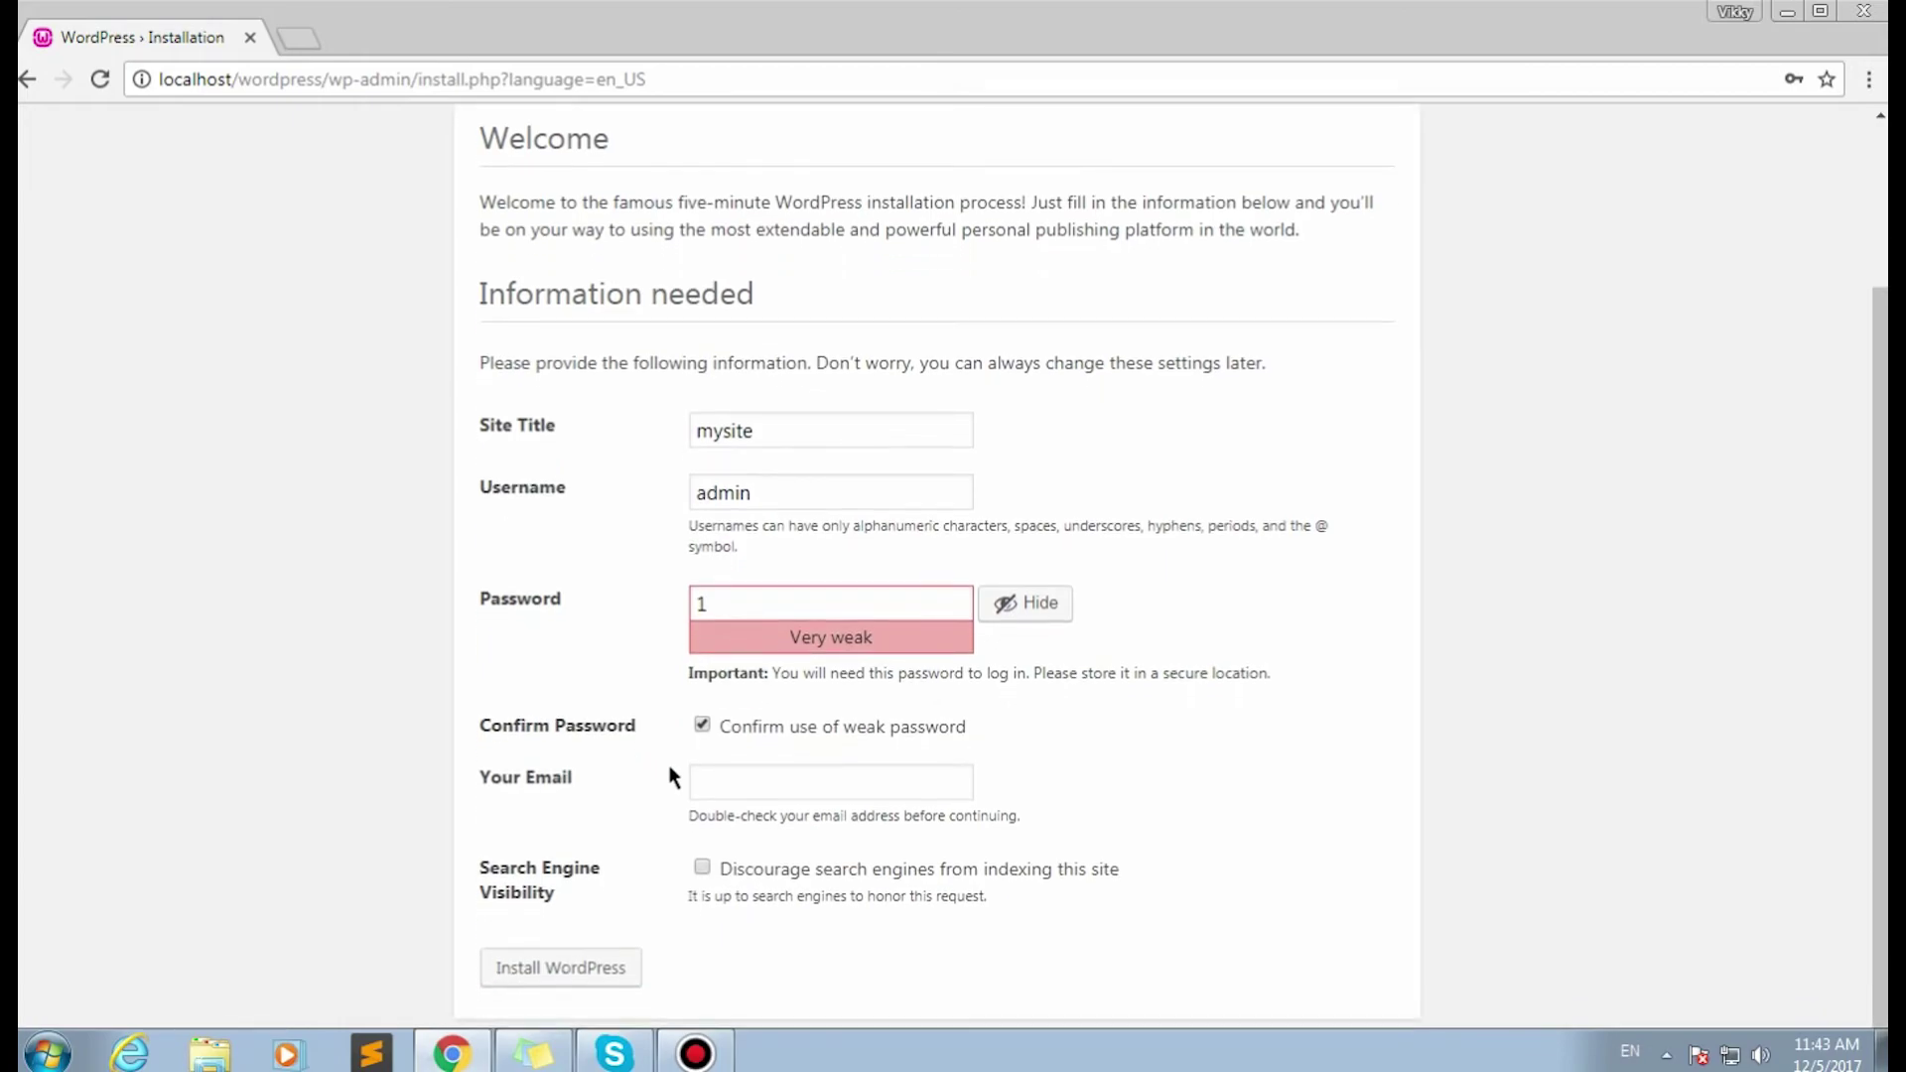
click(822, 781)
text(admin)
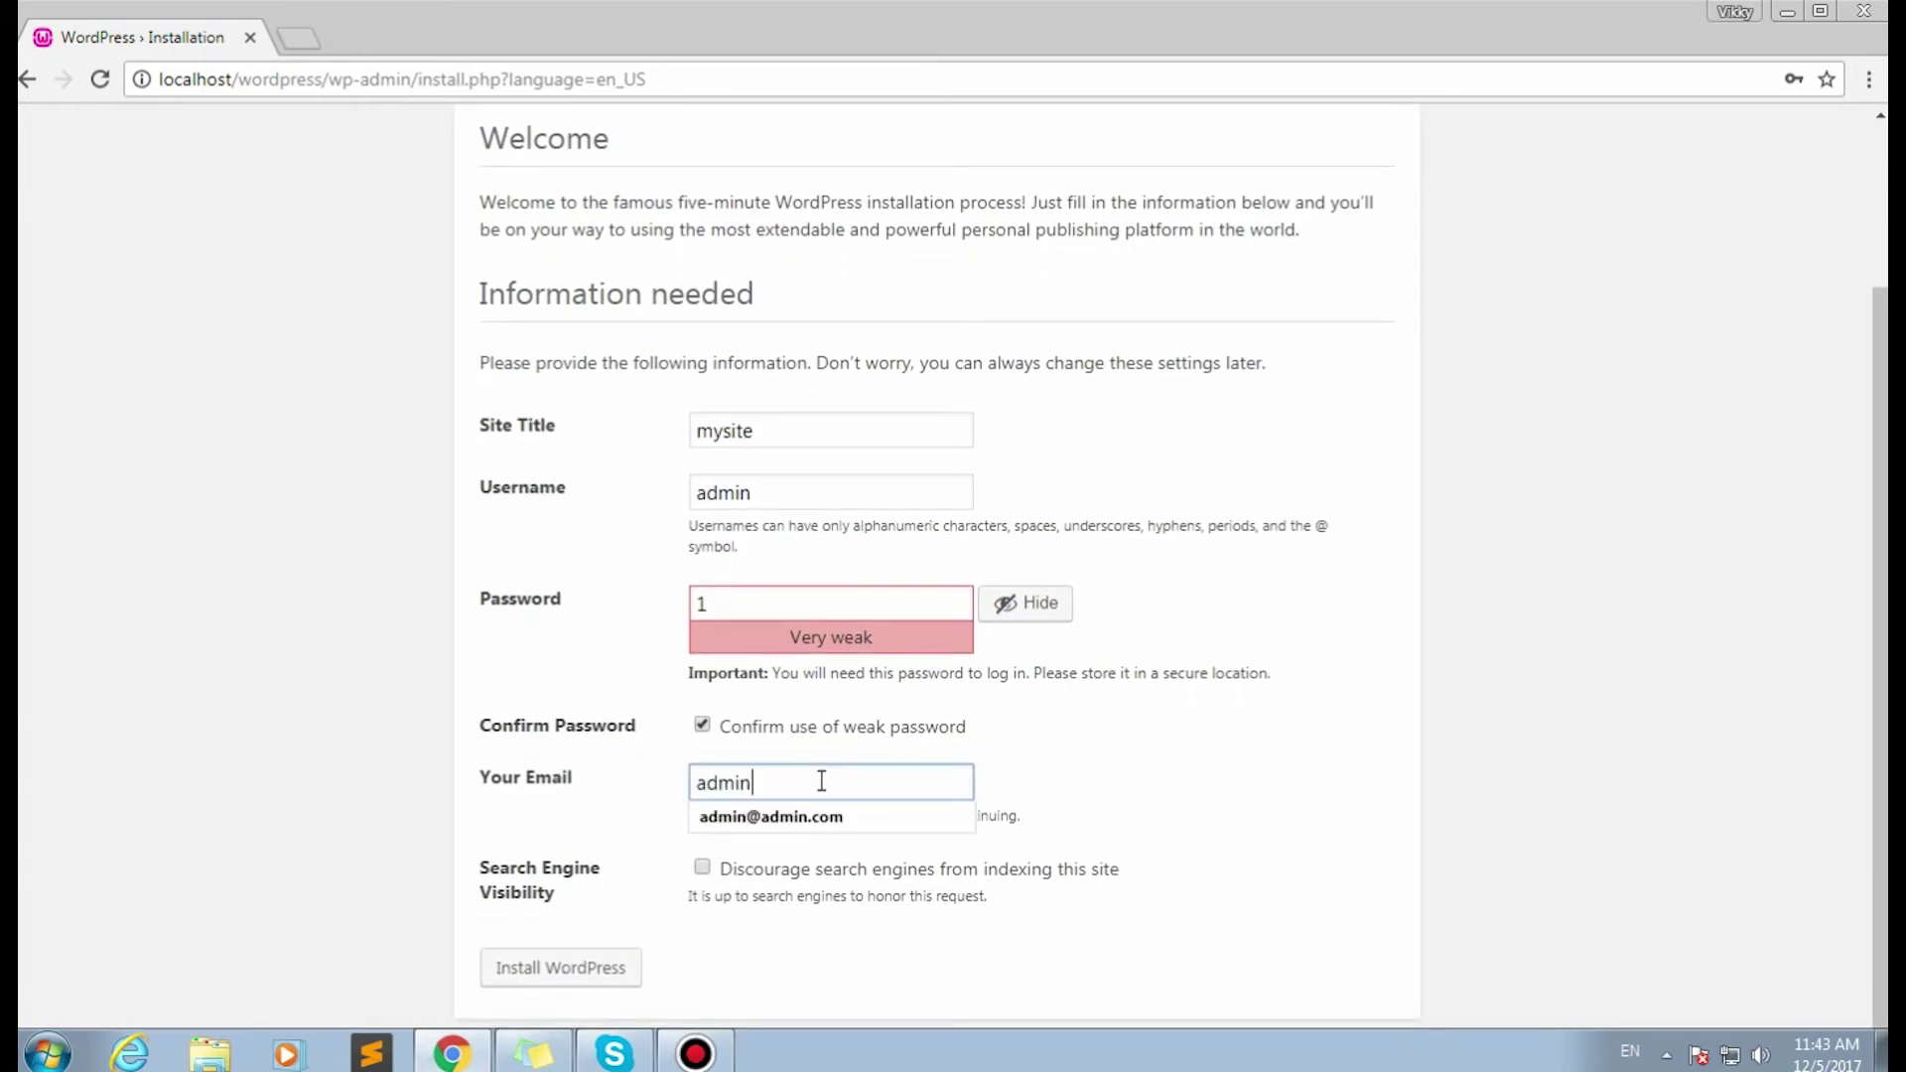
text(@admin.com)
click(709, 818)
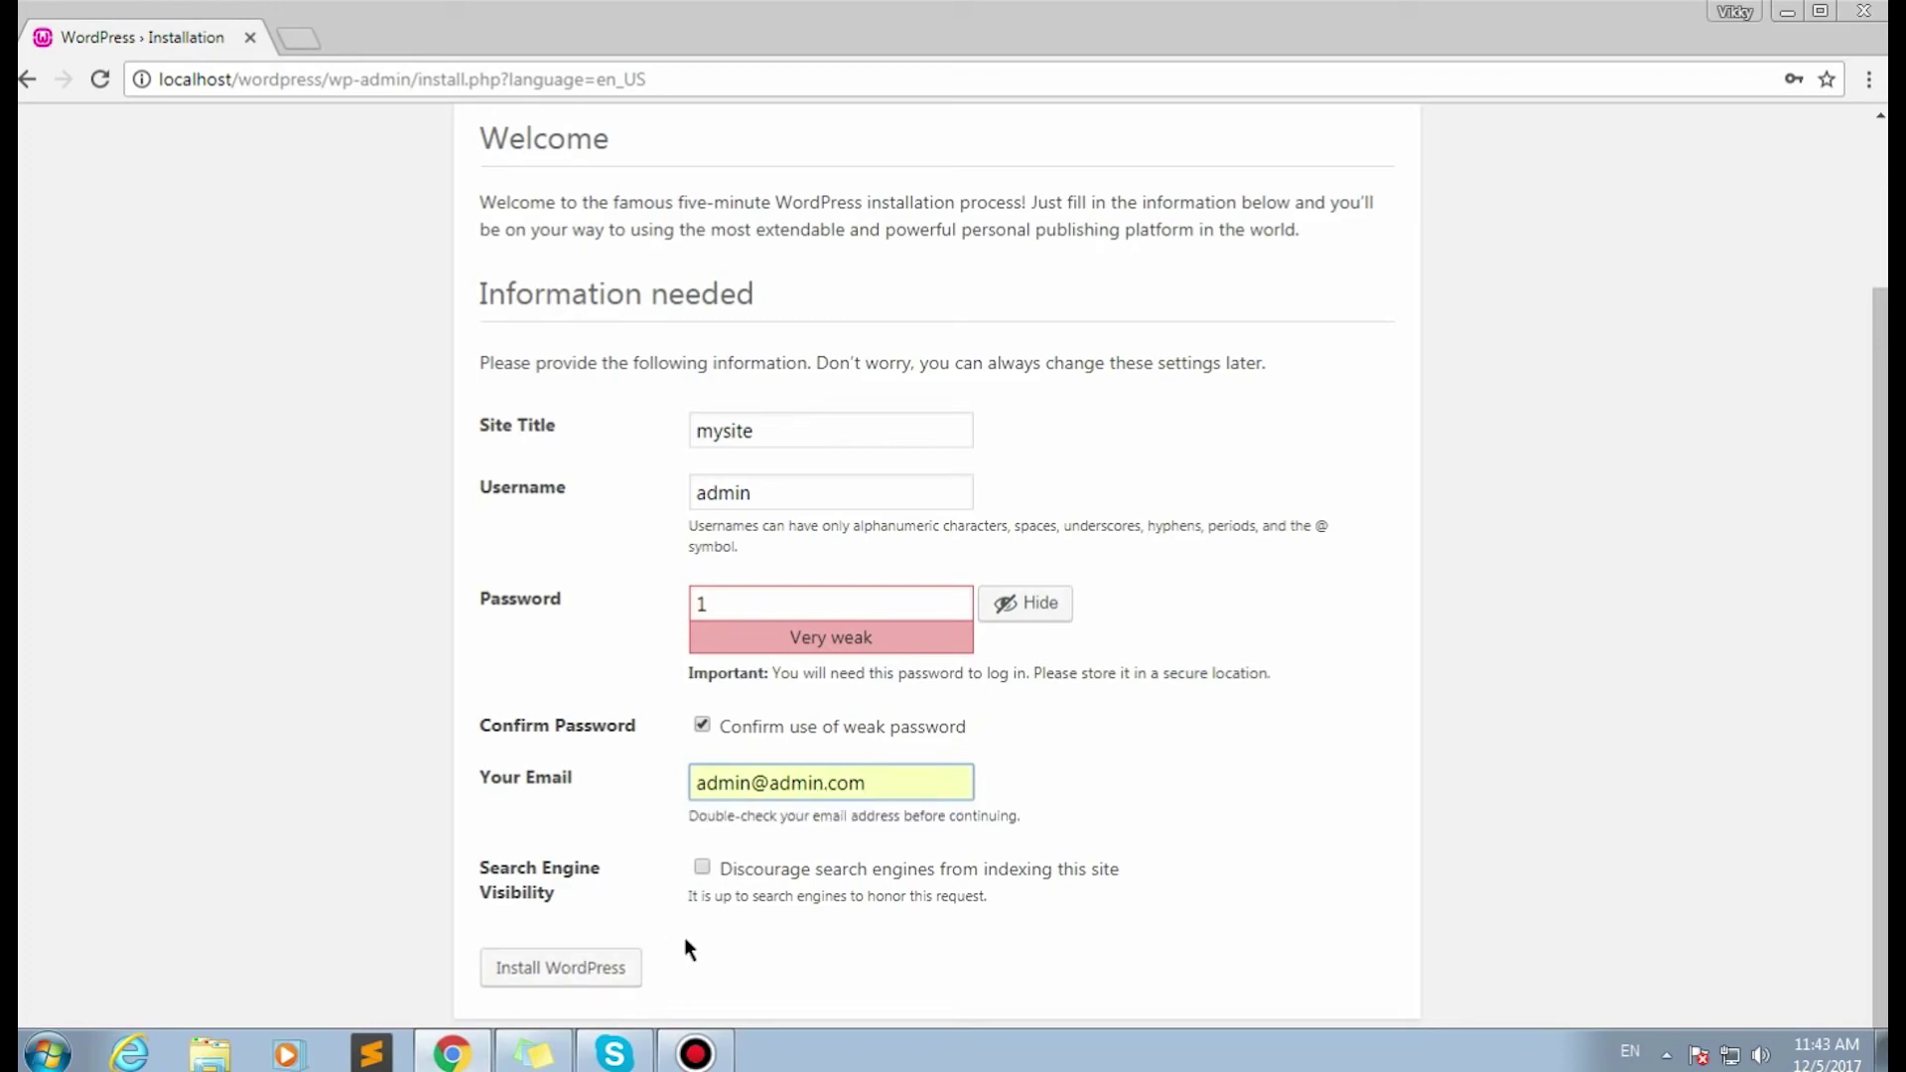
click(703, 869)
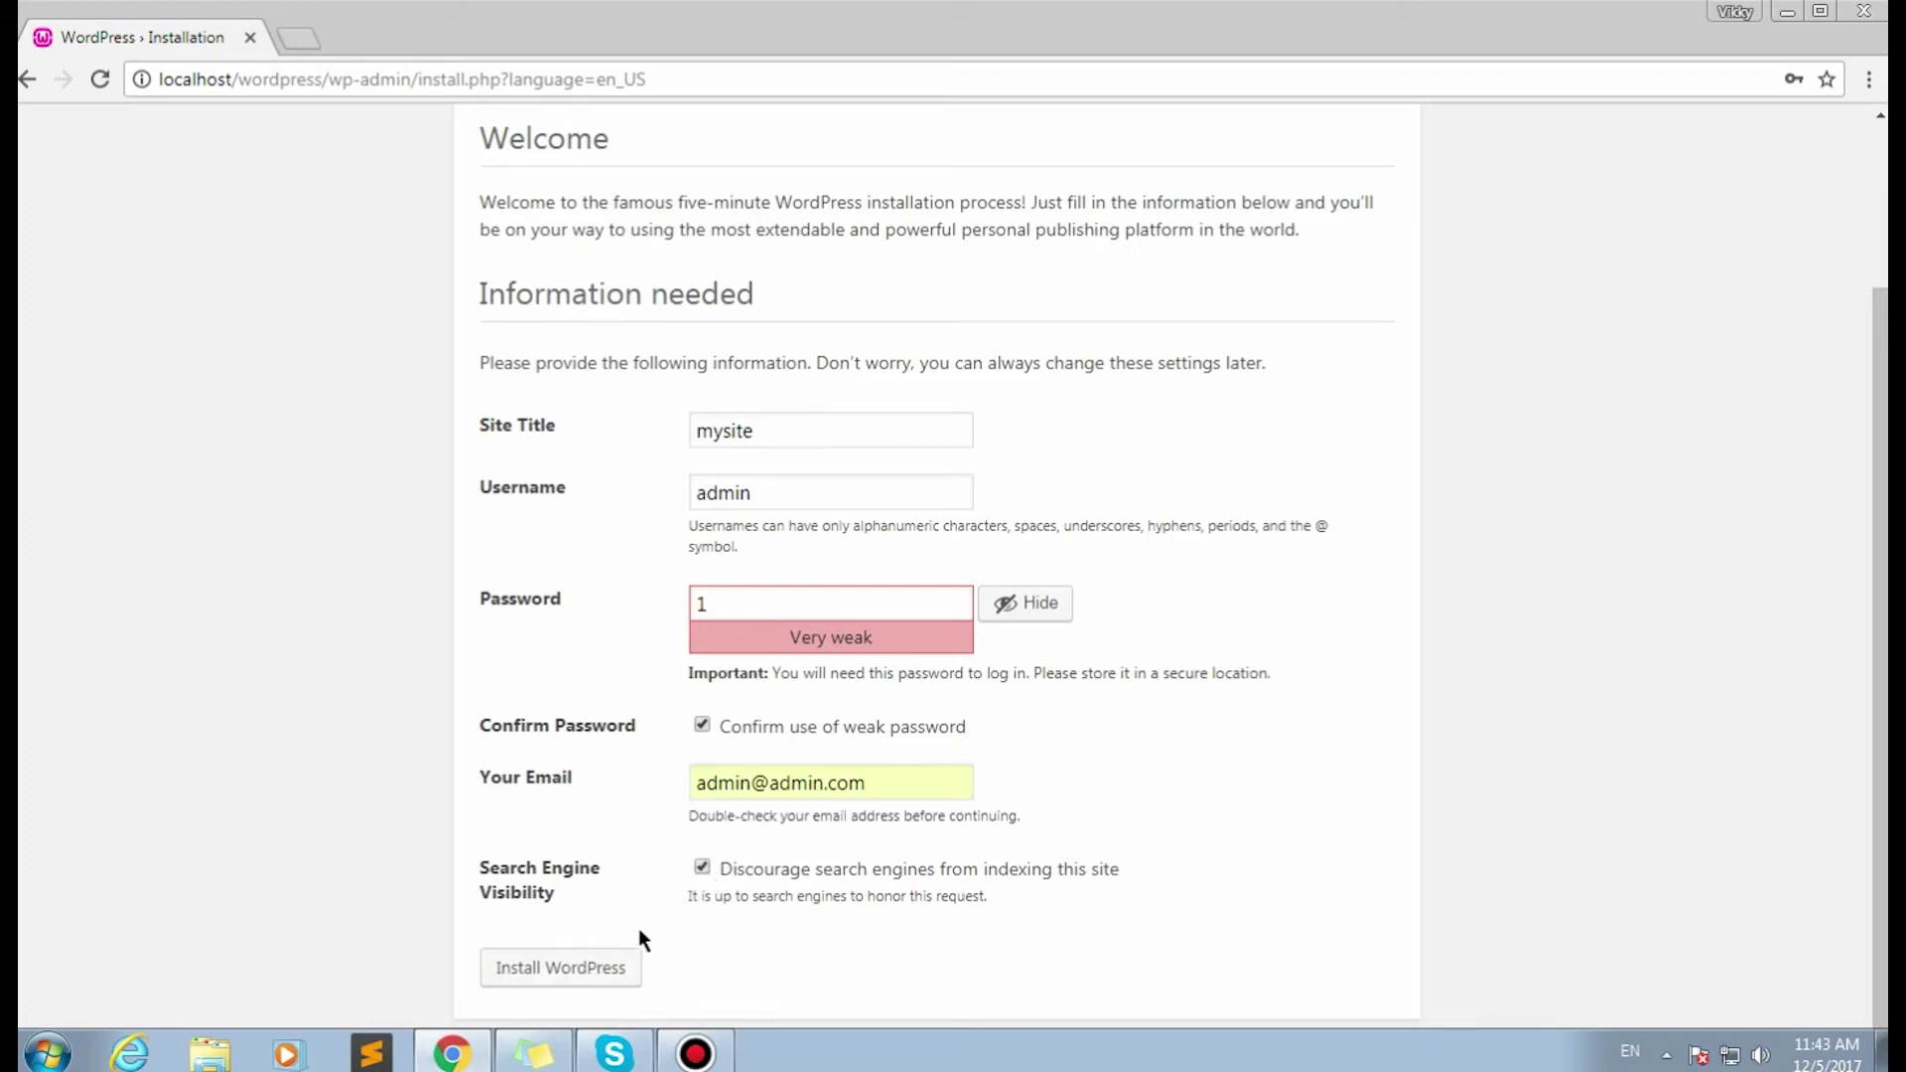
click(587, 968)
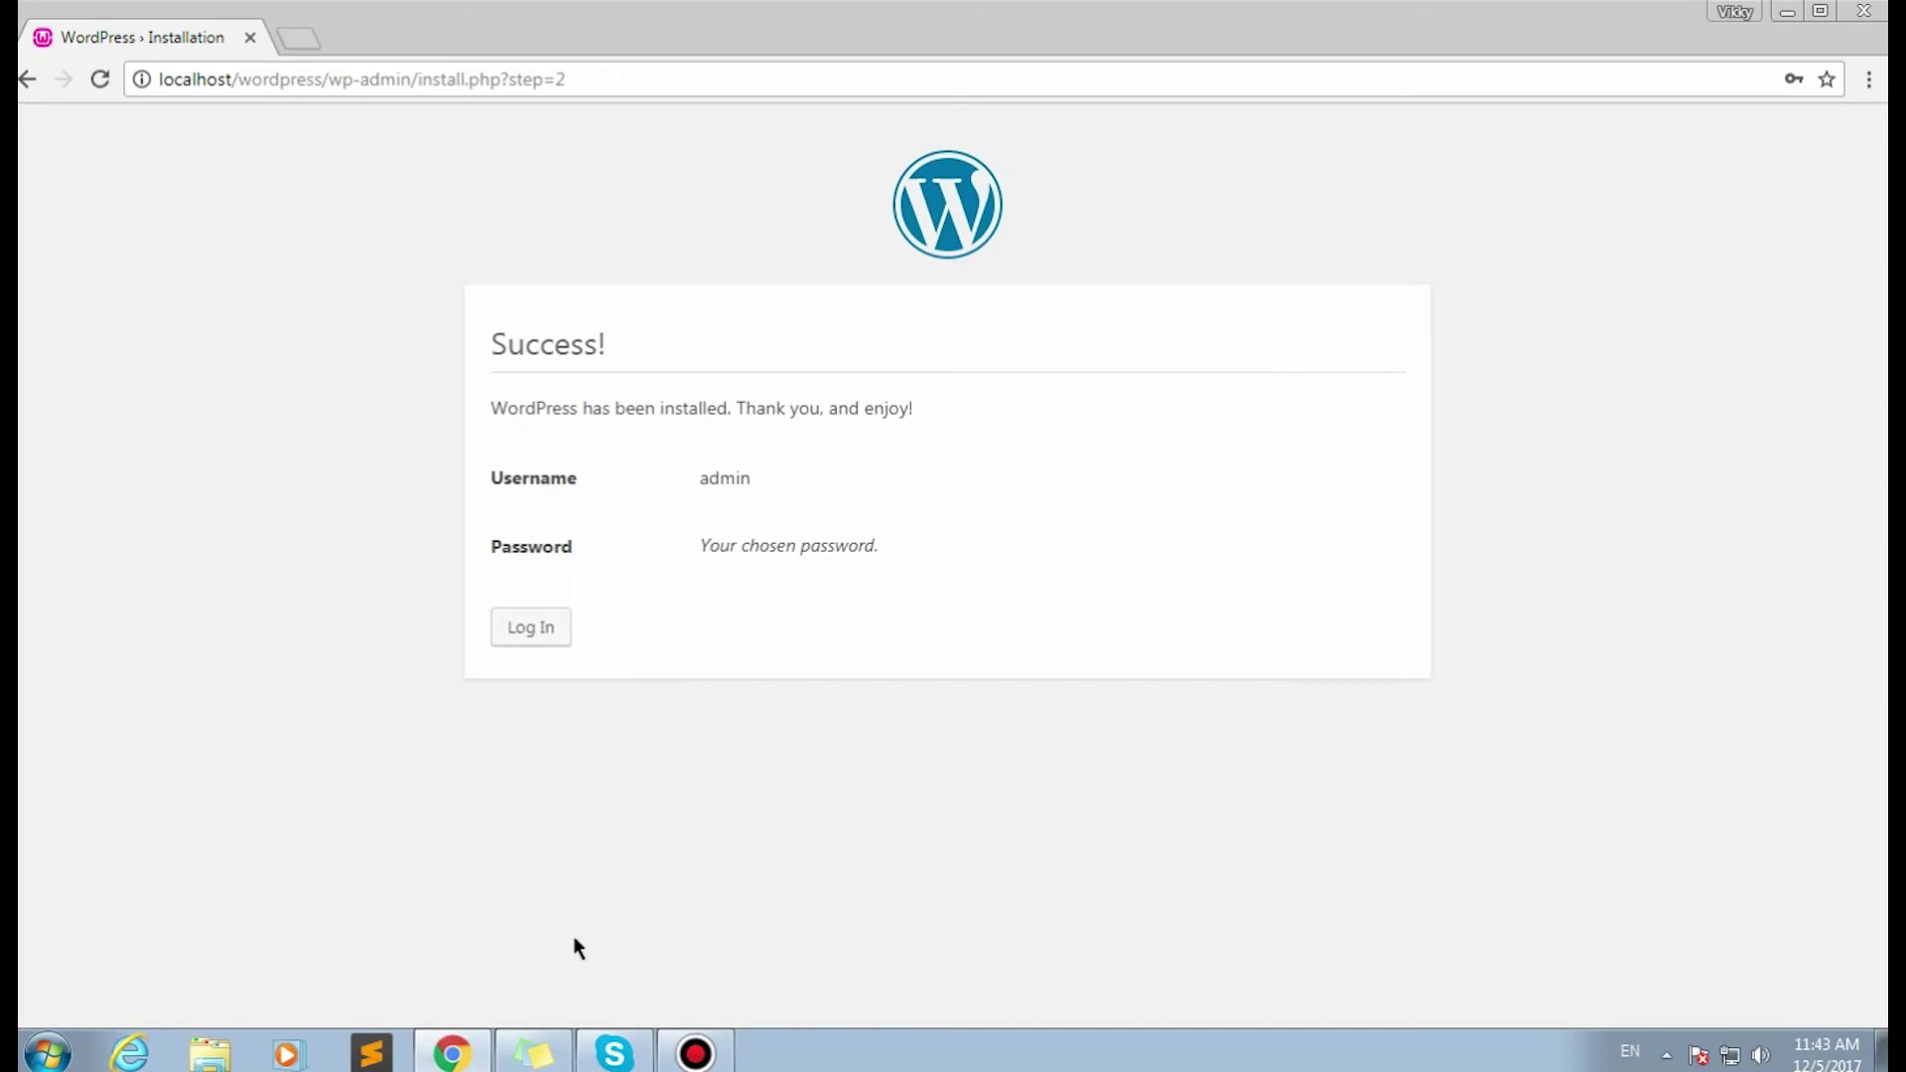
click(537, 638)
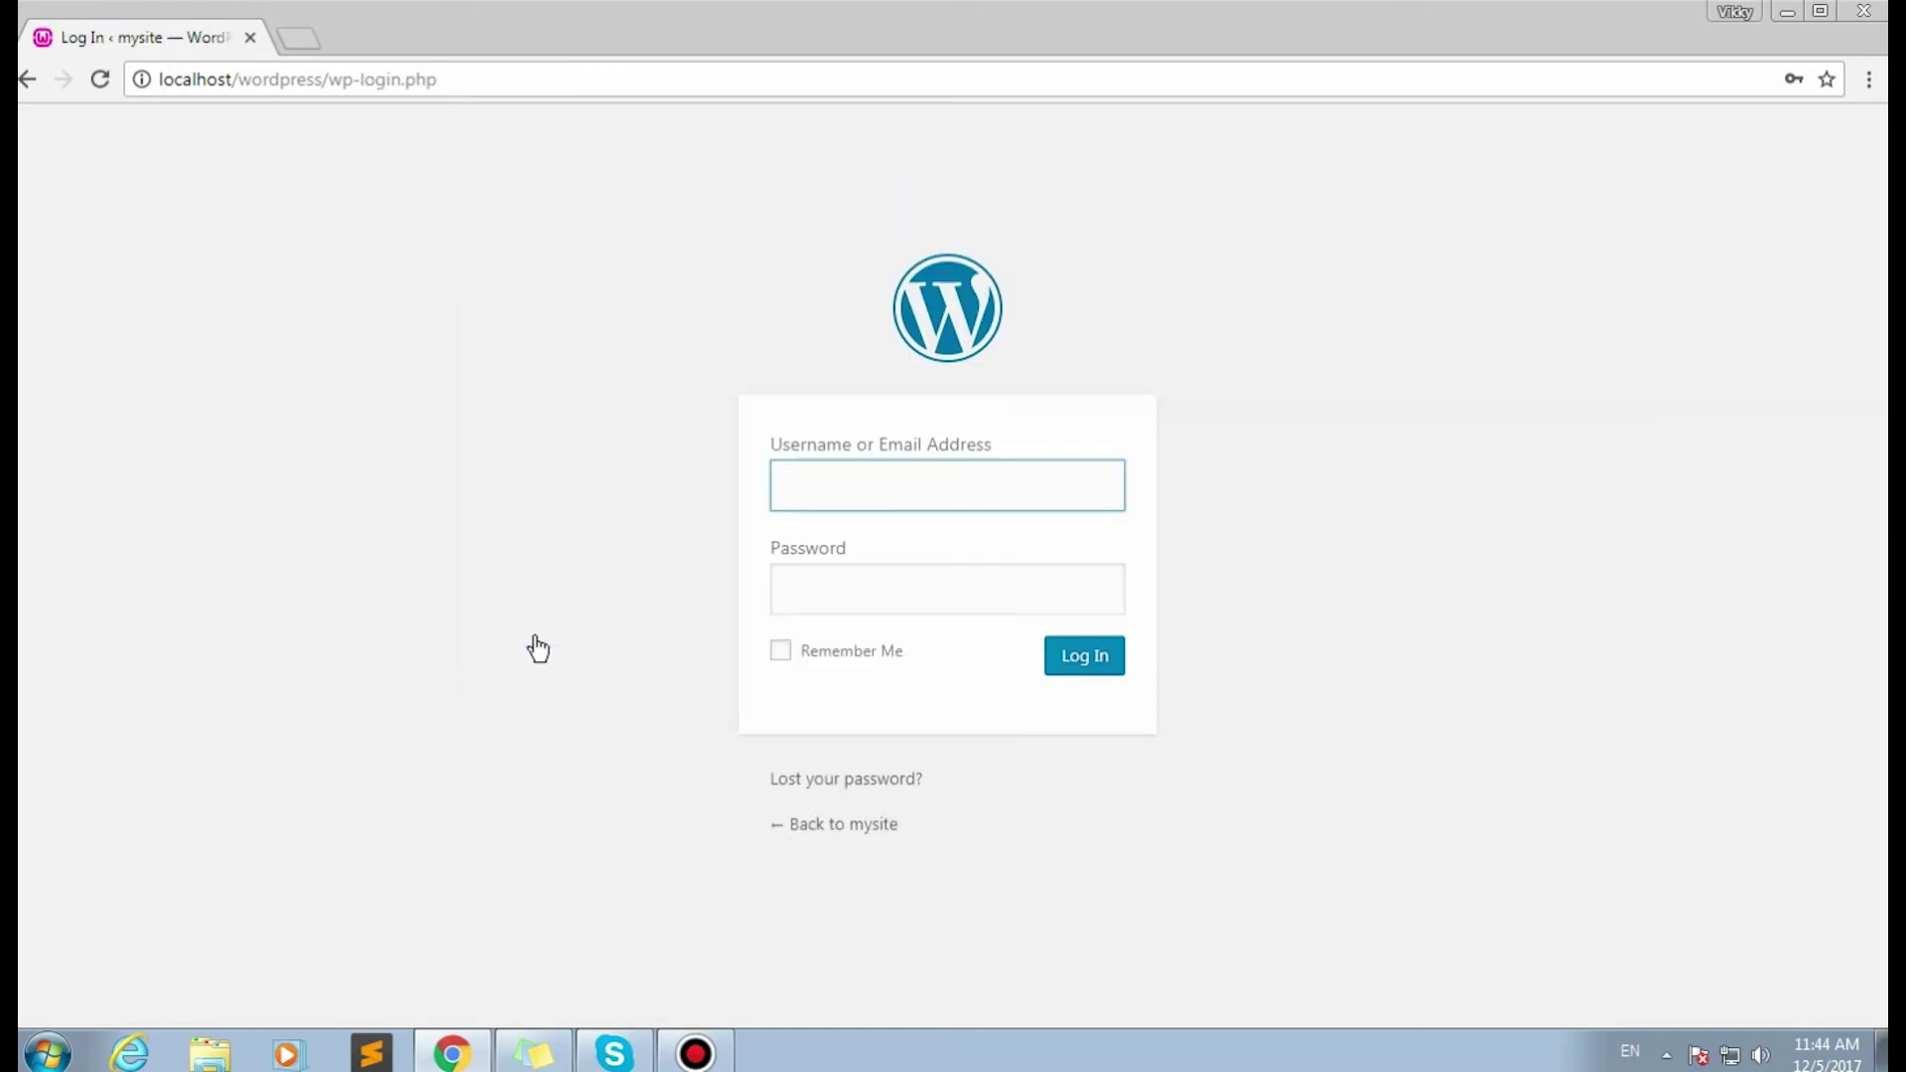
Log in as admin with the account password, then visit the mysite front page.
text(admin)
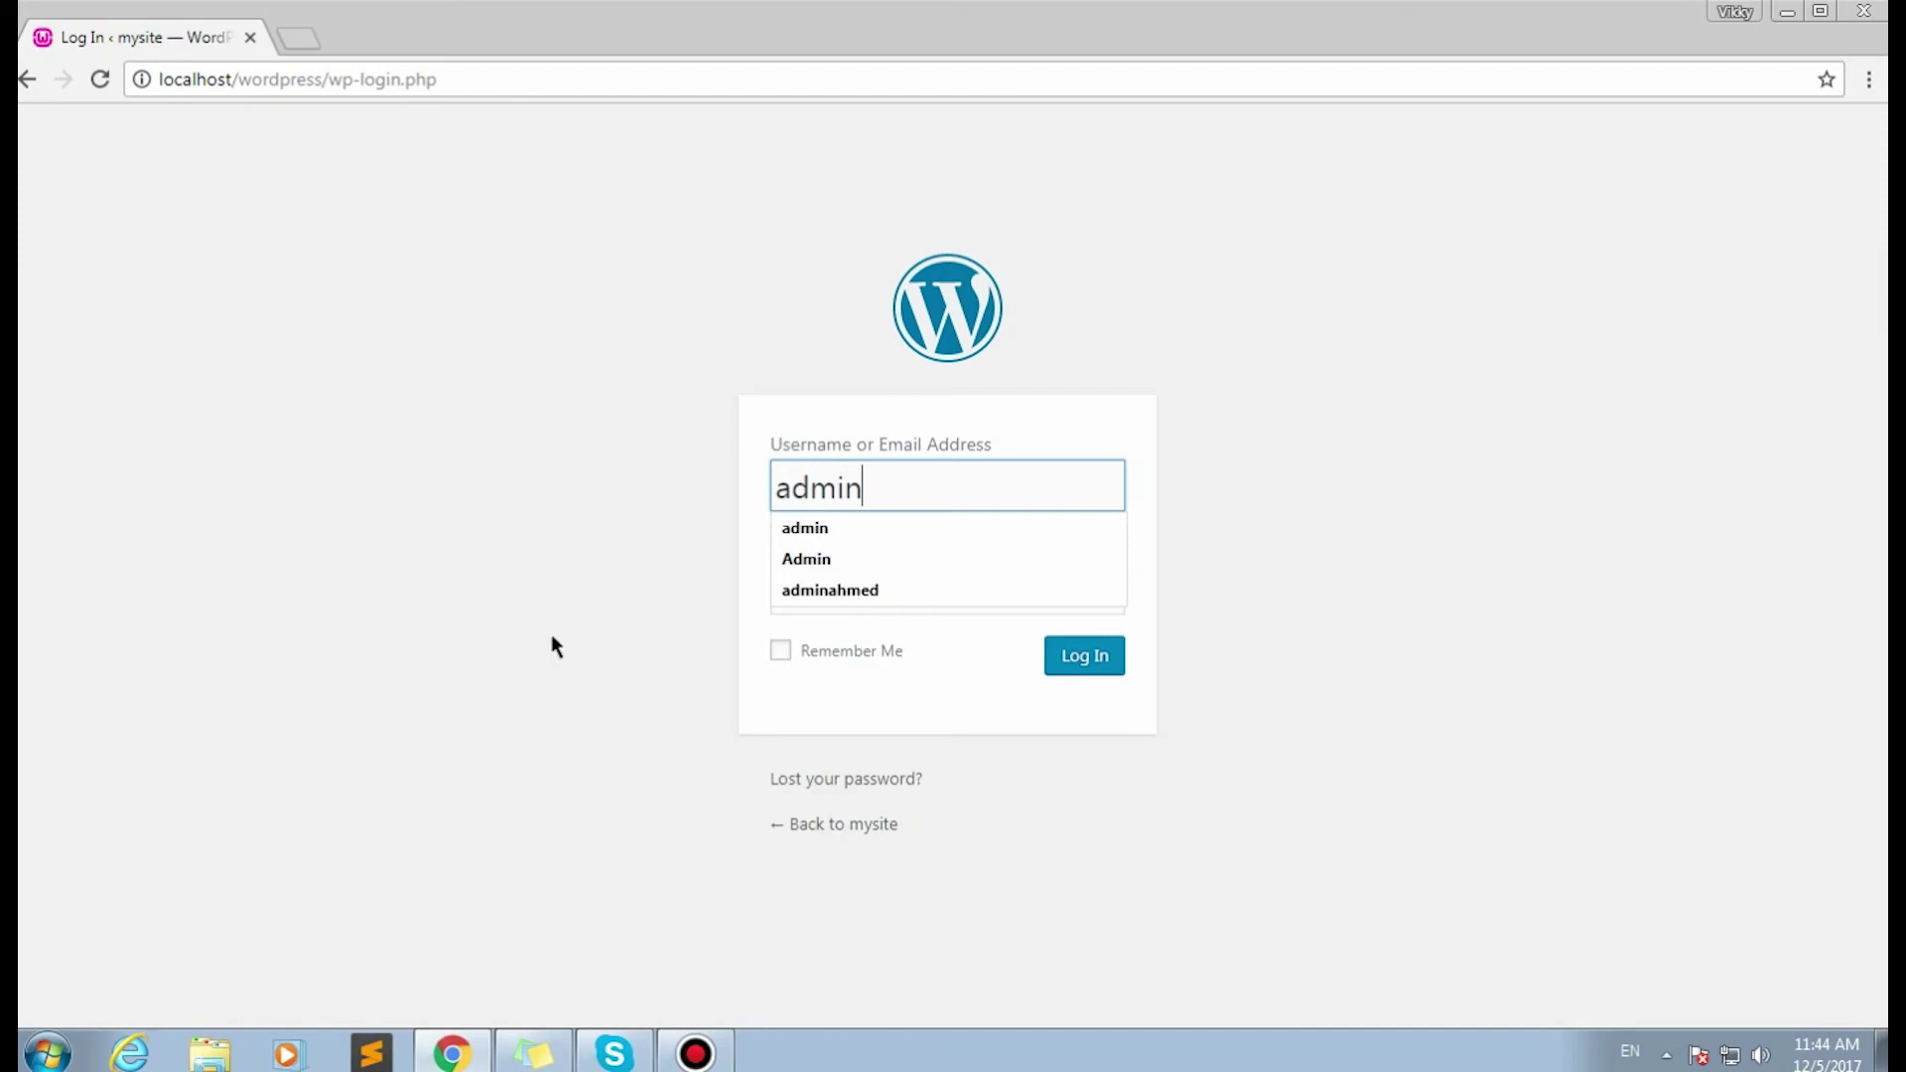
click(553, 648)
click(869, 590)
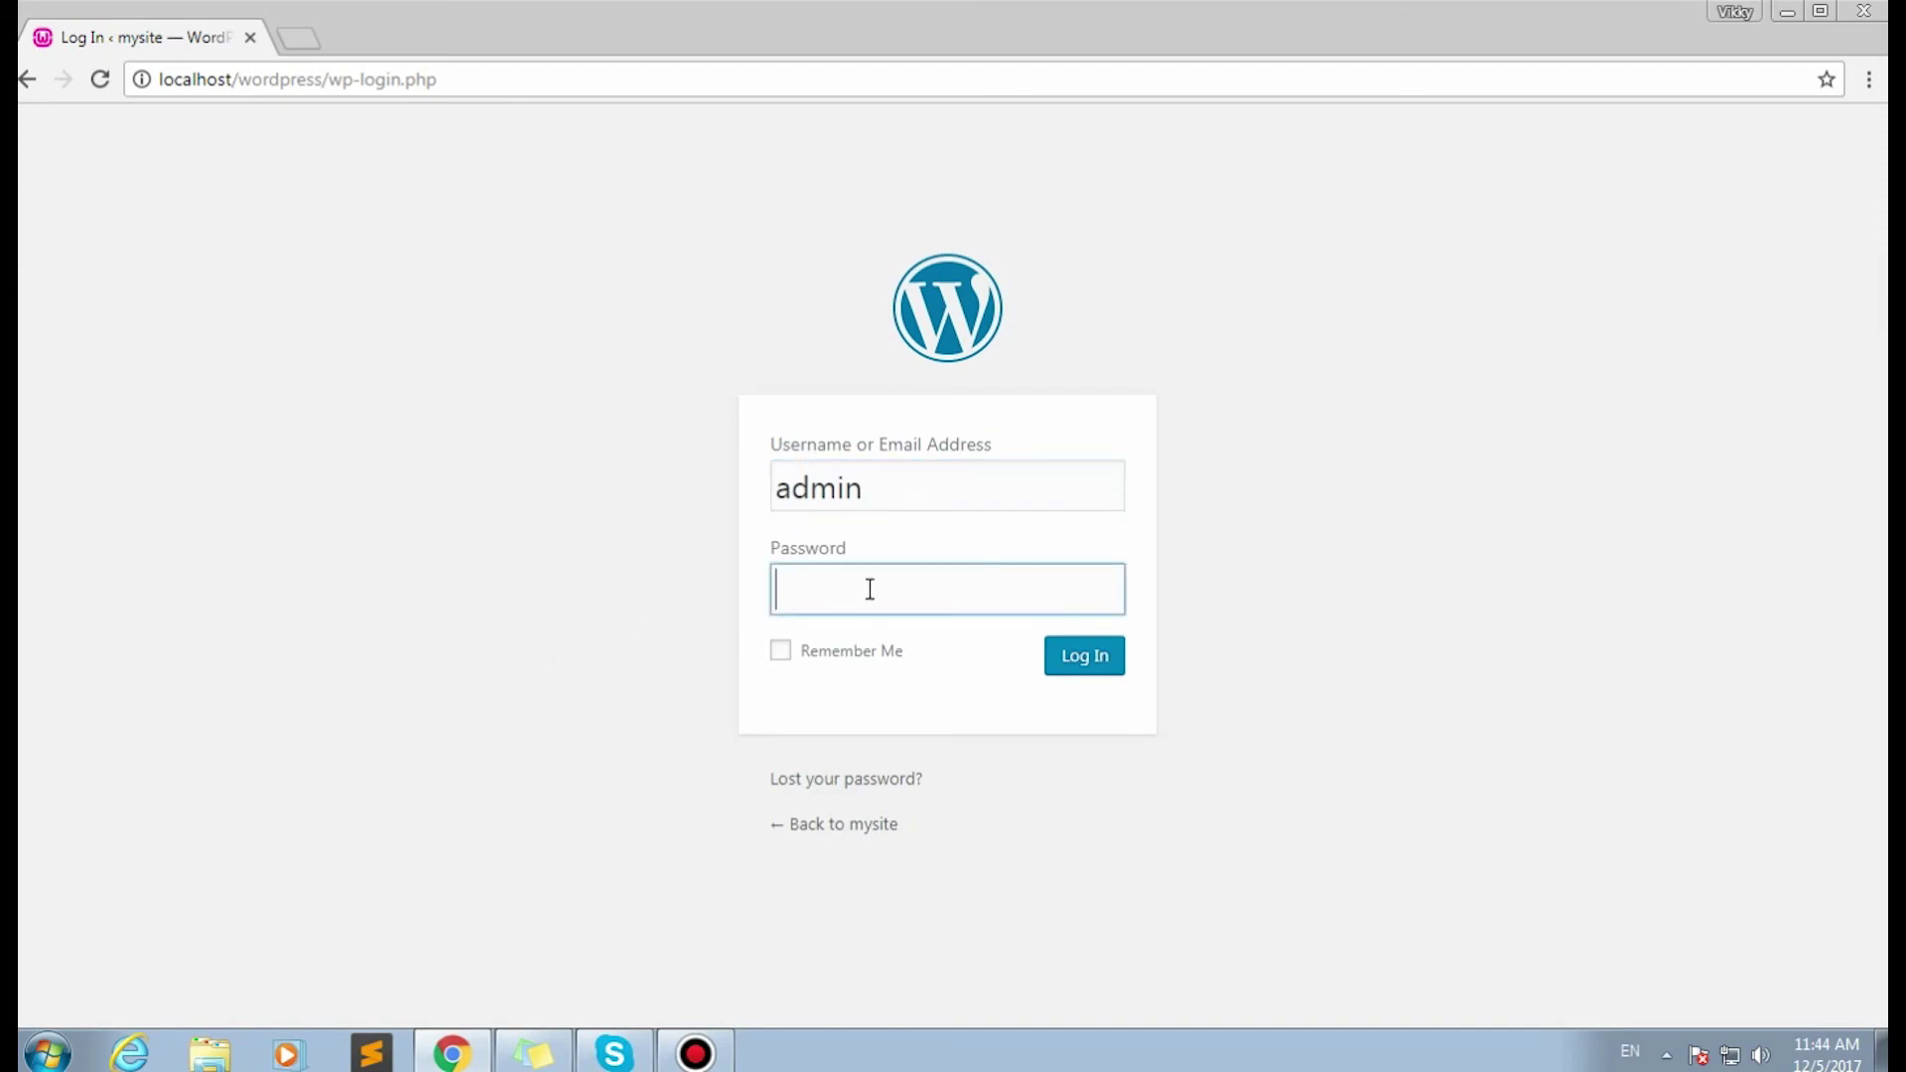
text(a)
click(997, 640)
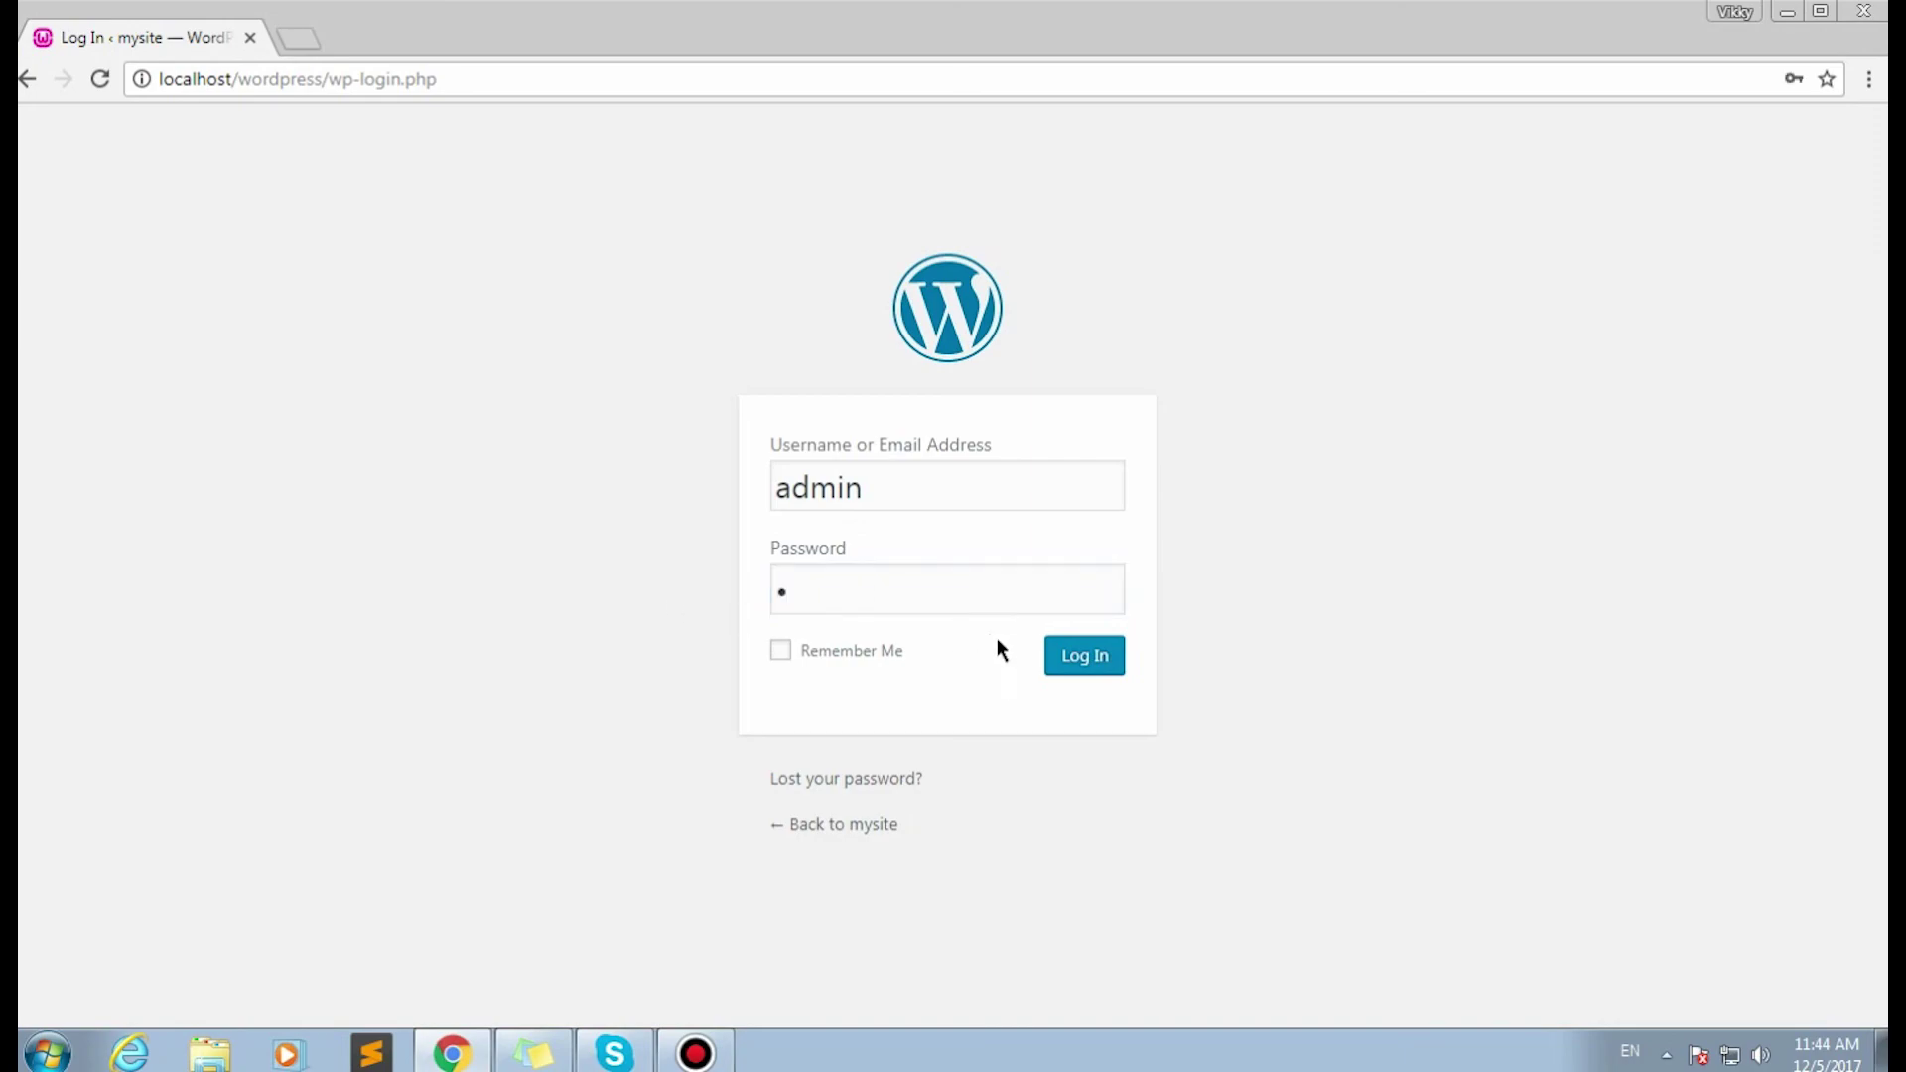
click(1075, 673)
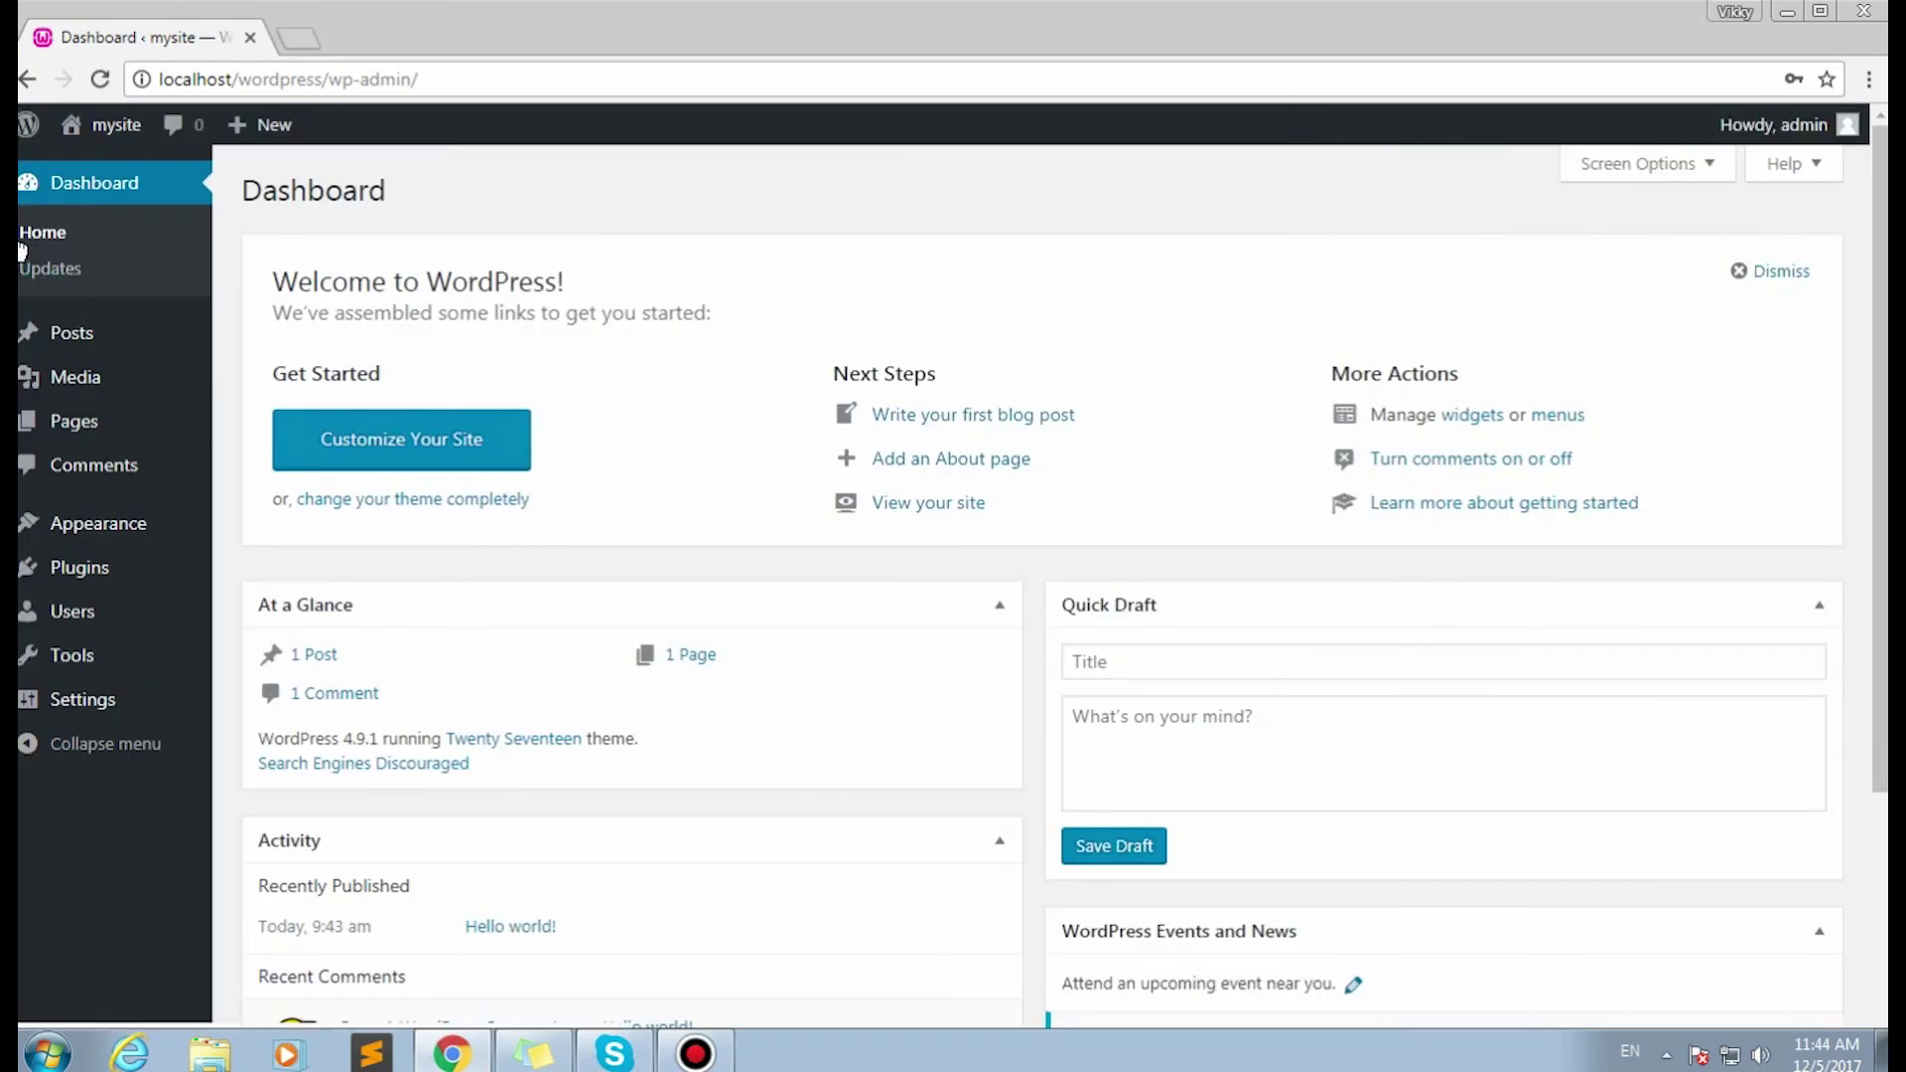
mouse_move(127, 139)
click(117, 171)
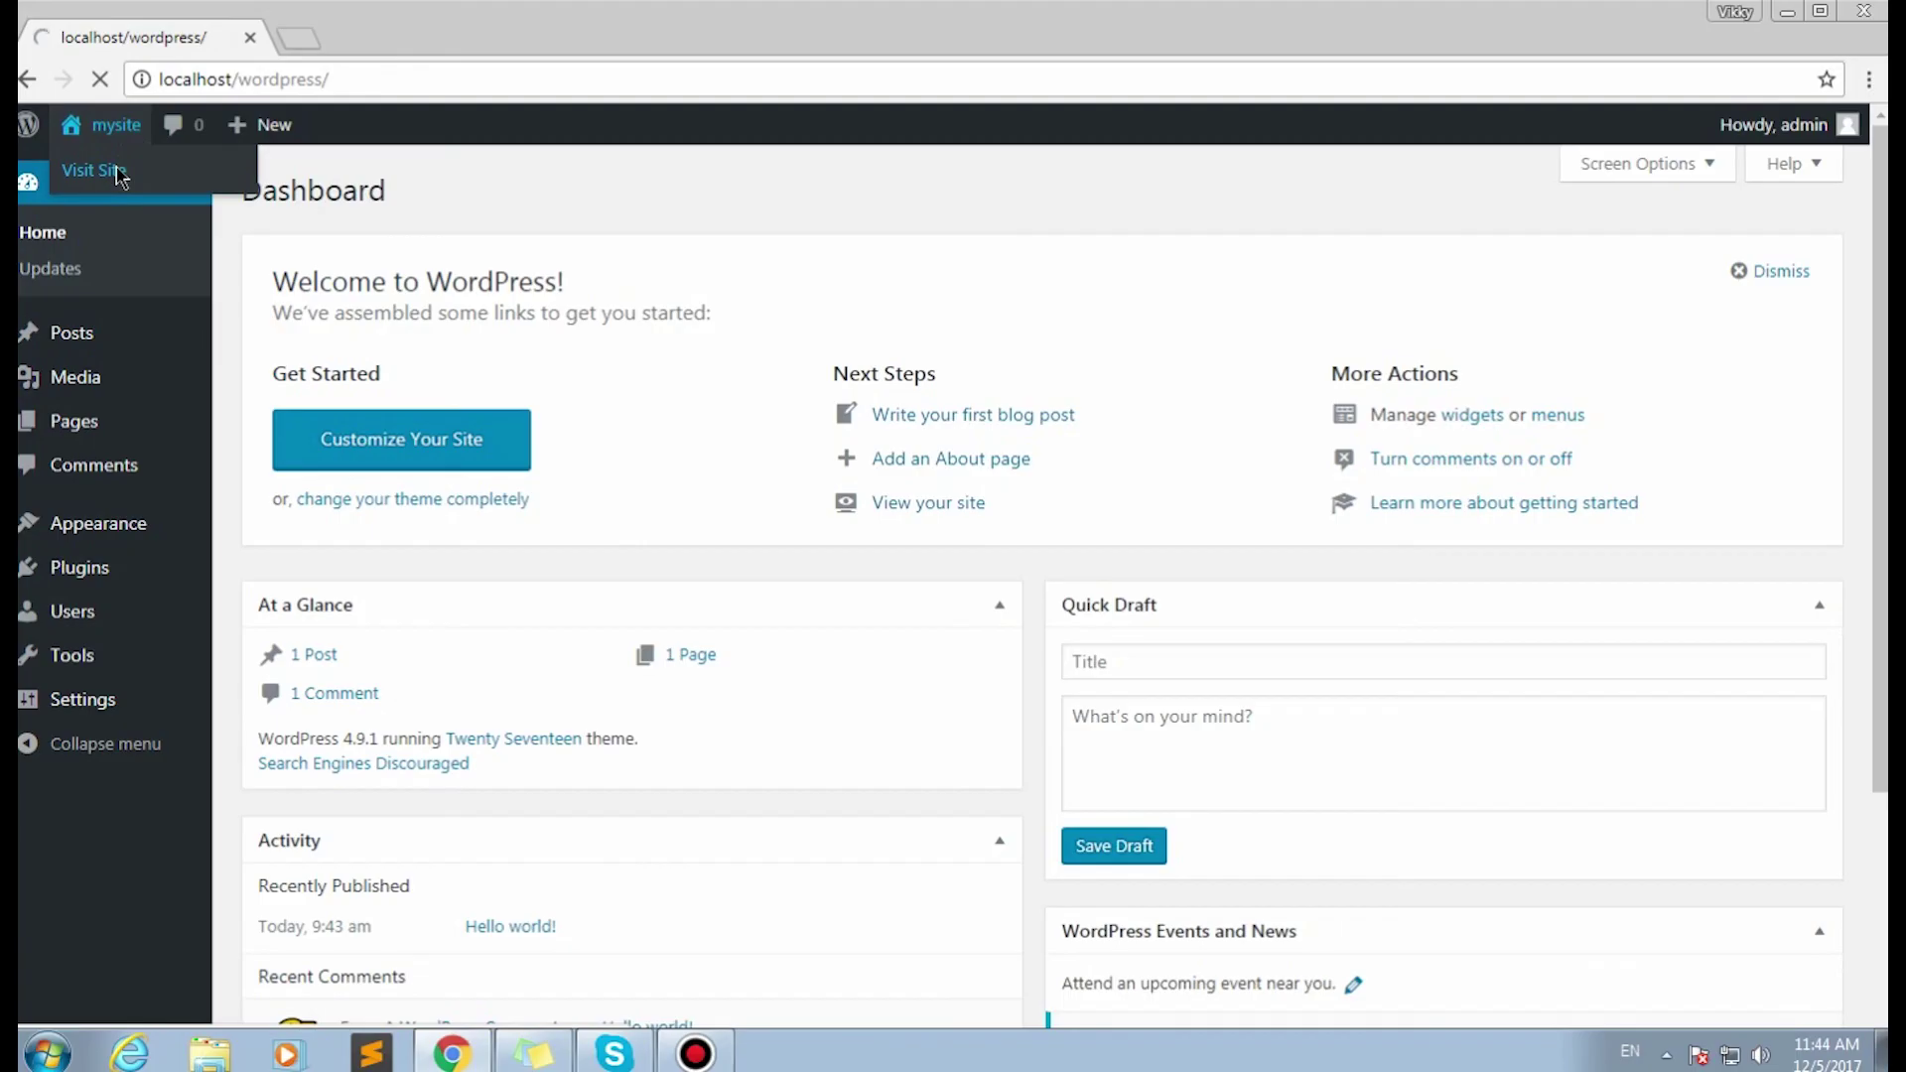